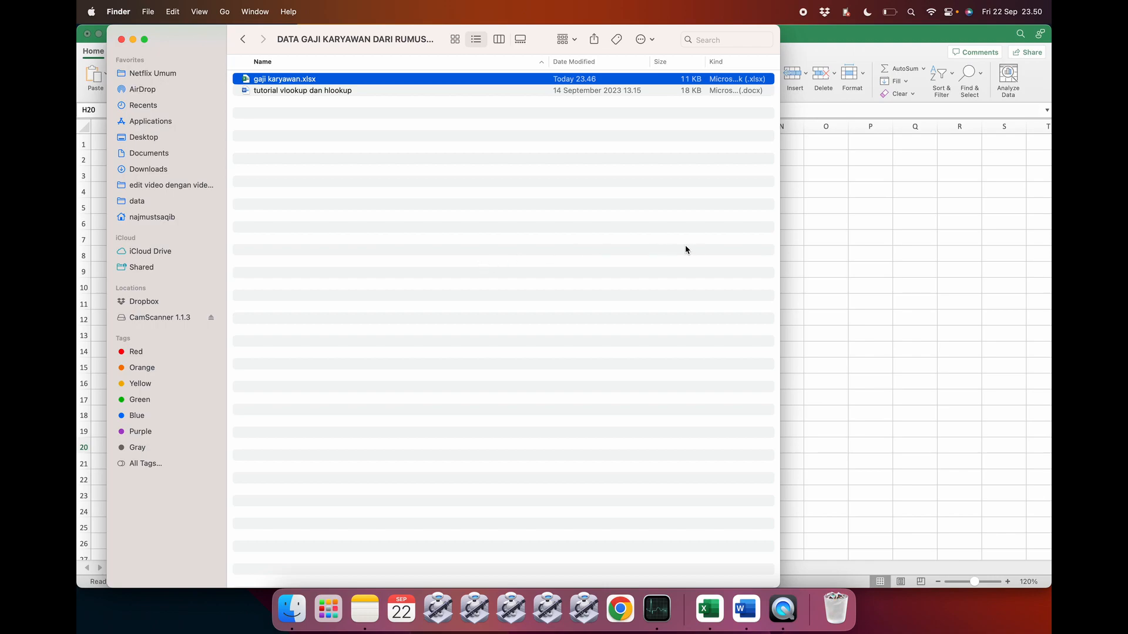
- Switch to the gaji karyawan workbook in Excel and examine the first employee's entries and formulas from Golongan through Gaji Bersih
{"action": "left_click", "coordinate": [815, 235]}
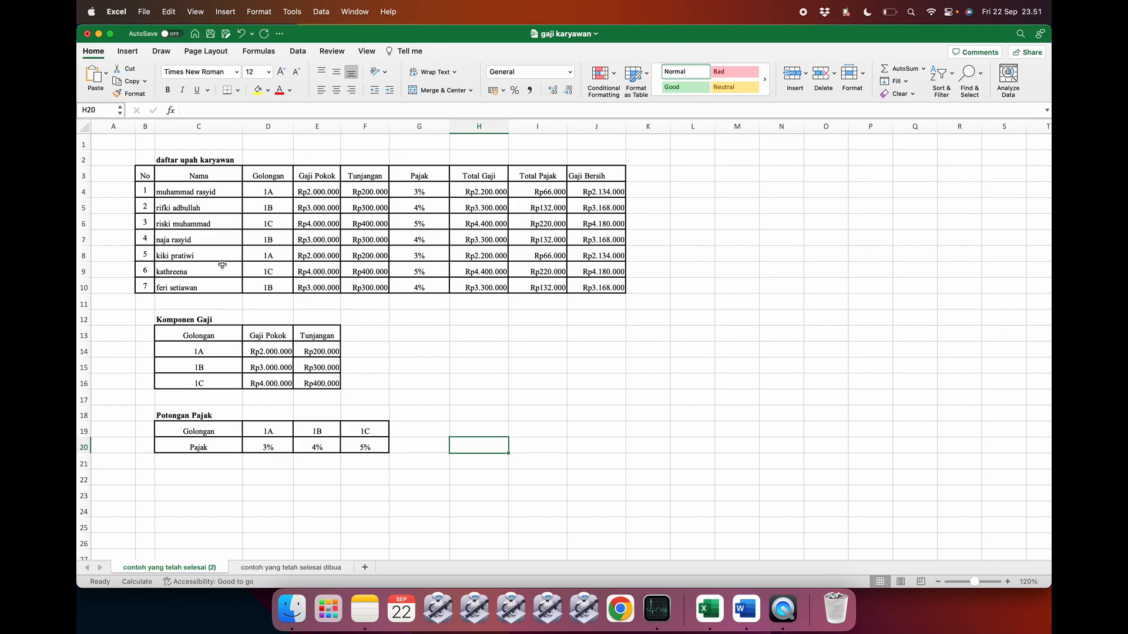
{"action": "left_click", "coordinate": [265, 192]}
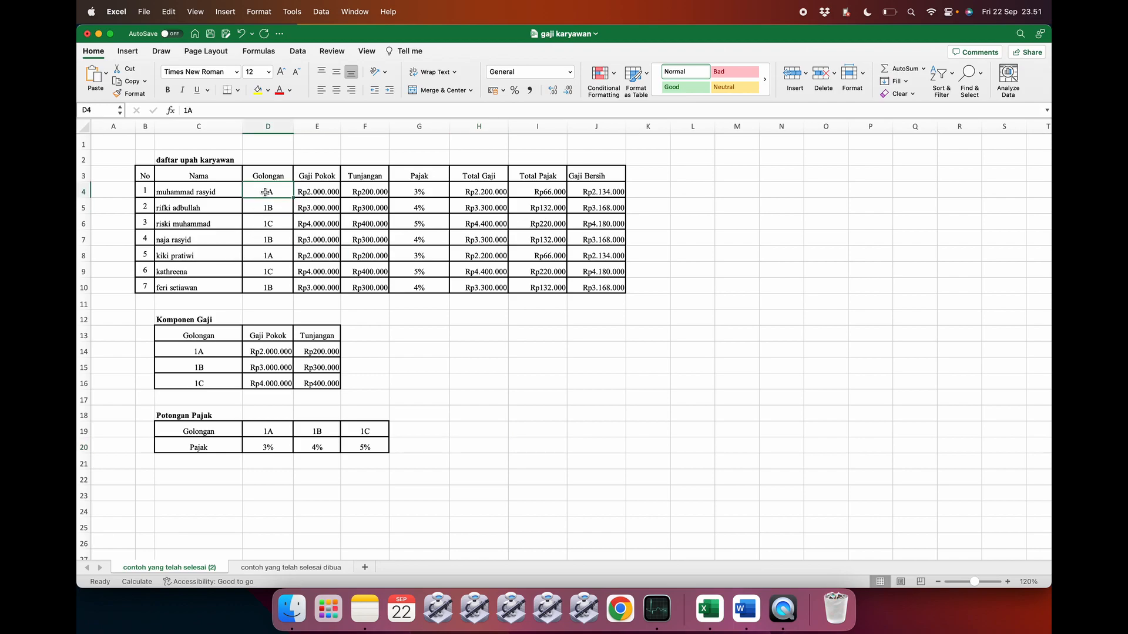
{"action": "left_click", "coordinate": [313, 194]}
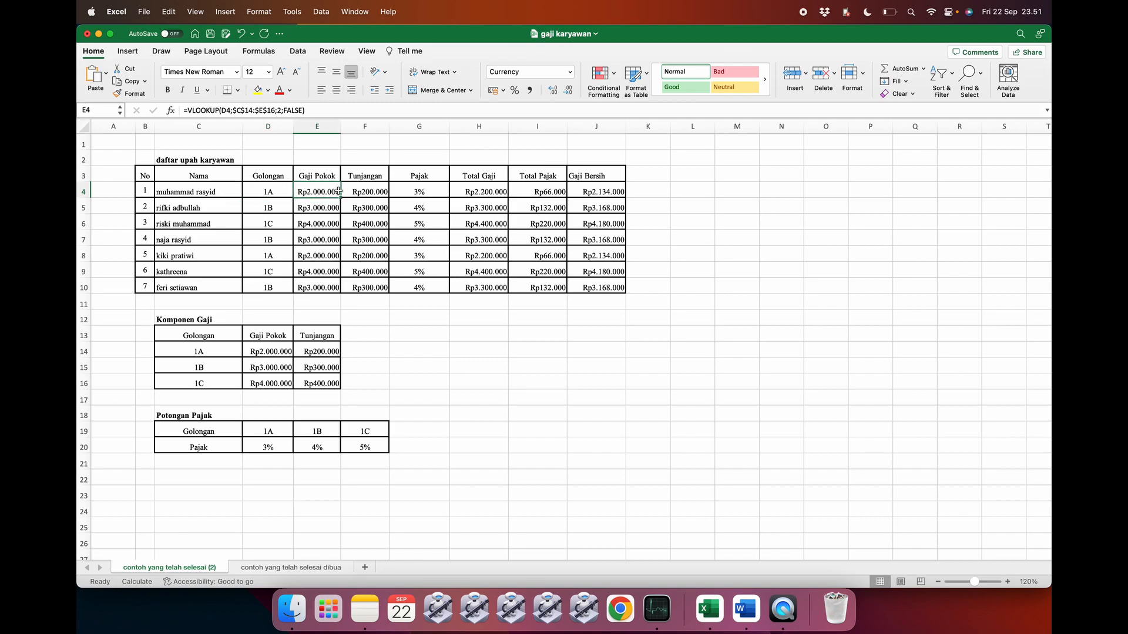
{"action": "left_click", "coordinate": [360, 193]}
{"action": "left_click", "coordinate": [414, 192]}
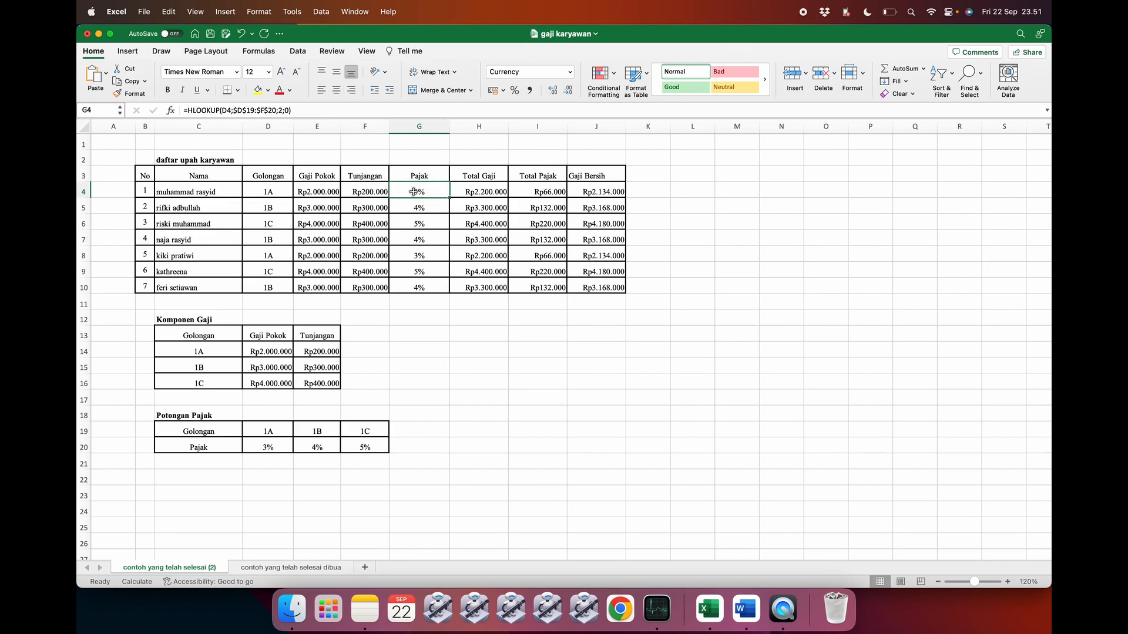
{"action": "left_click", "coordinate": [488, 191]}
{"action": "left_click", "coordinate": [525, 191]}
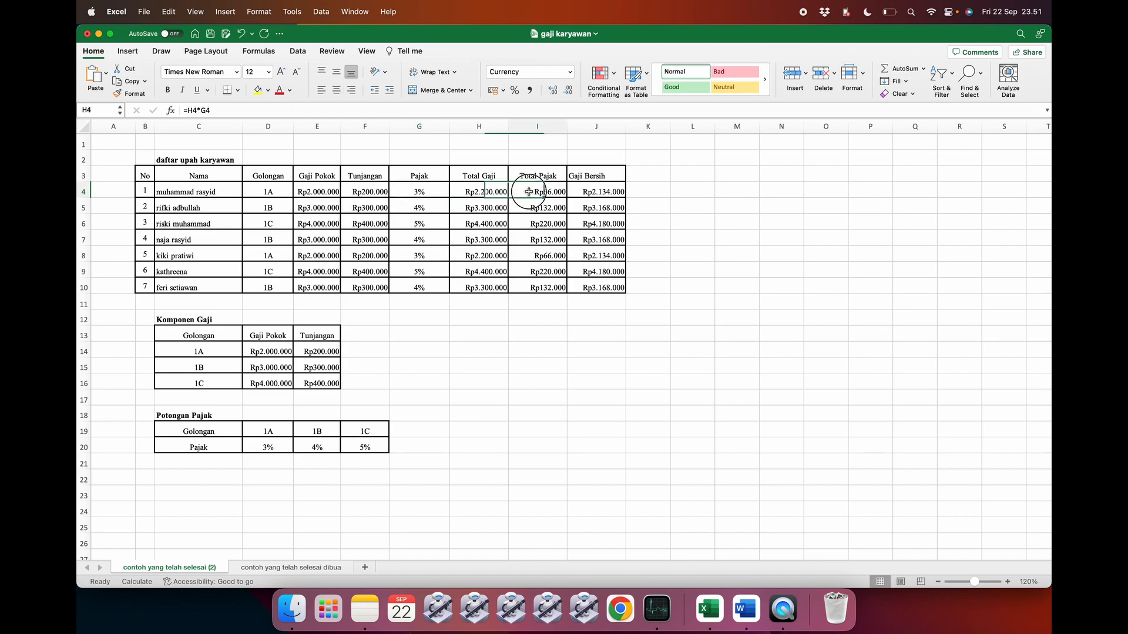
{"action": "left_click", "coordinate": [596, 192]}
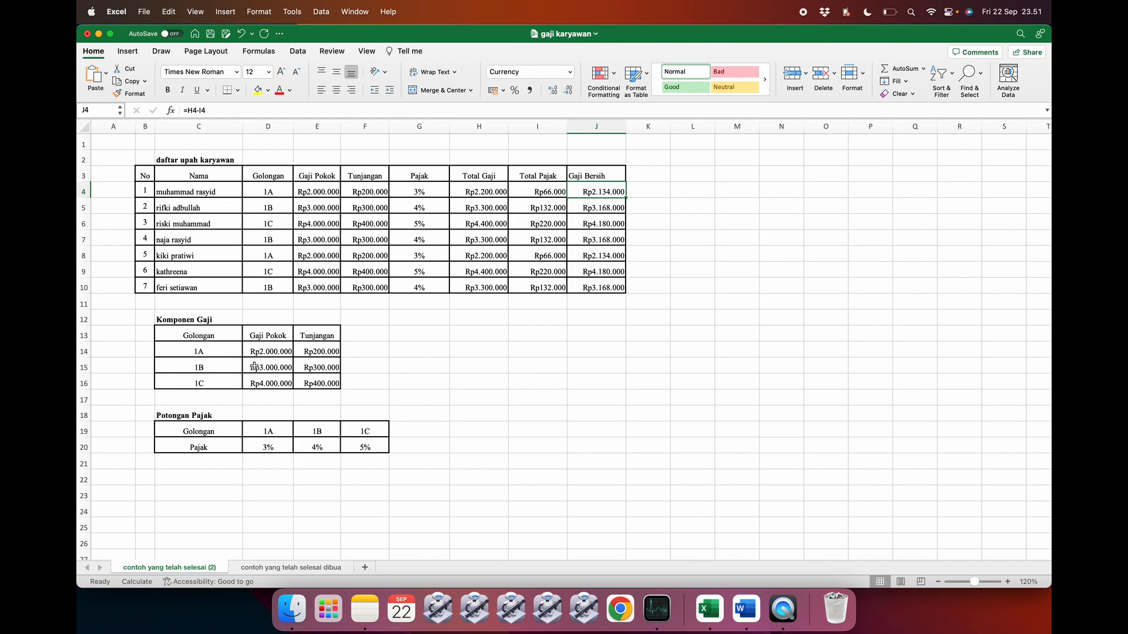
- Examine the Komponen Gaji and Potongan Pajak reference tables below the completed salary list
{"action": "left_click_drag", "start_coordinate": [186, 335], "coordinate": [325, 383]}
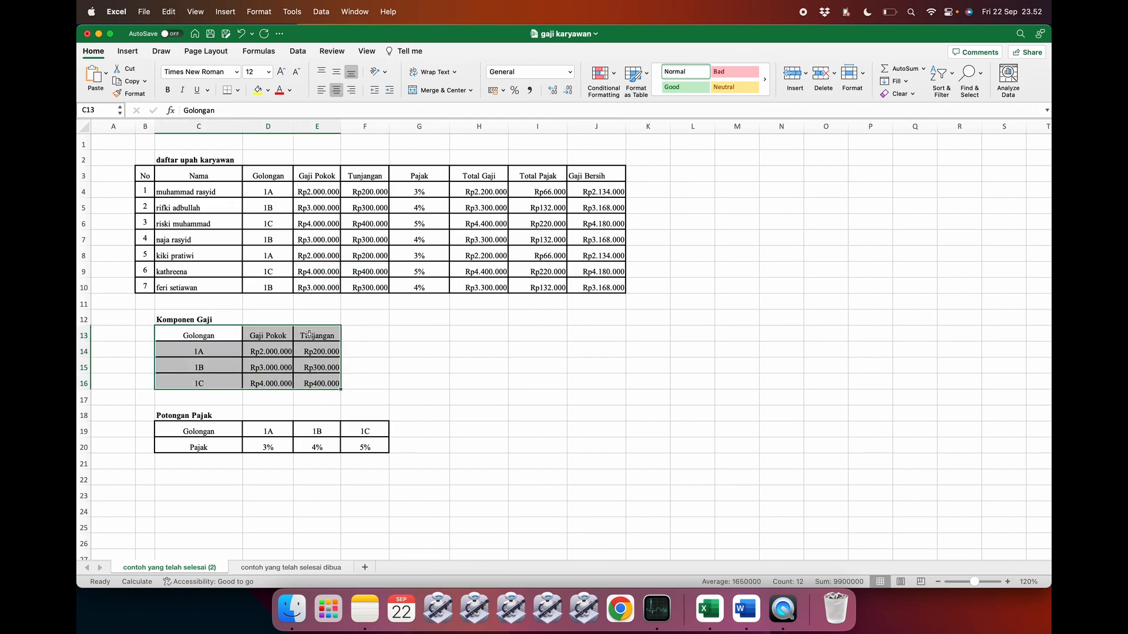
{"action": "left_click", "coordinate": [358, 382]}
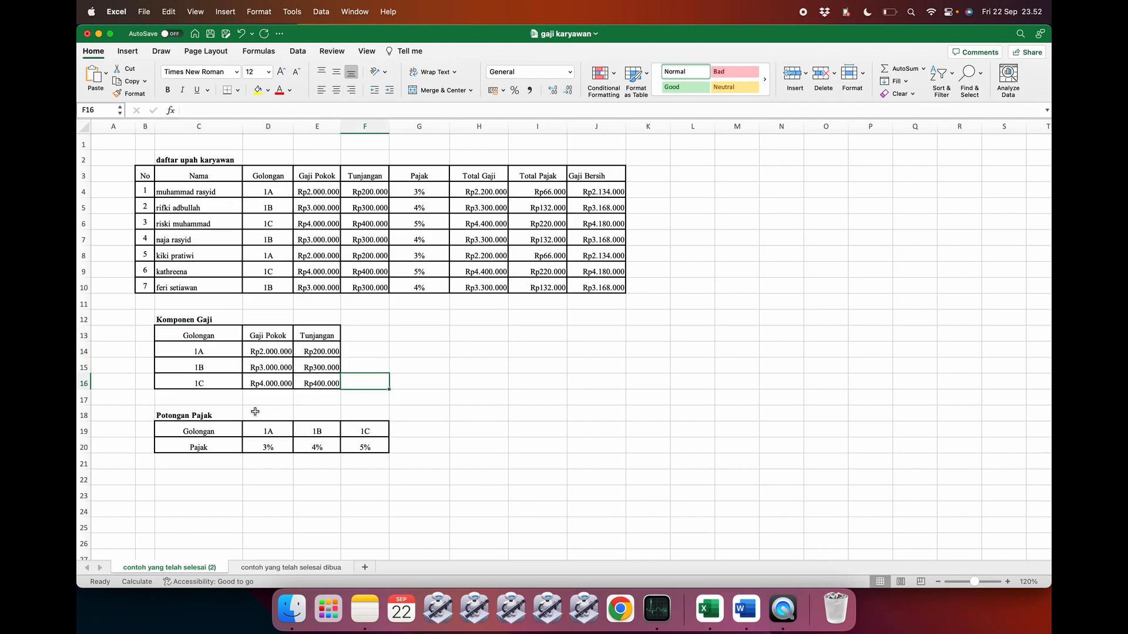
{"action": "left_click", "coordinate": [206, 424]}
{"action": "left_click_drag", "start_coordinate": [205, 424], "coordinate": [349, 451]}
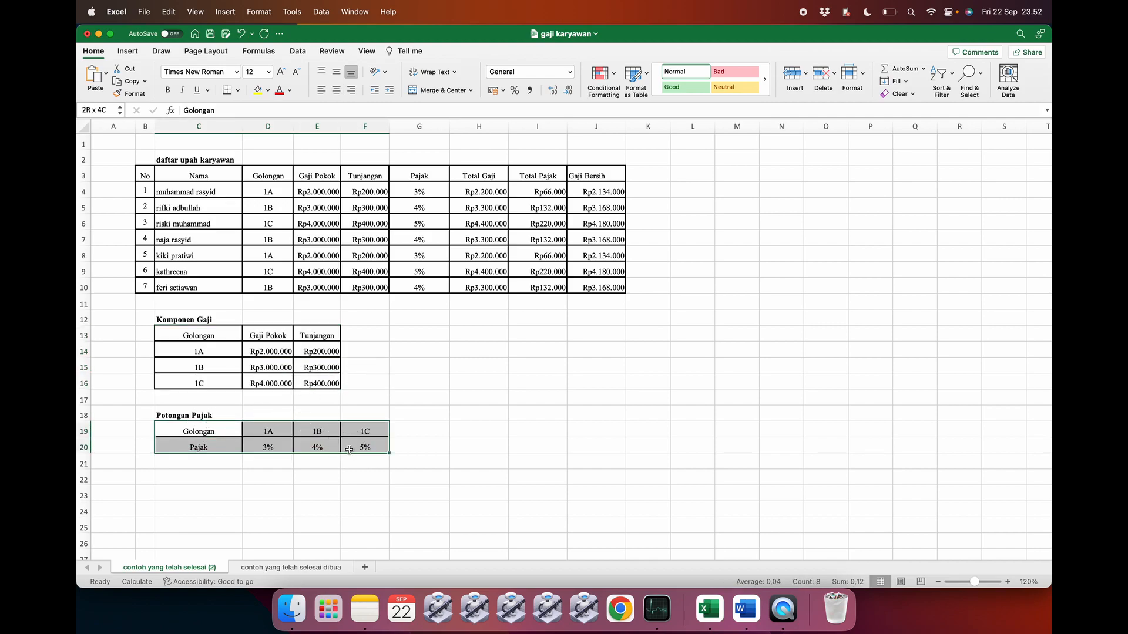
{"action": "left_click", "coordinate": [352, 363]}
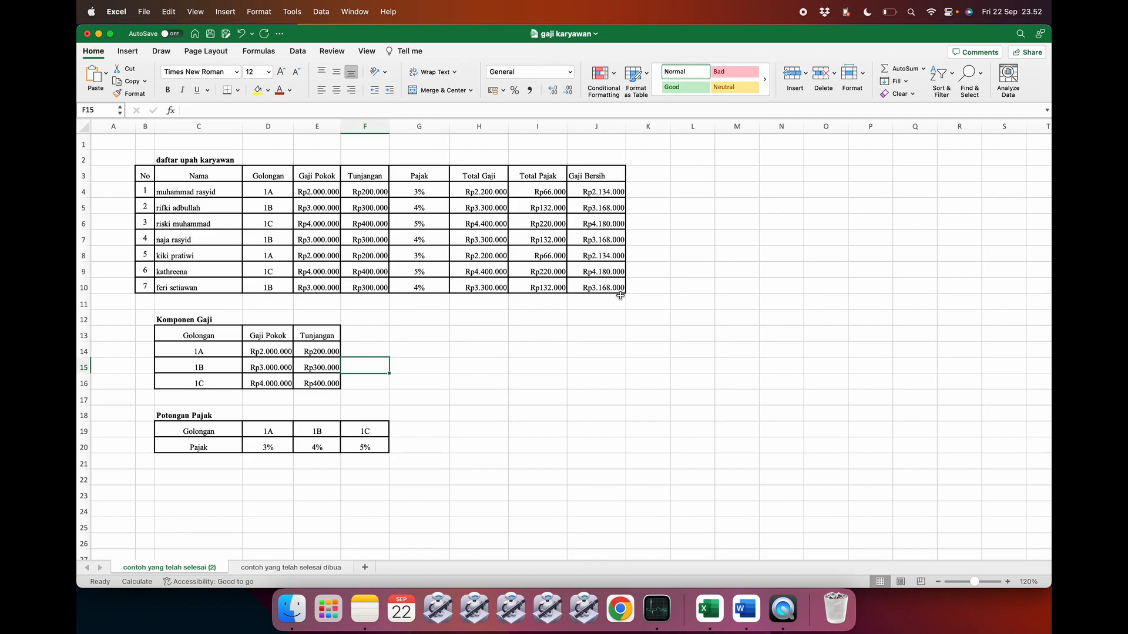
{"action": "left_click", "coordinate": [612, 321]}
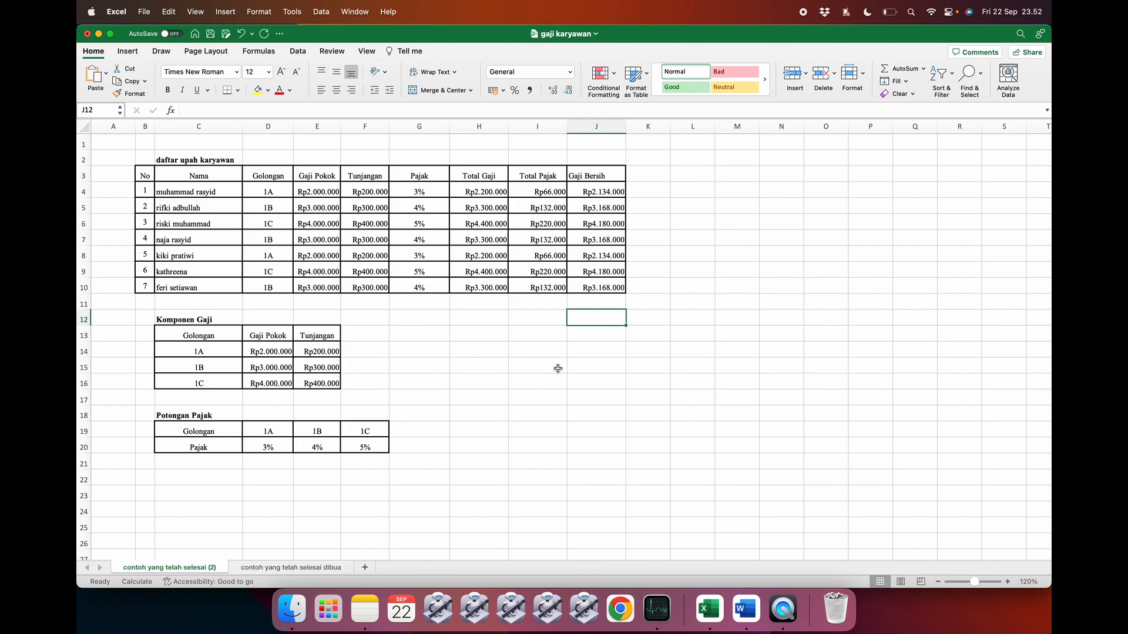
- Open the Word document "tutorial vlookup dan hlookup" and shorten its heading to "FUNGSI VLOOKUP DAN HLOOKUP DI EXCEL"
{"action": "left_click", "coordinate": [292, 609]}
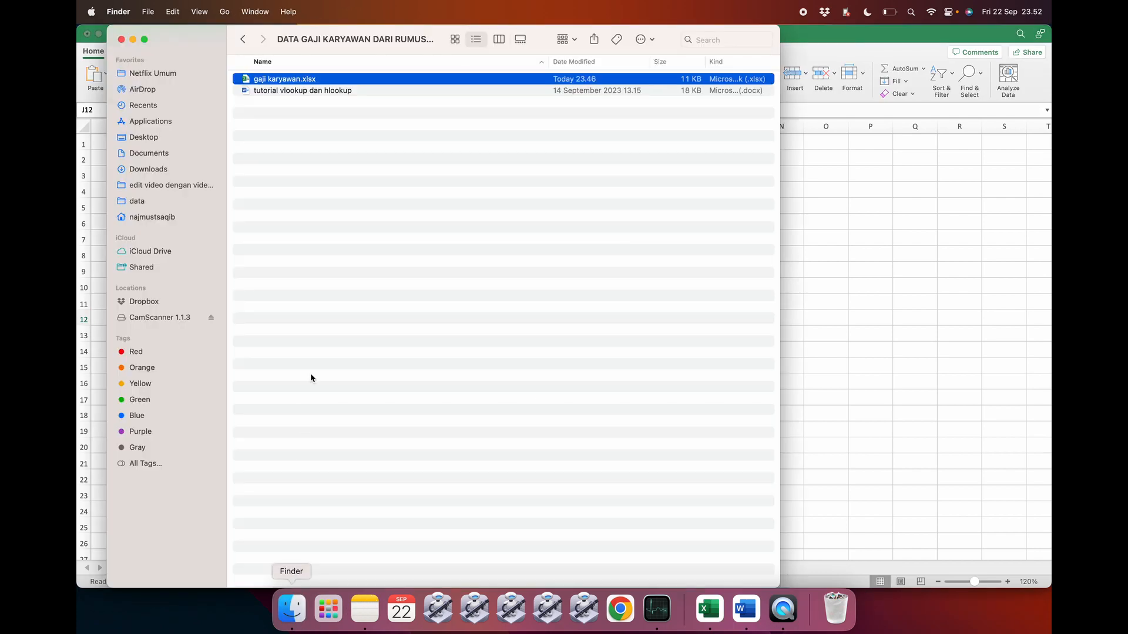
{"action": "double_click", "coordinate": [296, 90]}
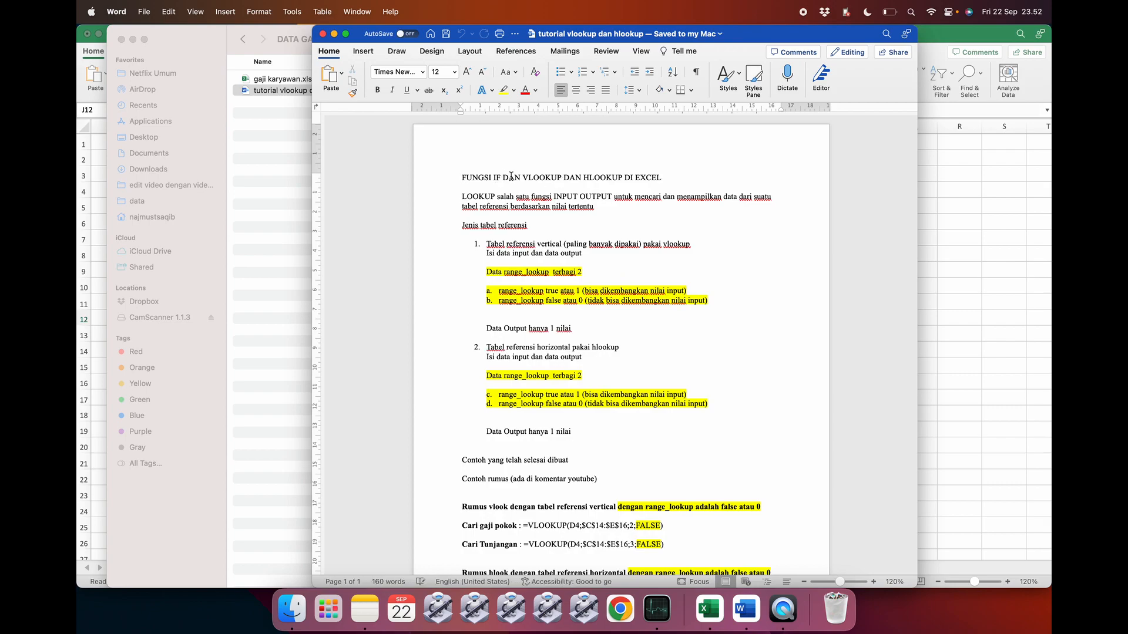
{"action": "left_click", "coordinate": [509, 175]}
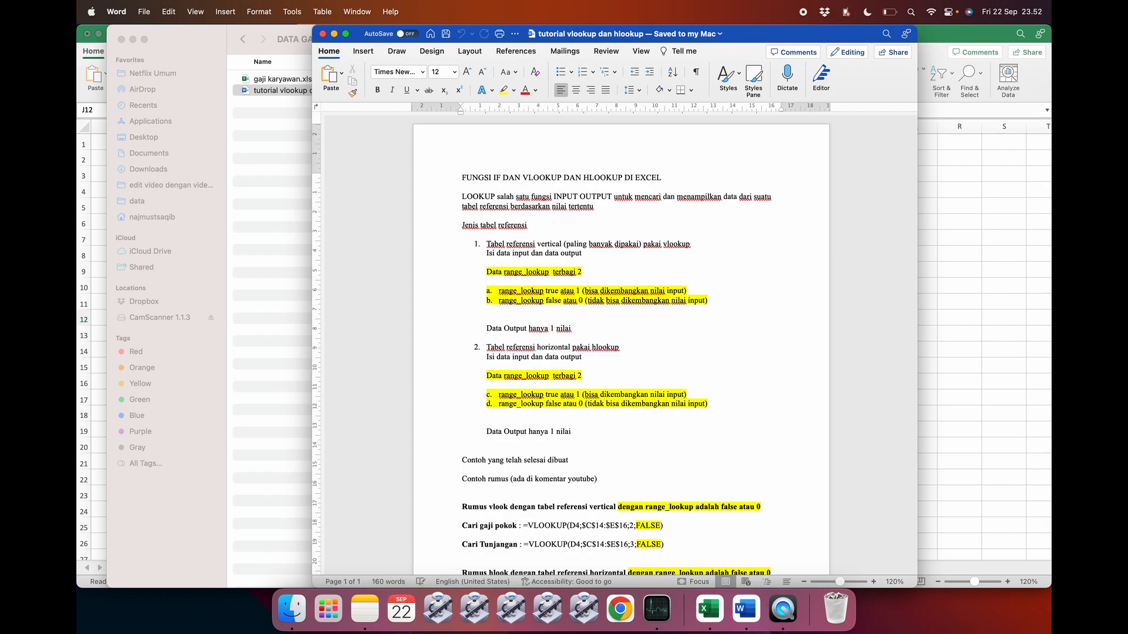
{"action": "key", "text": "BackSpace"}
{"action": "key", "text": "BackSpace"}
{"action": "key", "text": "BackSpace"}
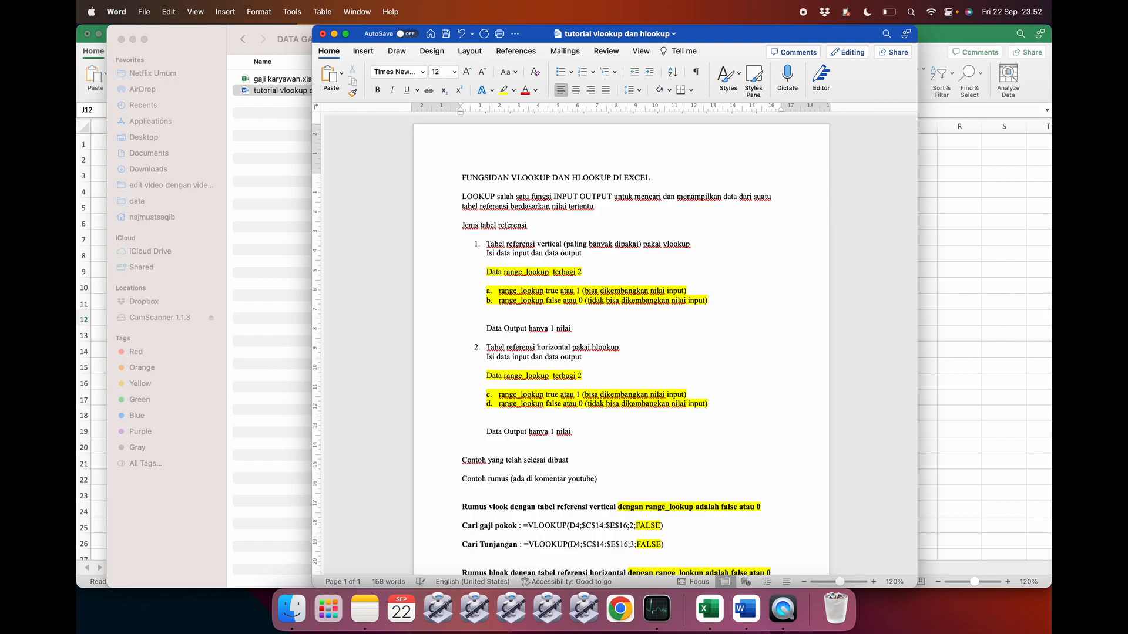
{"action": "left_click", "coordinate": [511, 178]}
{"action": "key", "text": "BackSpace"}
{"action": "key", "text": "BackSpace"}
{"action": "key", "text": "BackSpace"}
{"action": "key", "text": "BackSpace"}
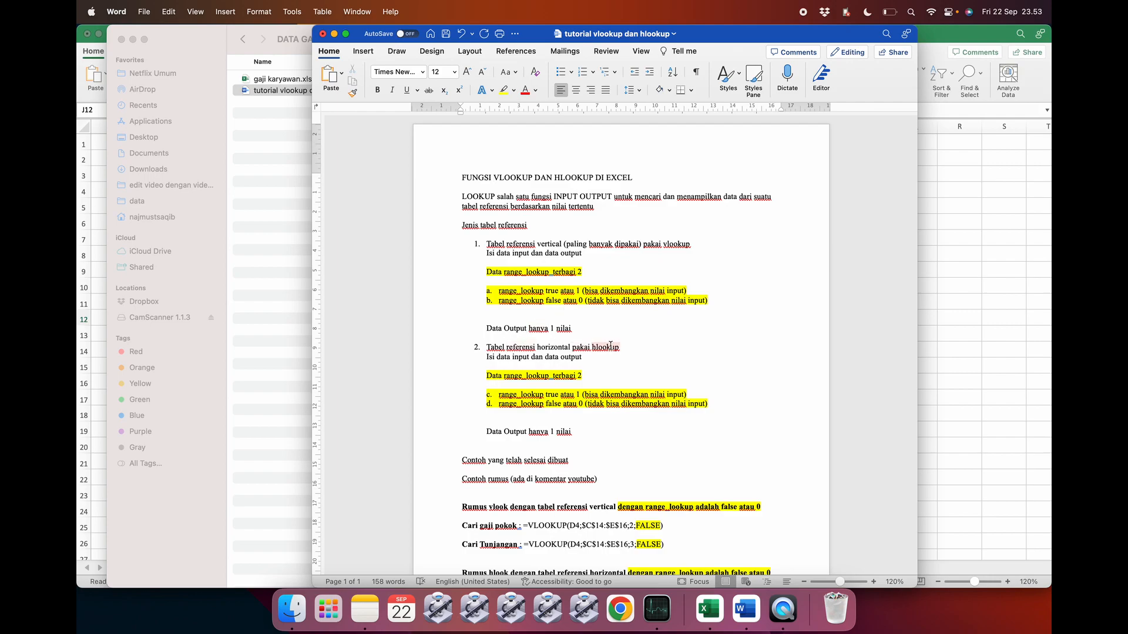
- Read the document's notes on range_lookup options and the example VLOOKUP and HLOOKUP formulas, including their last arguments
{"action": "scroll", "coordinate": [610, 345], "scroll_direction": "down", "scroll_amount": 2}
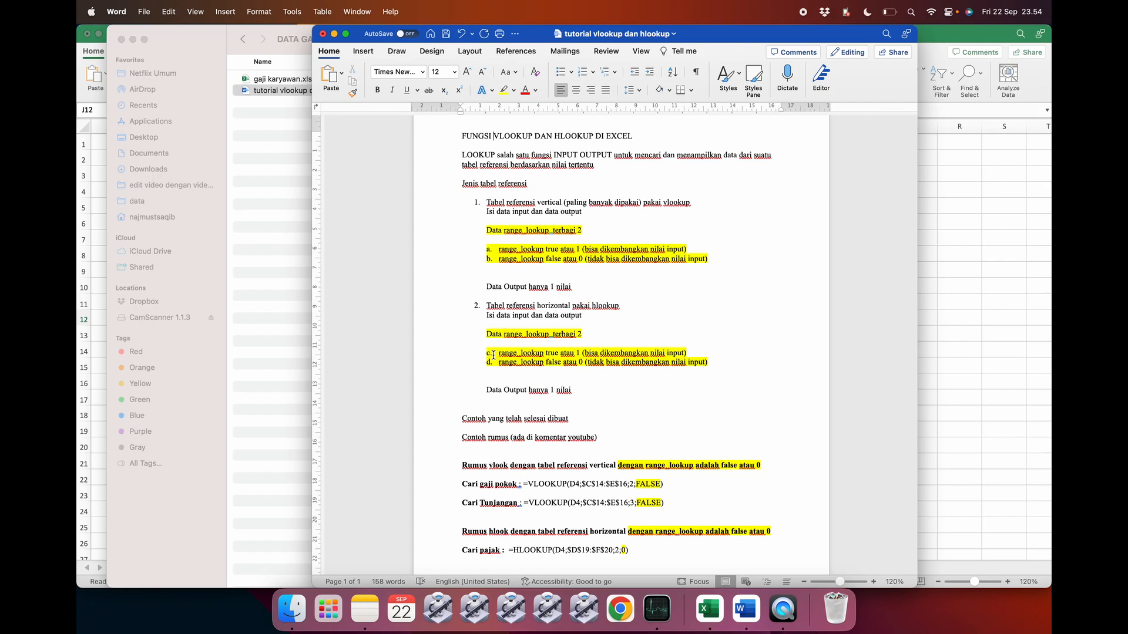
{"action": "double_click", "coordinate": [526, 353]}
{"action": "left_click", "coordinate": [552, 353]}
{"action": "scroll", "coordinate": [697, 355], "scroll_direction": "down", "scroll_amount": 2}
{"action": "left_click_drag", "start_coordinate": [717, 346], "coordinate": [503, 342]}
{"action": "left_click", "coordinate": [625, 425]}
{"action": "scroll", "coordinate": [599, 376], "scroll_direction": "down", "scroll_amount": 2}
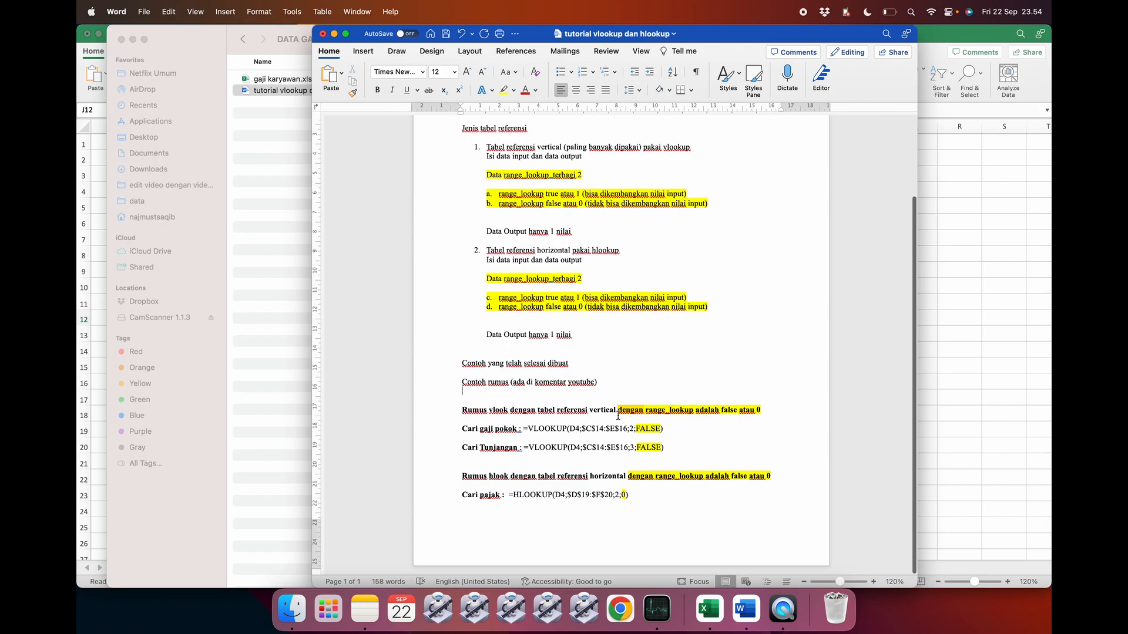
{"action": "double_click", "coordinate": [647, 430]}
{"action": "double_click", "coordinate": [647, 449]}
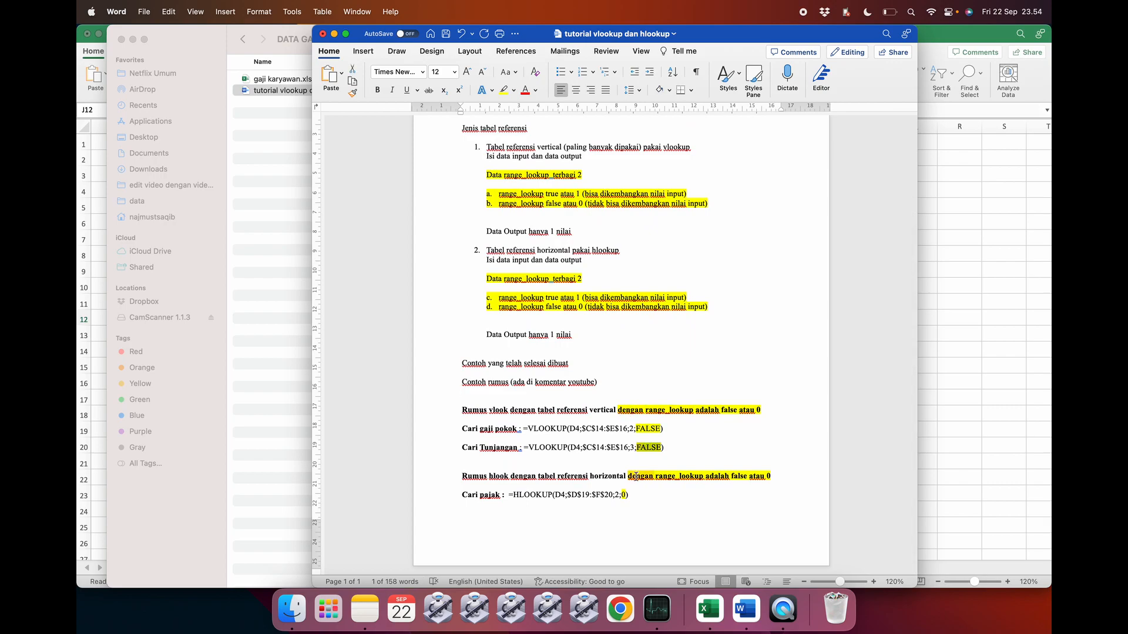
{"action": "double_click", "coordinate": [624, 495]}
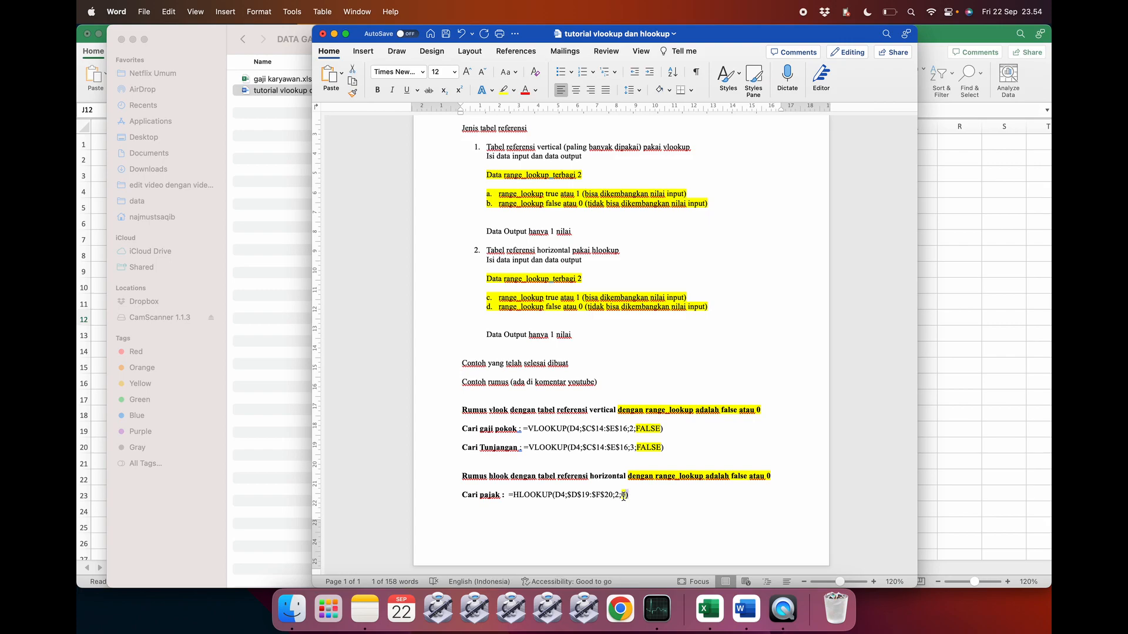
{"action": "scroll", "coordinate": [611, 458], "scroll_direction": "up", "scroll_amount": 3}
{"action": "scroll", "coordinate": [768, 399], "scroll_direction": "down", "scroll_amount": 1}
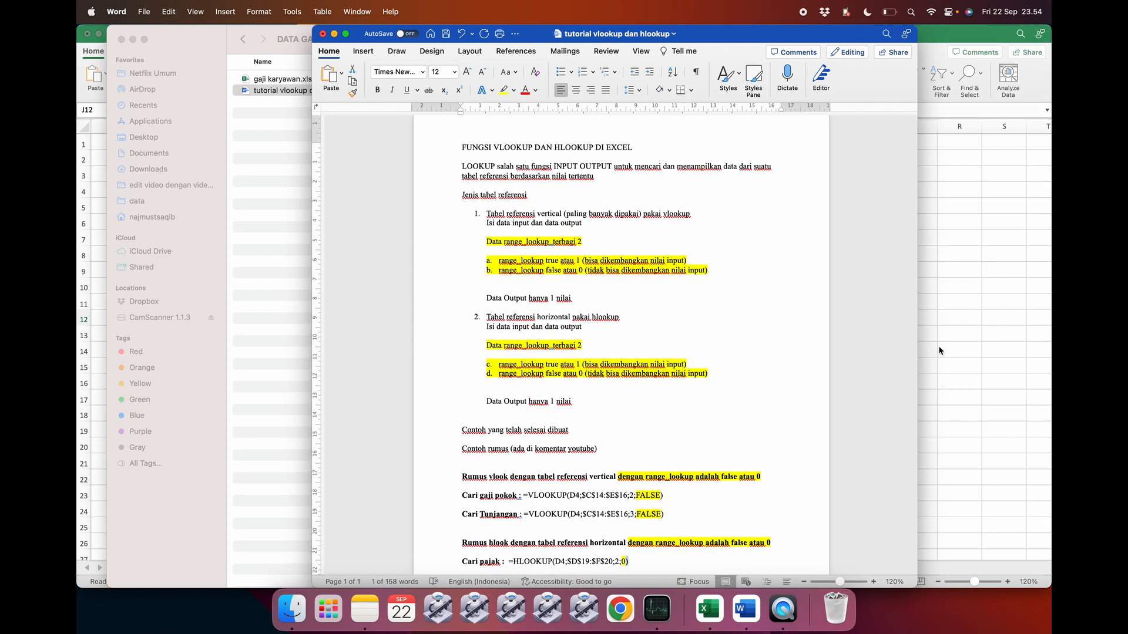
- Return to the gaji karyawan workbook in Excel and show the sheet "contoh yang telah selesai dibua" with the unfilled salary table
{"action": "left_click", "coordinate": [1015, 310]}
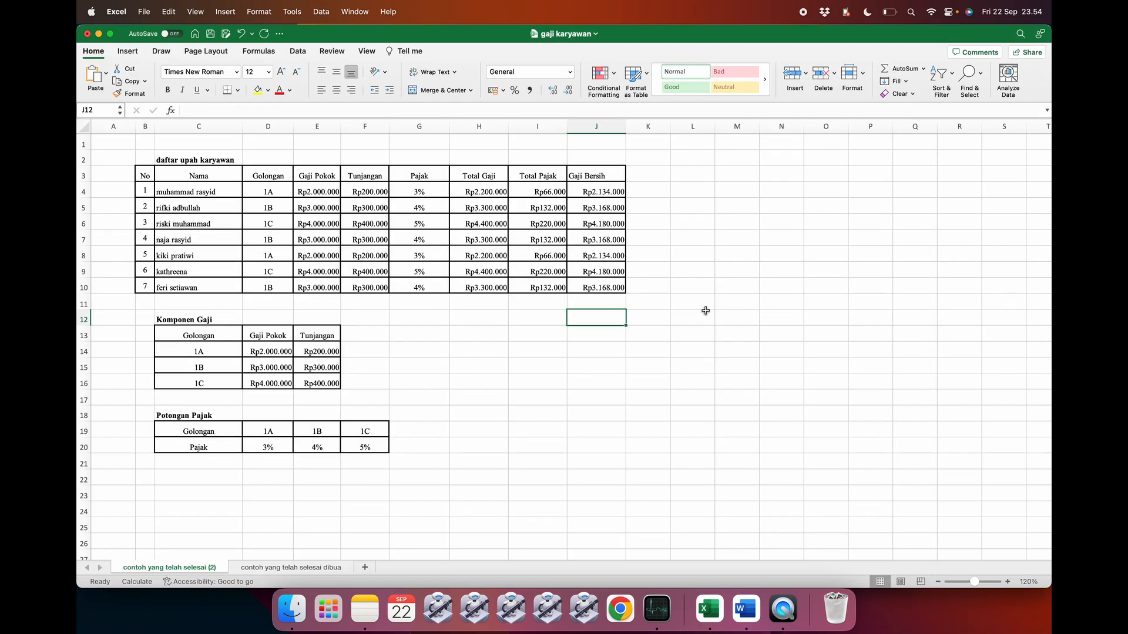
{"action": "left_click", "coordinate": [260, 567]}
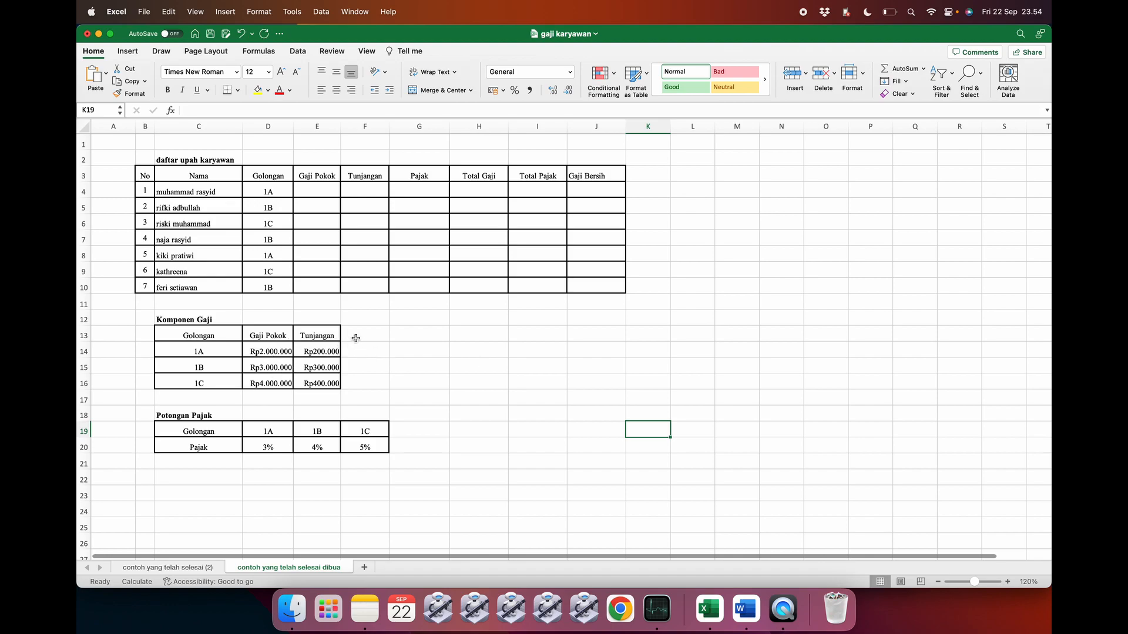
{"action": "left_click", "coordinate": [178, 568]}
{"action": "left_click", "coordinate": [252, 568]}
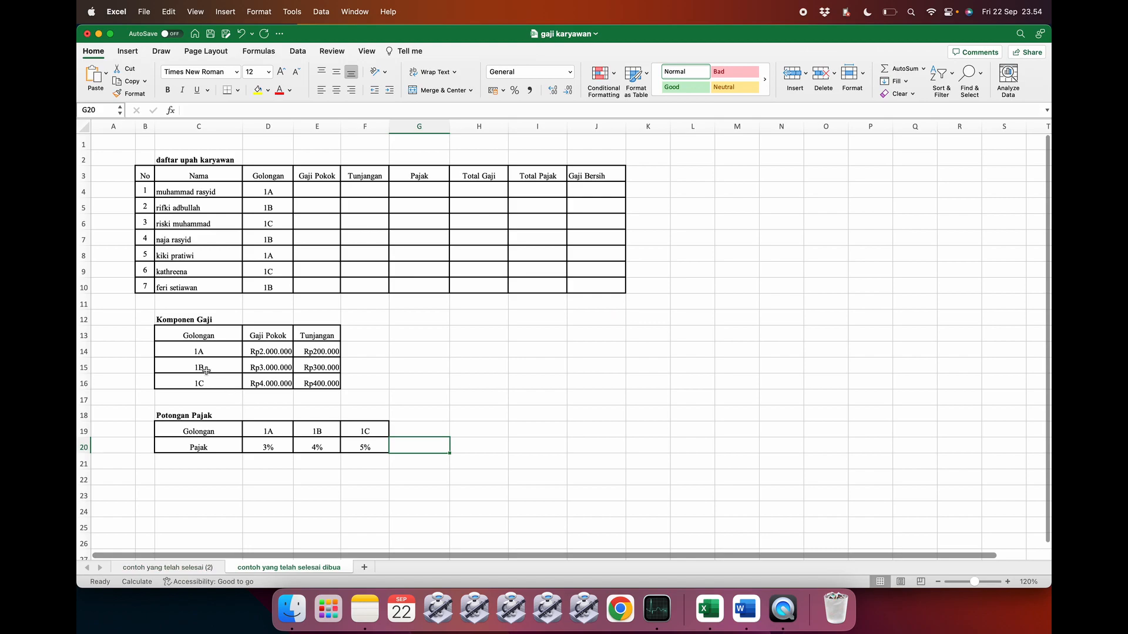
- Label the Komponen Gaji table with "tabel referensi vertikal" in cell F13
{"action": "left_click_drag", "start_coordinate": [187, 340], "coordinate": [310, 381]}
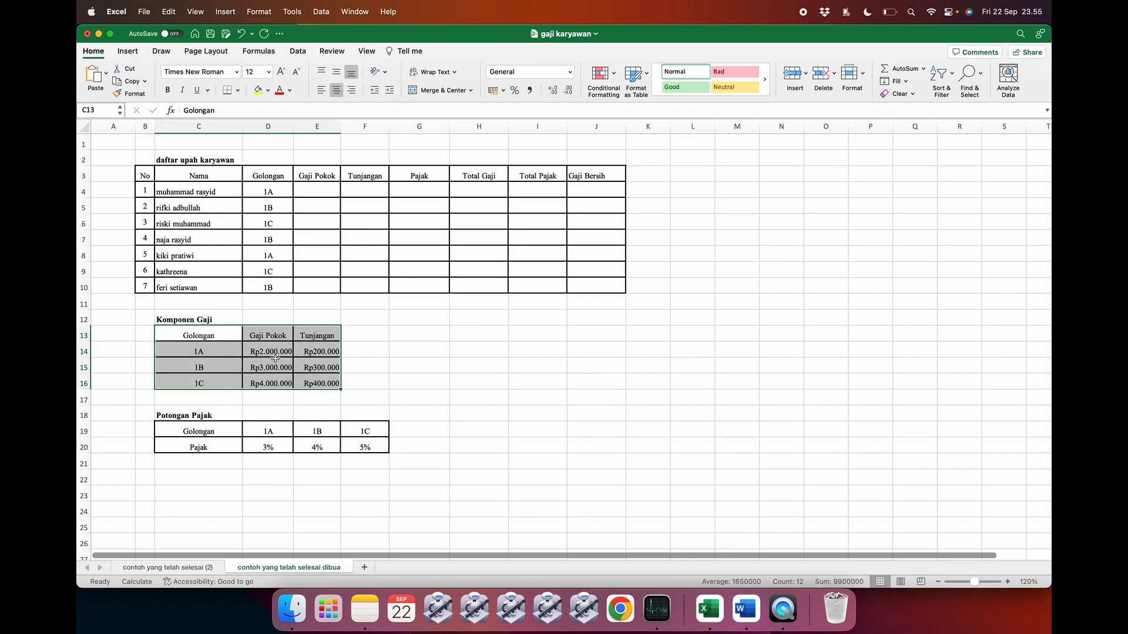
{"action": "left_click", "coordinate": [273, 354]}
{"action": "left_click", "coordinate": [357, 338]}
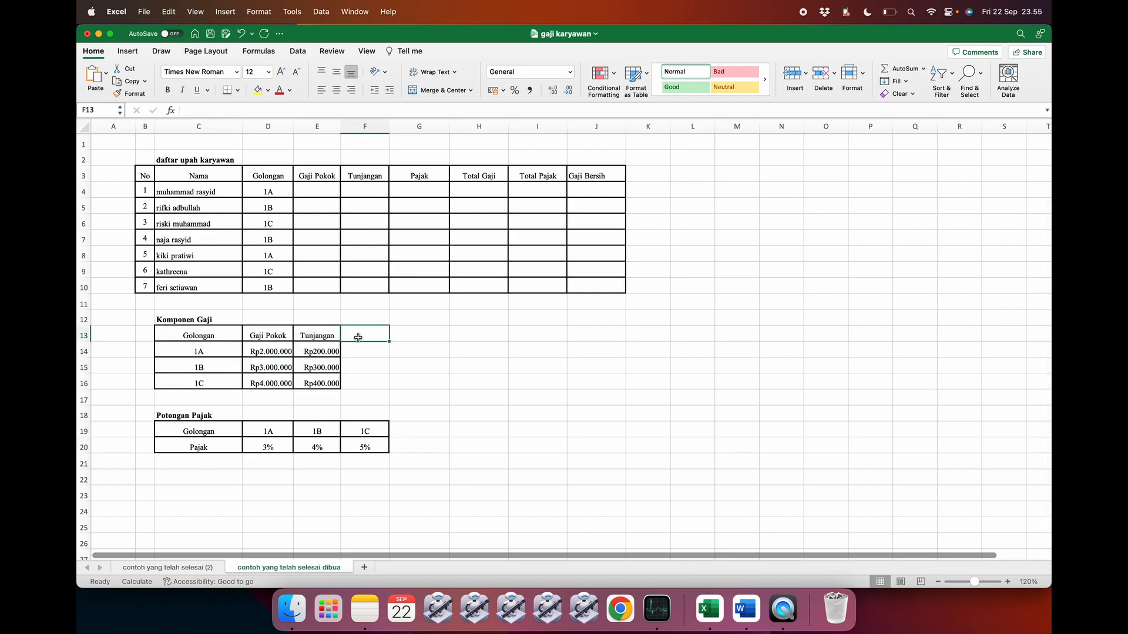
{"action": "type", "text": "tabel referens"}
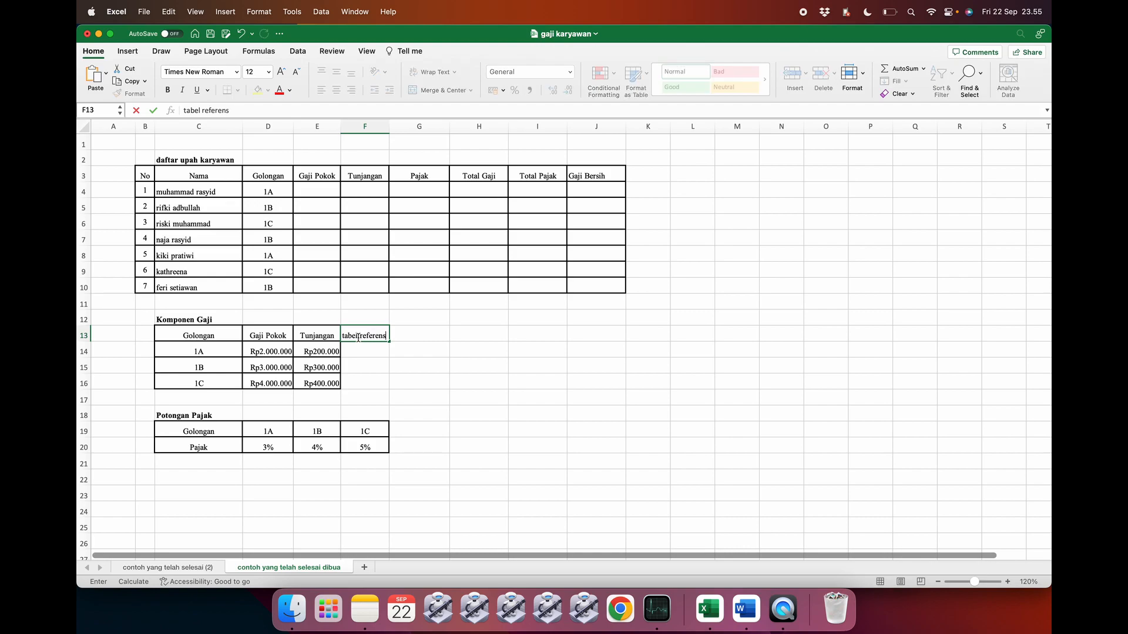
{"action": "type", "text": "kal"}
{"action": "key", "text": "Return"}
- Label the Potongan Pajak table with "tabel referensi horizonal" in cell G19
{"action": "left_click", "coordinate": [420, 431]}
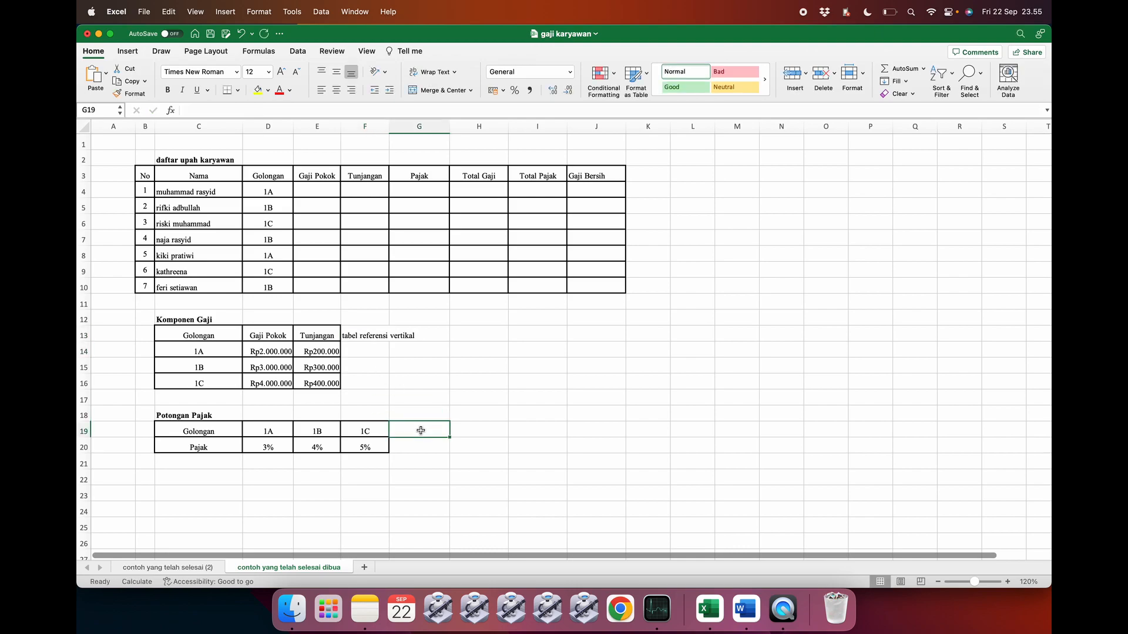
{"action": "type", "text": "tabel "}
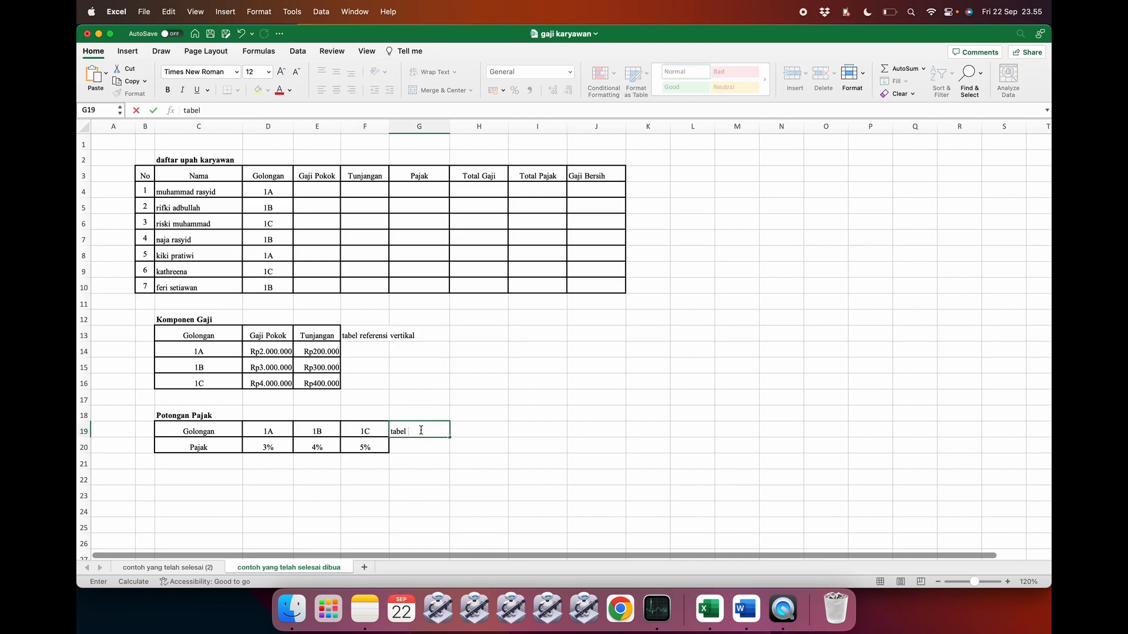
{"action": "type", "text": "referensi horizonal"}
{"action": "key", "text": "Return"}
{"action": "left_click", "coordinate": [499, 464]}
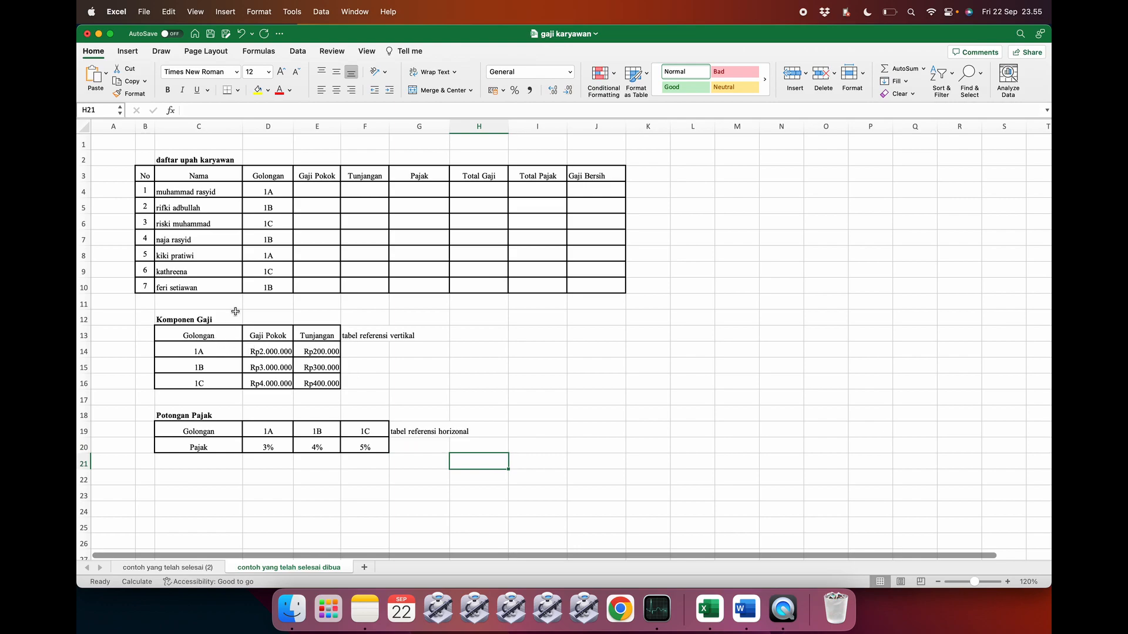
- Examine how the headings and values are laid out in the vertical and horizontal reference tables
{"action": "left_click", "coordinate": [188, 336]}
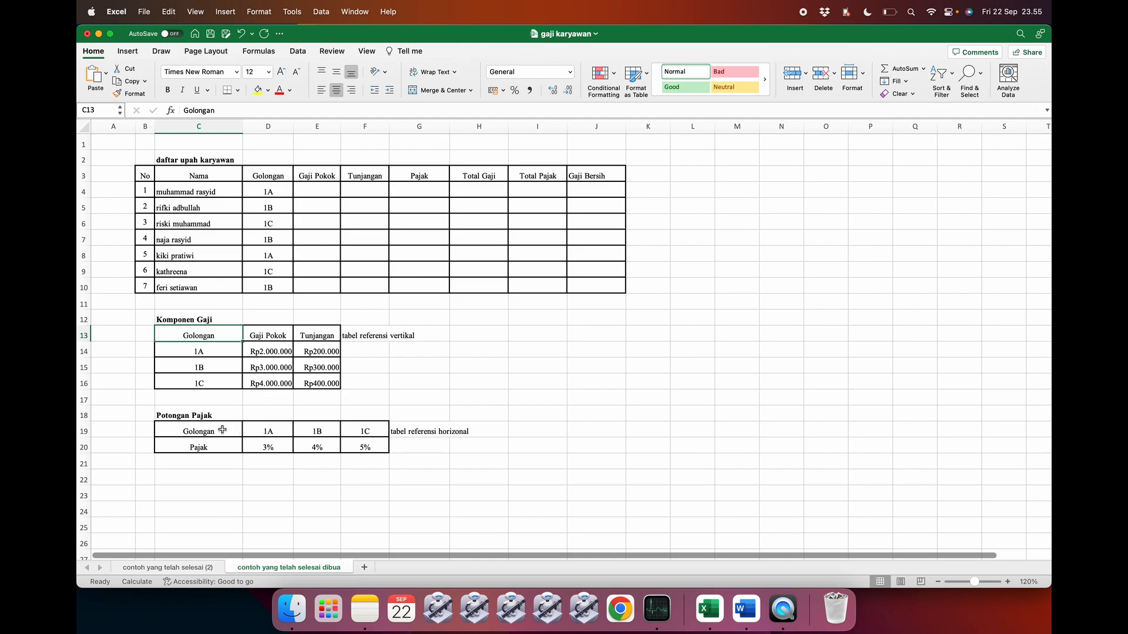
{"action": "mouse_move", "coordinate": [217, 428]}
{"action": "left_mouse_down"}
{"action": "mouse_move", "coordinate": [217, 448]}
{"action": "mouse_move", "coordinate": [212, 439]}
{"action": "left_mouse_up"}
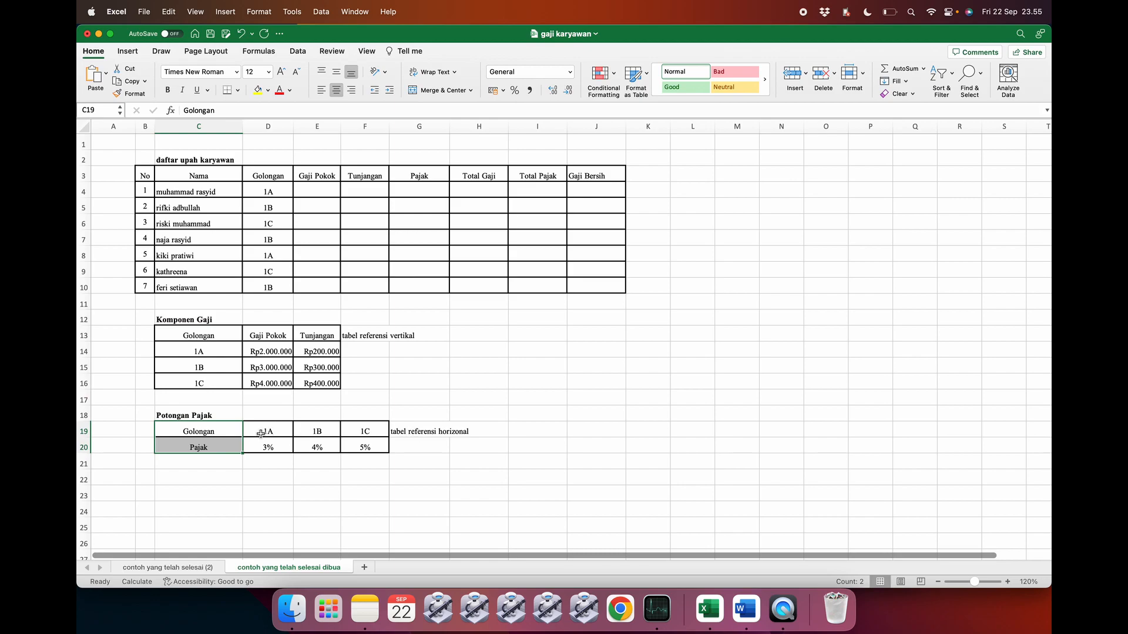
{"action": "left_click", "coordinate": [217, 446]}
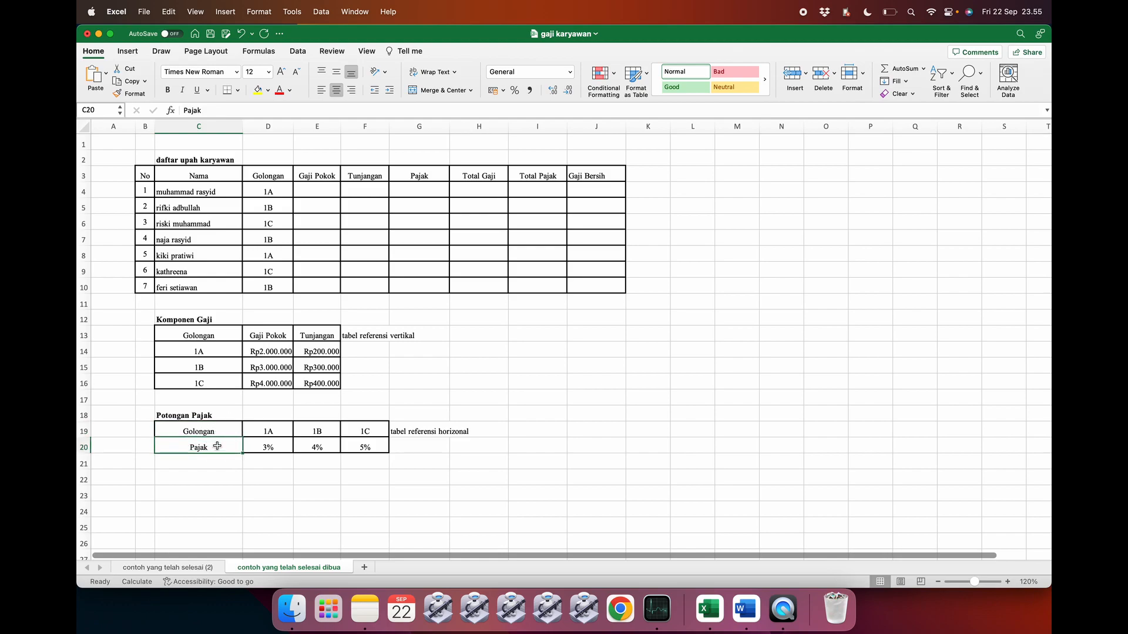
{"action": "left_click", "coordinate": [269, 432]}
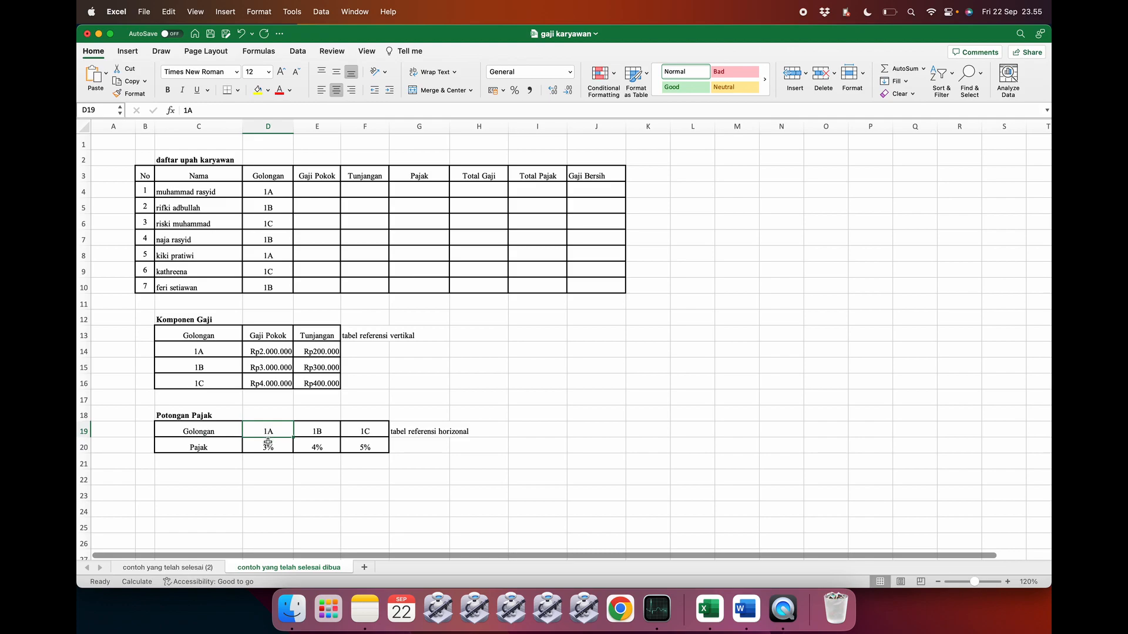
{"action": "left_click", "coordinate": [268, 445]}
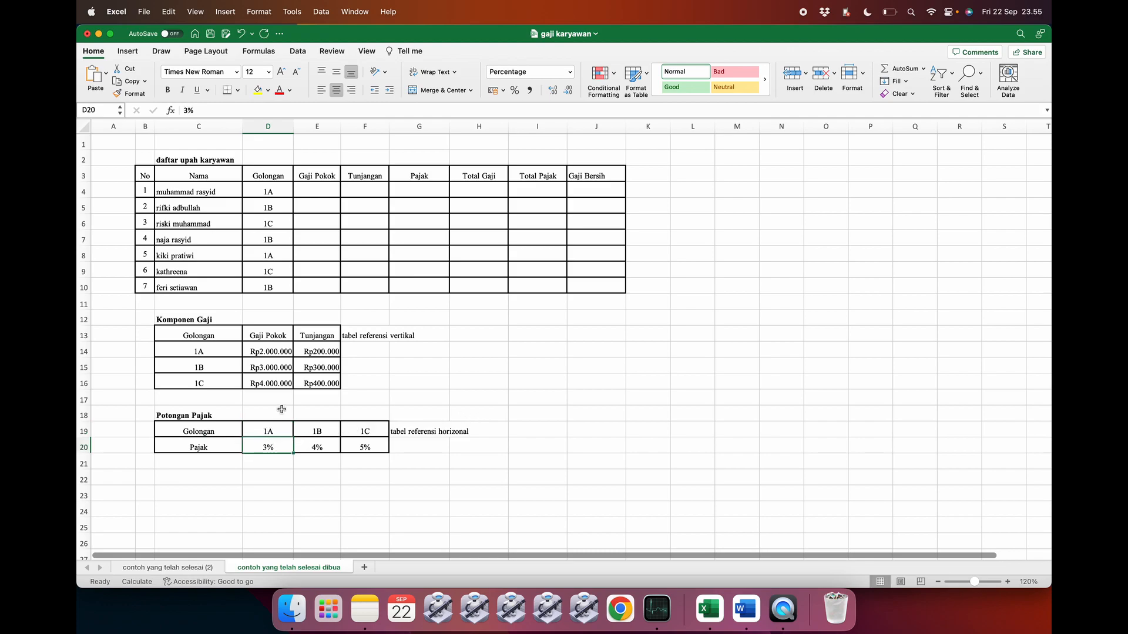
- Compare the heading row of the Komponen Gaji table with the heading column of the Potongan Pajak table
{"action": "left_click_drag", "start_coordinate": [198, 425], "coordinate": [196, 442]}
{"action": "left_click", "coordinate": [368, 347]}
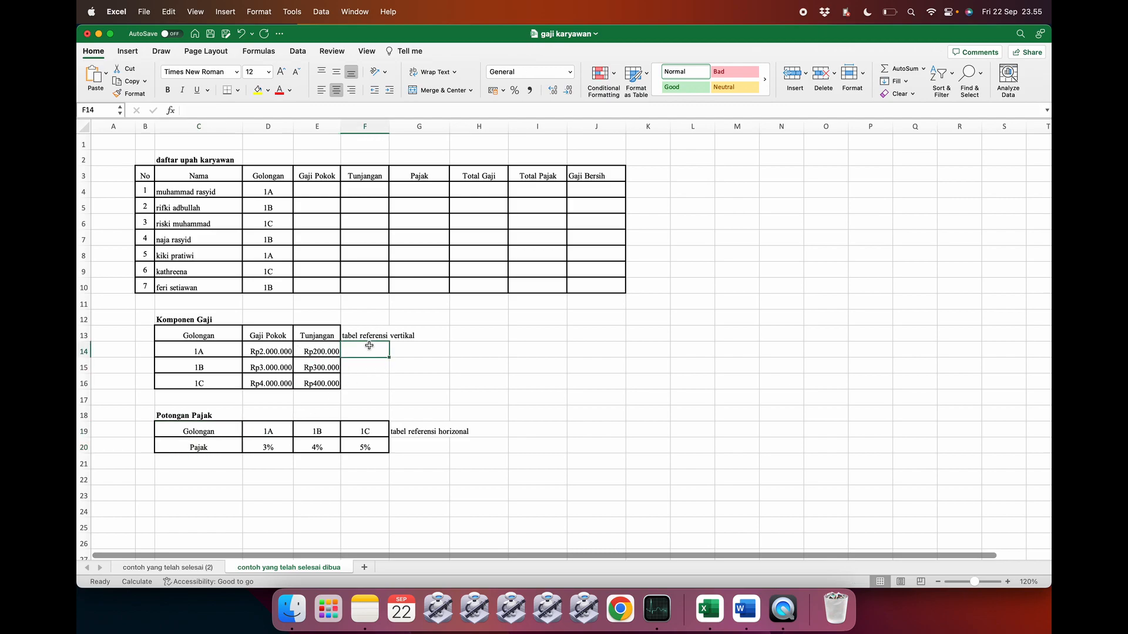
{"action": "left_click", "coordinate": [225, 334]}
{"action": "left_click_drag", "start_coordinate": [225, 334], "coordinate": [320, 336]}
{"action": "left_click", "coordinate": [364, 351]}
{"action": "left_click", "coordinate": [215, 429]}
{"action": "left_click_drag", "start_coordinate": [214, 430], "coordinate": [213, 446]}
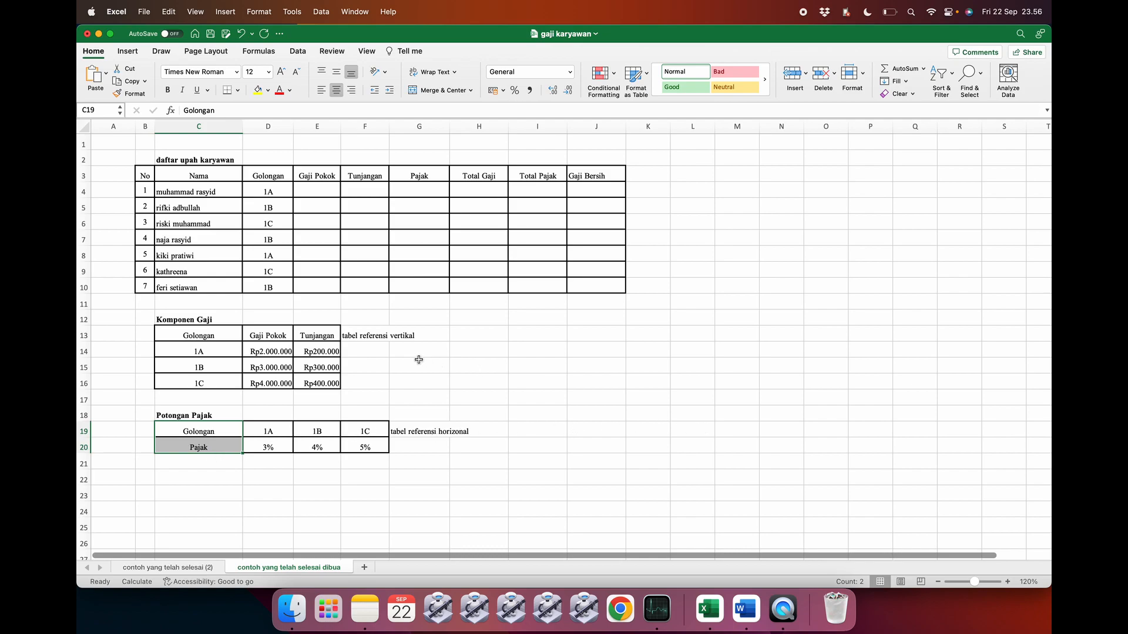
{"action": "left_click", "coordinate": [364, 351]}
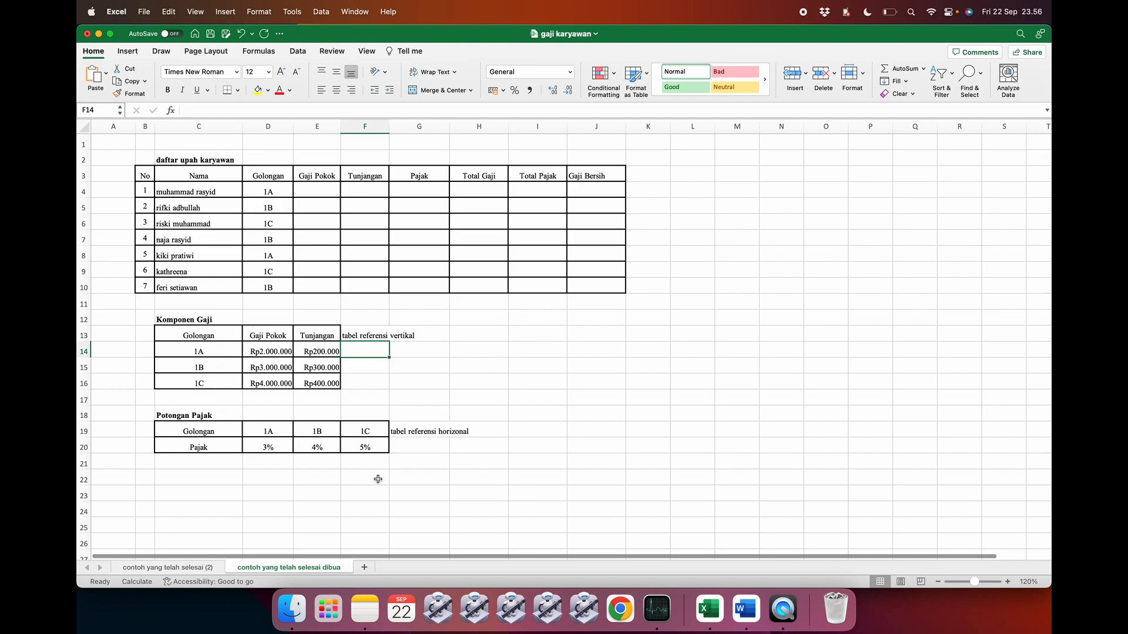
{"action": "left_click", "coordinate": [498, 433]}
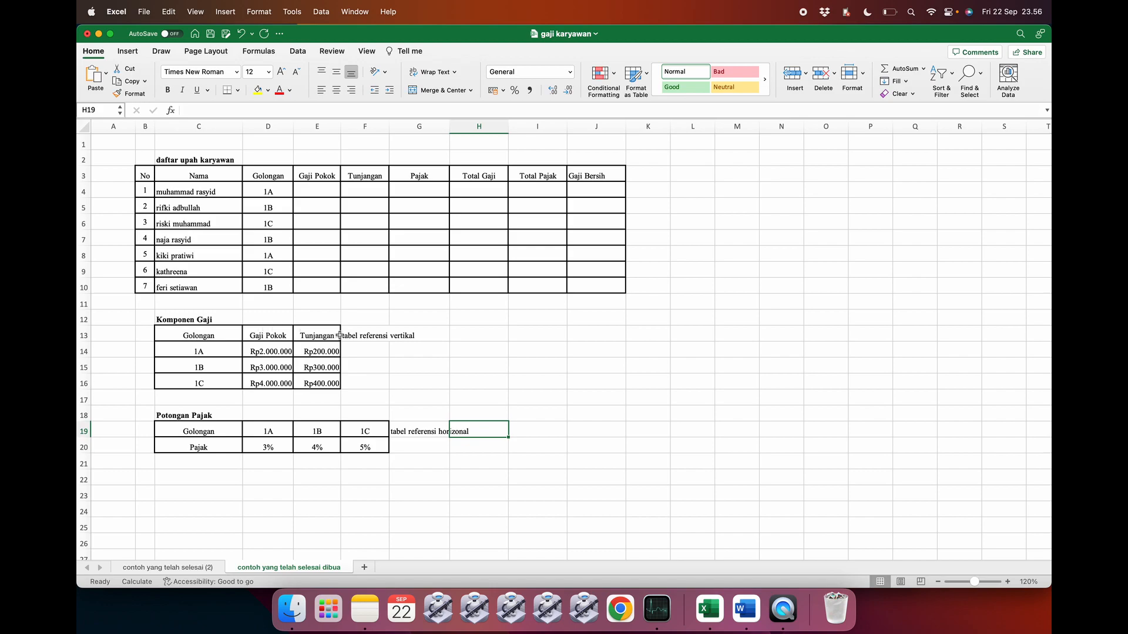
- Extend the Komponen Gaji label in cell F13 to read "tabel referensi vertikal untuk vlookup"
{"action": "left_click", "coordinate": [372, 335]}
{"action": "left_click", "coordinate": [272, 111]}
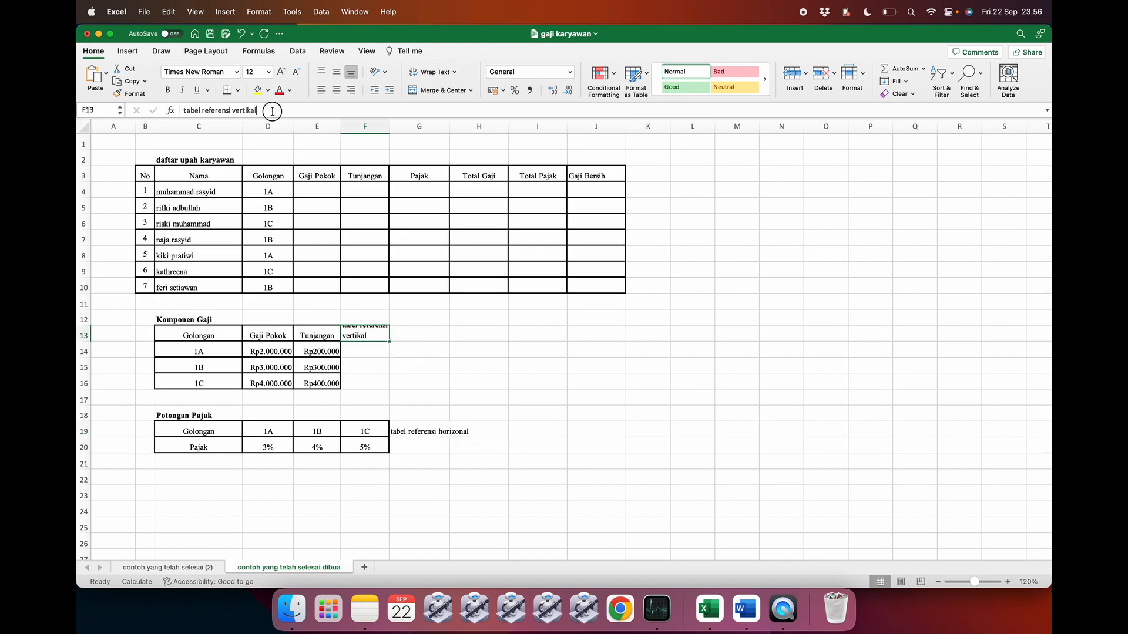
{"action": "type", "text": "unt"}
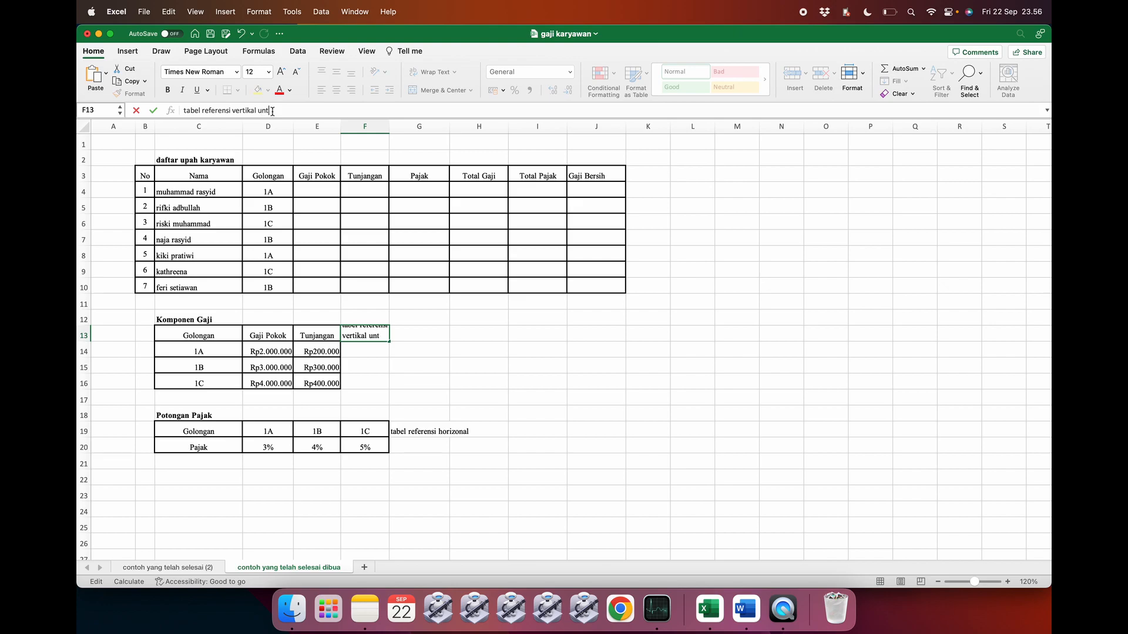
{"action": "type", "text": "uk vlookup"}
{"action": "key", "text": "Return"}
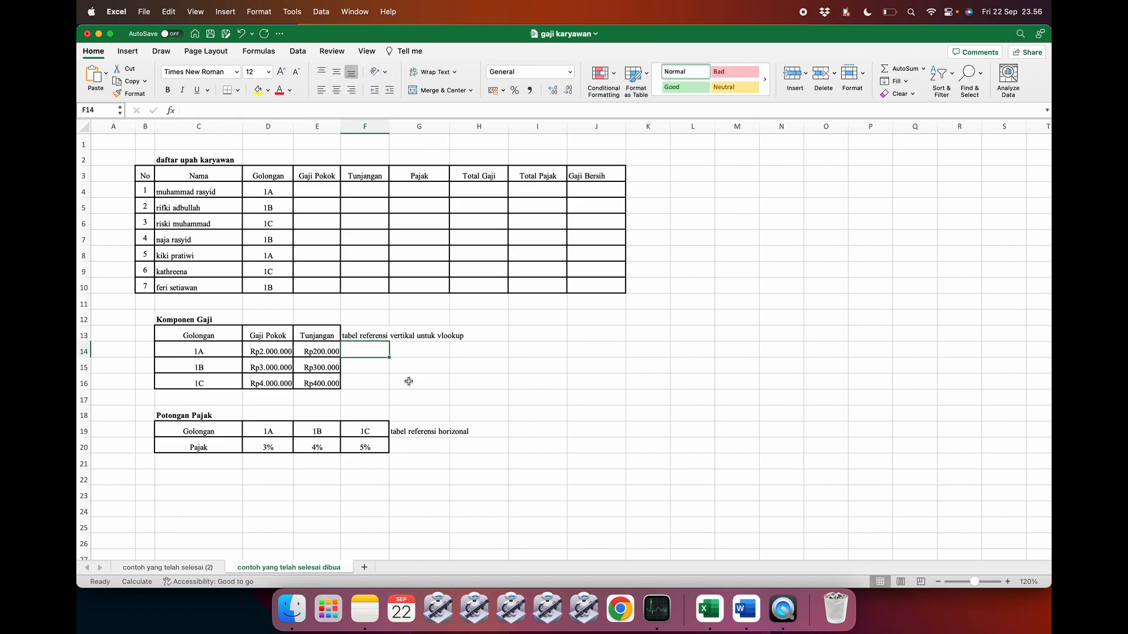
- Extend the Potongan Pajak label in cell G19 to read "tabel referensi horizonal untuk hlookup"
{"action": "left_click", "coordinate": [409, 429]}
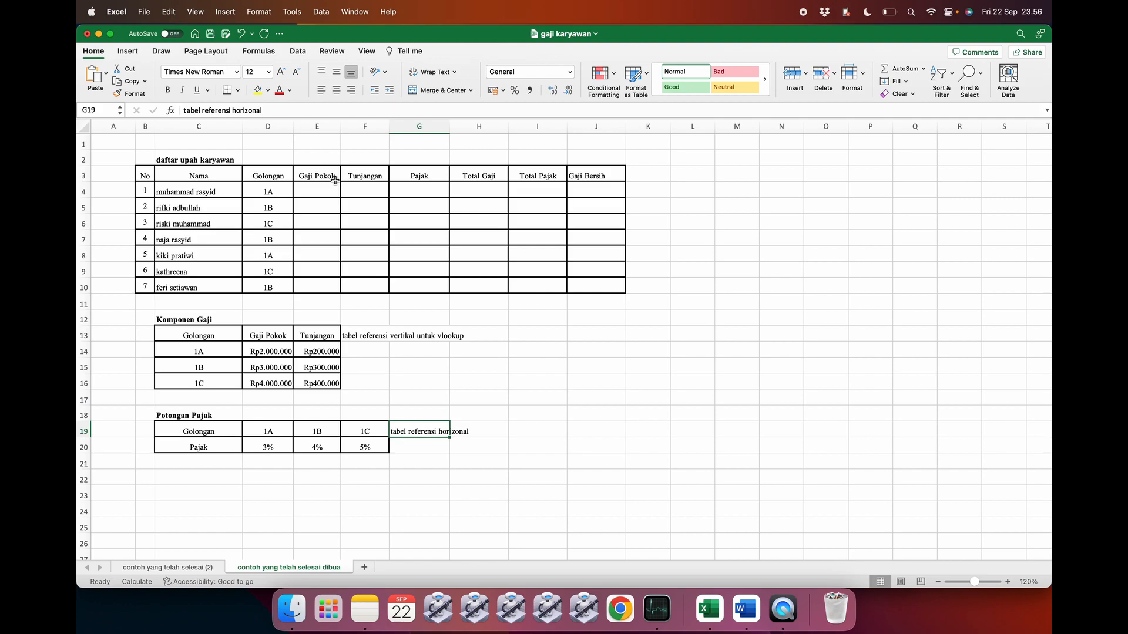
{"action": "left_click", "coordinate": [296, 108]}
{"action": "type", "text": "untuk"}
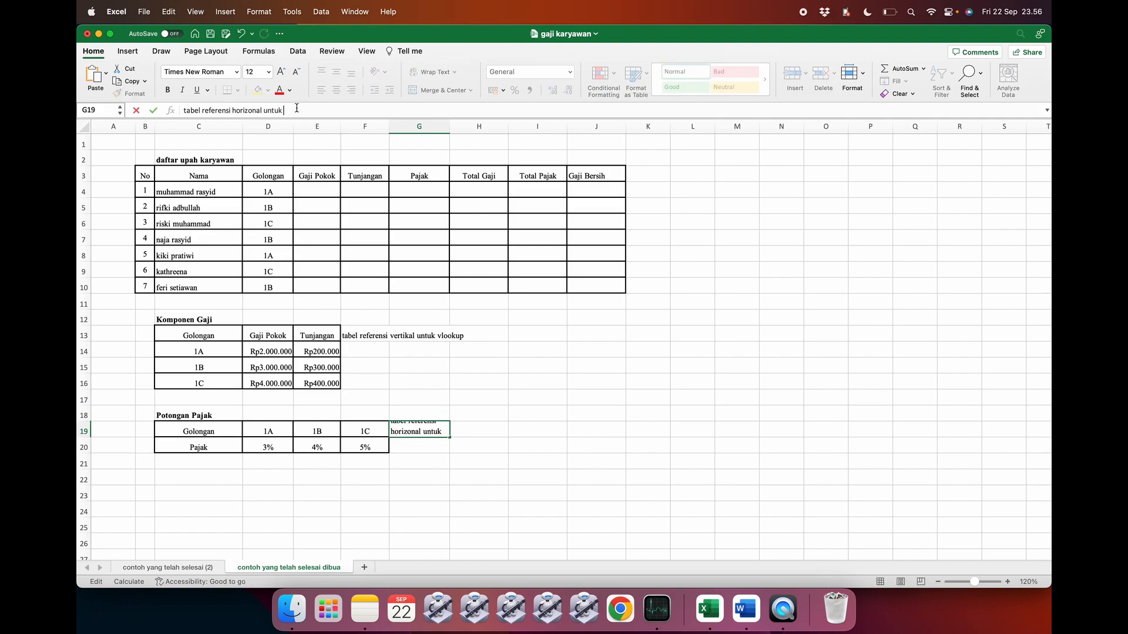
{"action": "type", "text": " hlookup"}
{"action": "key", "text": "Return"}
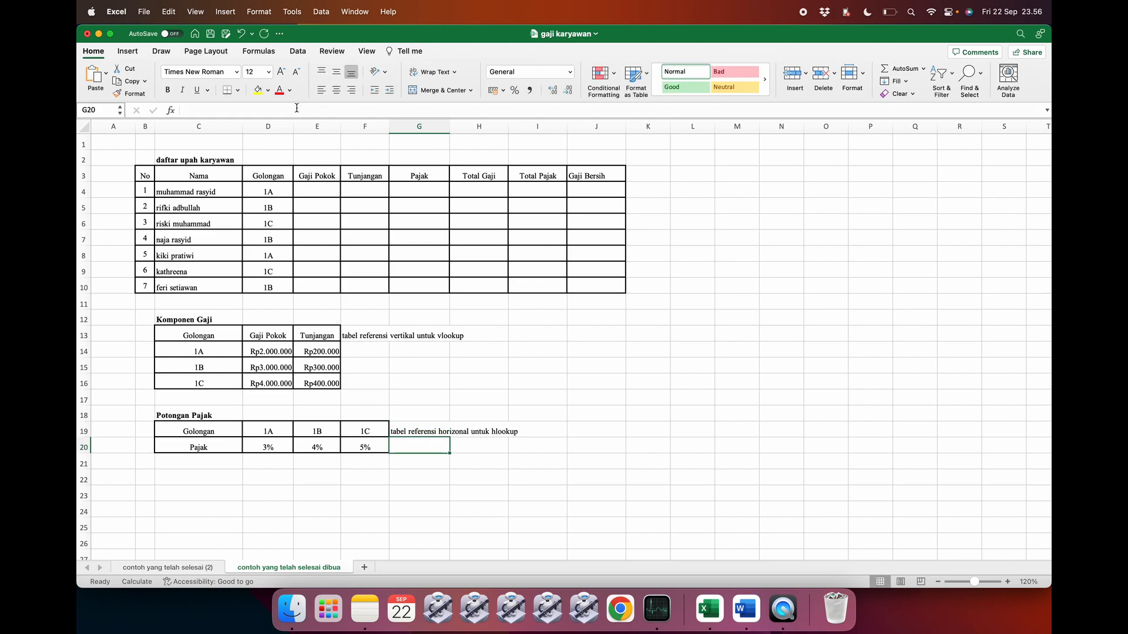
- Begin a VLOOKUP formula in cell E4, the first employee's Gaji Pokok
{"action": "left_click", "coordinate": [318, 195]}
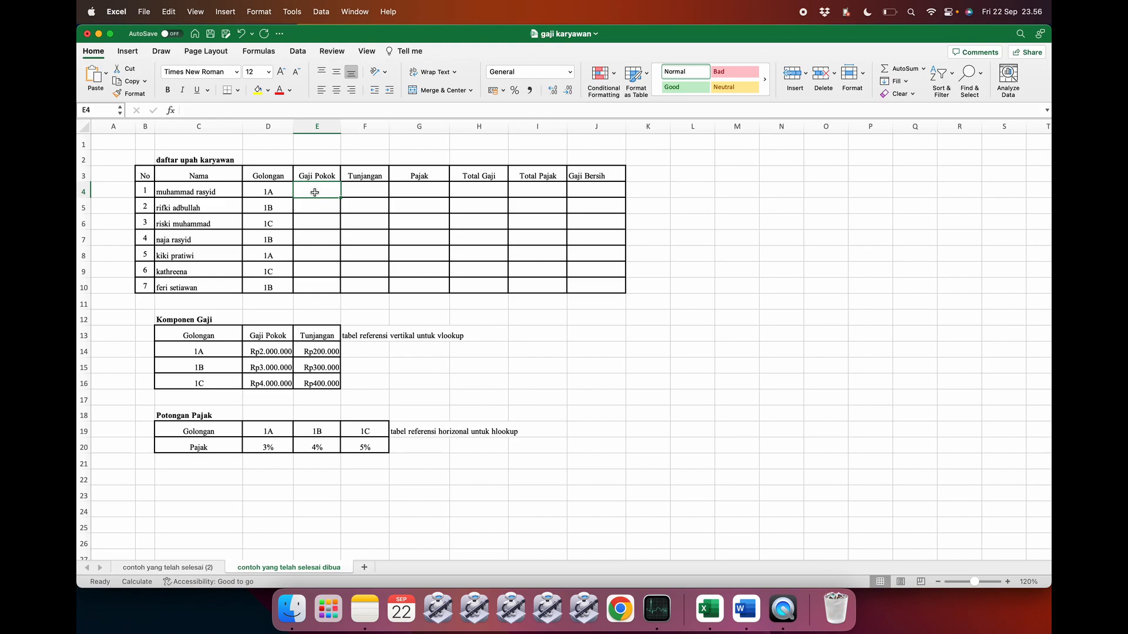
{"action": "type", "text": "=v"}
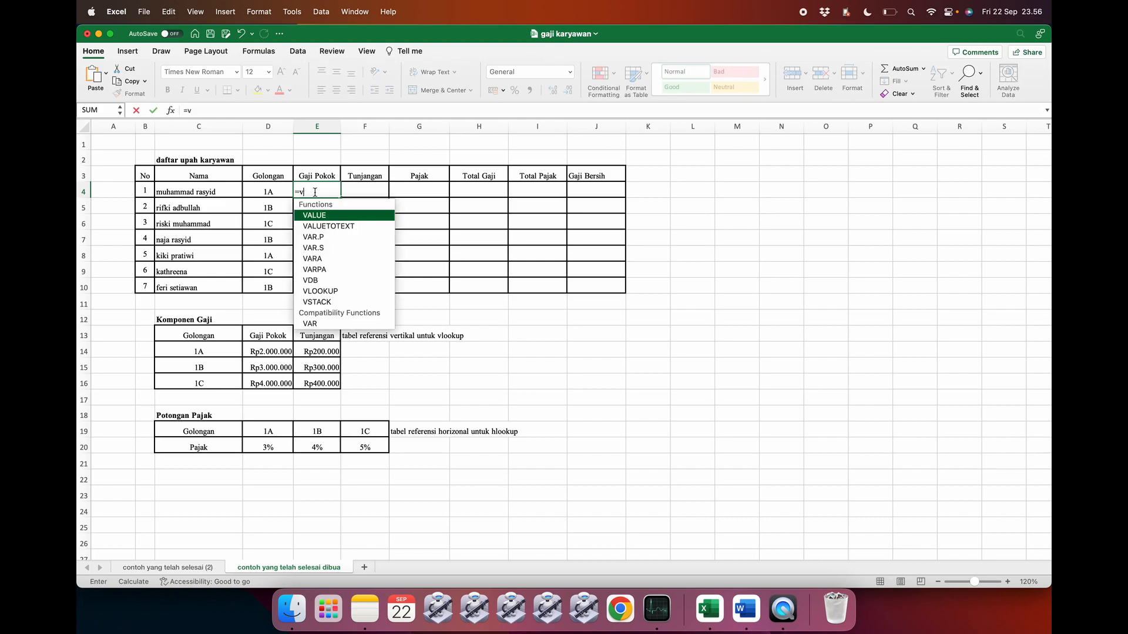
{"action": "type", "text": "lookup"}
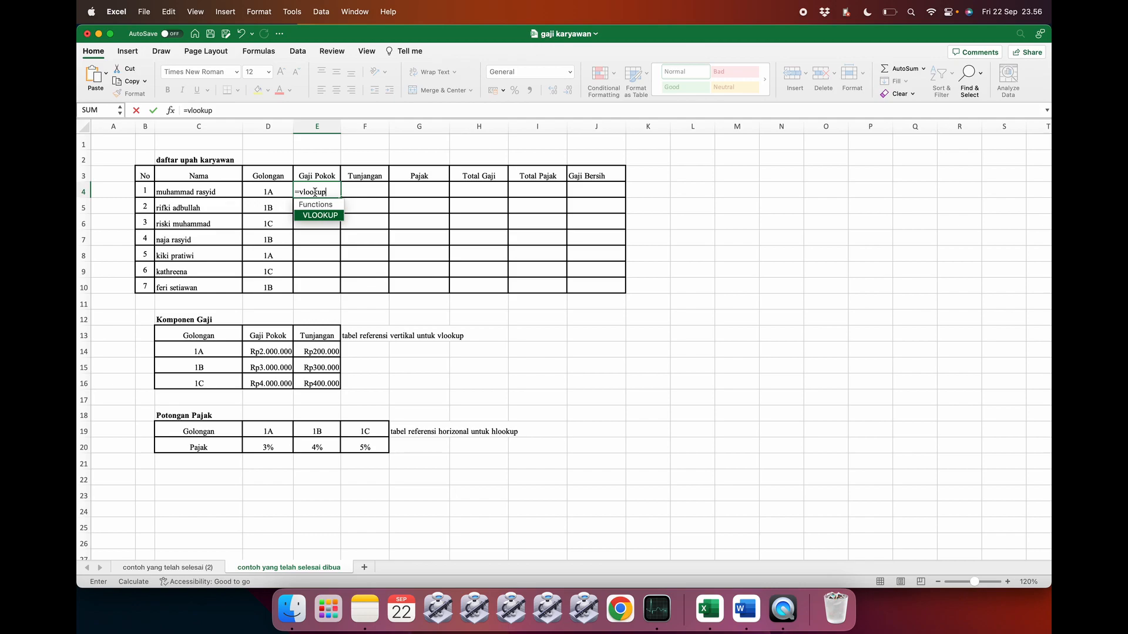
{"action": "type", "text": "("}
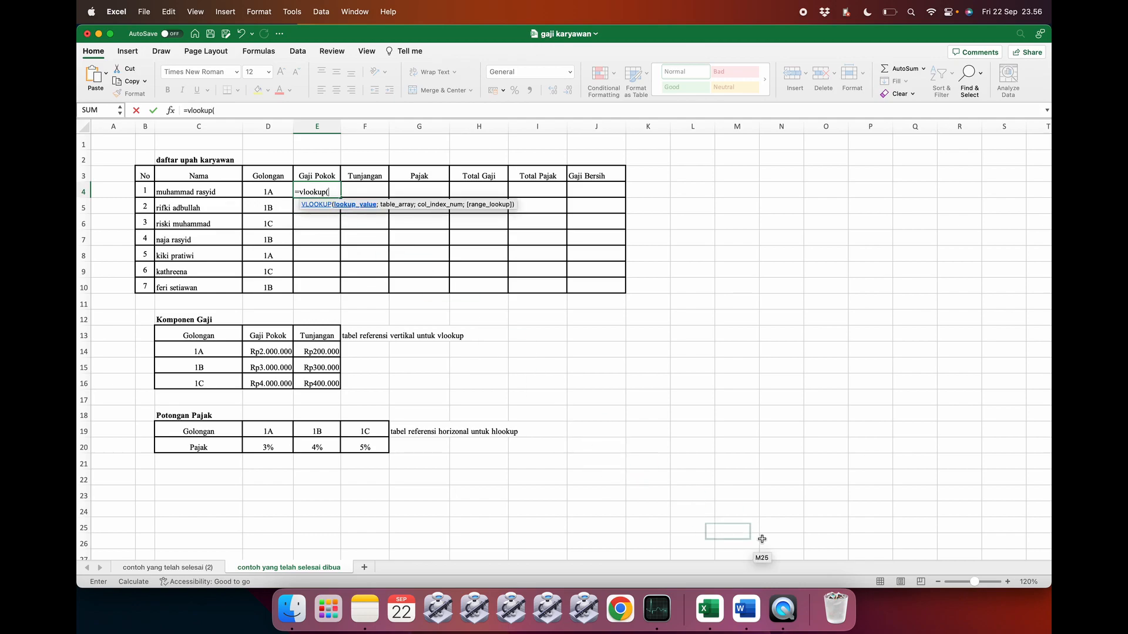
- Switch to the Word document "tutorial vlookup dan hlookup", review its sample VLOOKUP formulas, and return to the workbook
{"action": "left_click", "coordinate": [746, 609]}
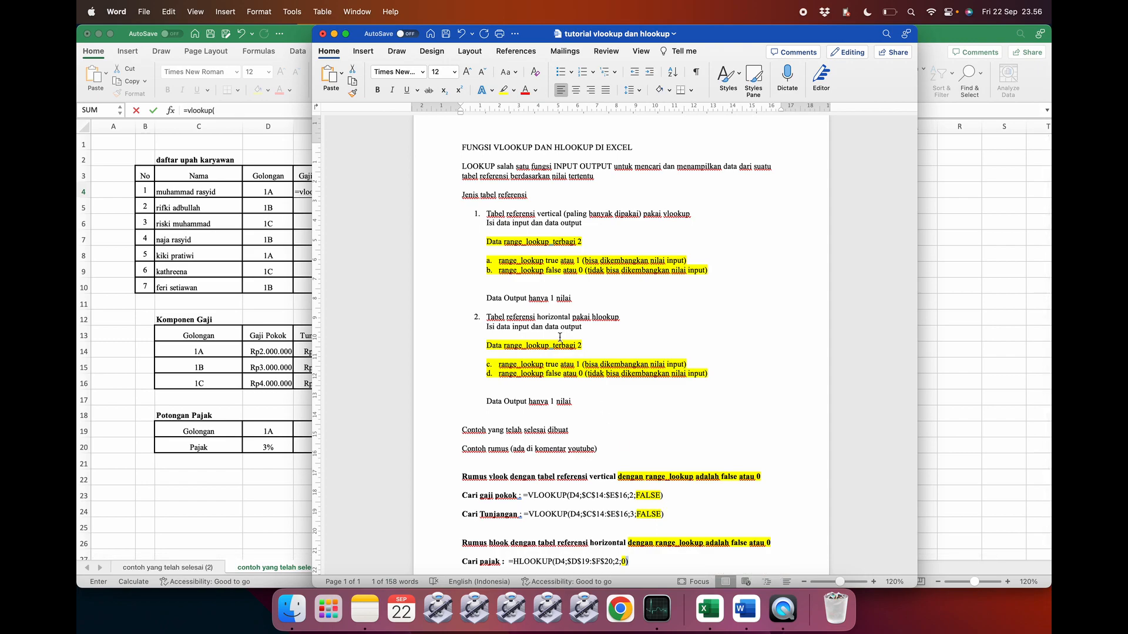
{"action": "scroll", "coordinate": [559, 363], "scroll_direction": "down", "scroll_amount": 3}
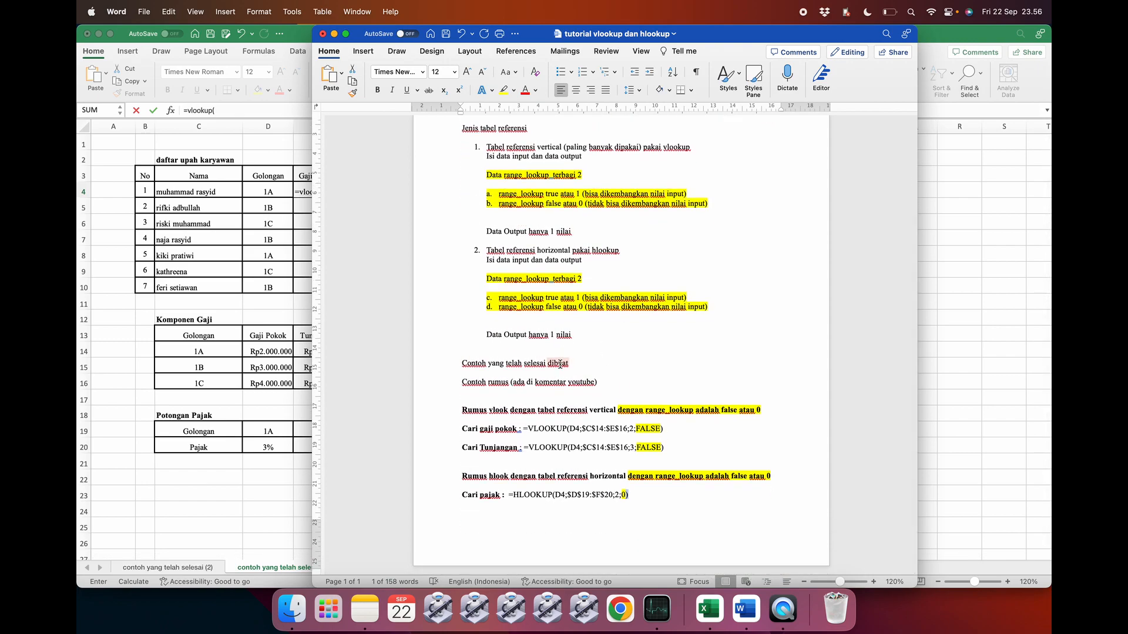
{"action": "scroll", "coordinate": [560, 364], "scroll_direction": "up", "scroll_amount": 1}
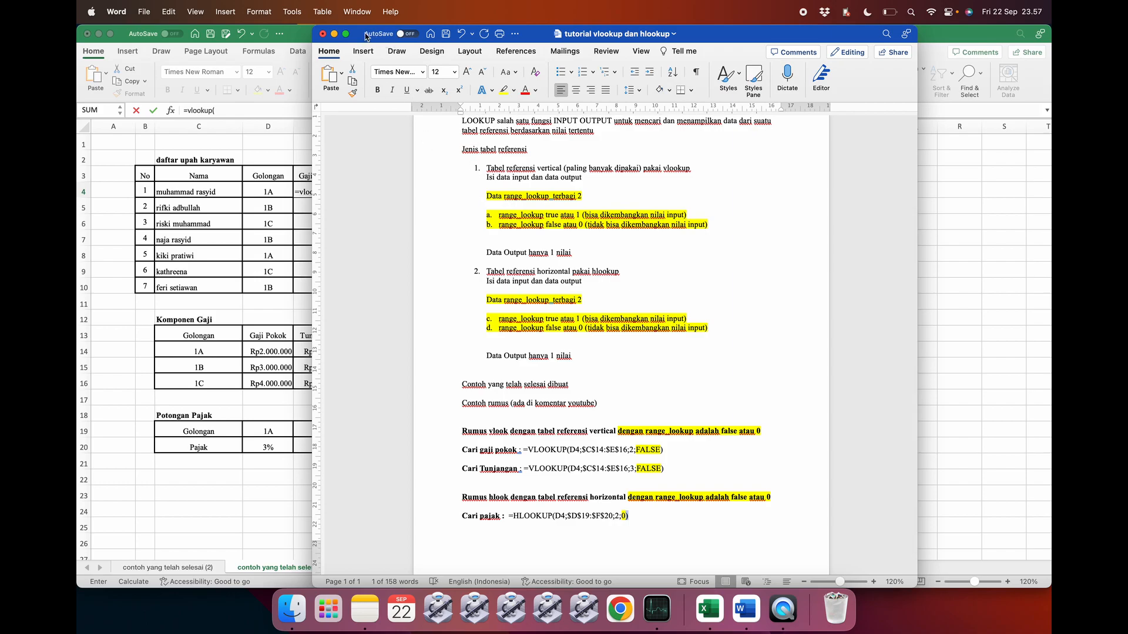
{"action": "left_click", "coordinate": [346, 33]}
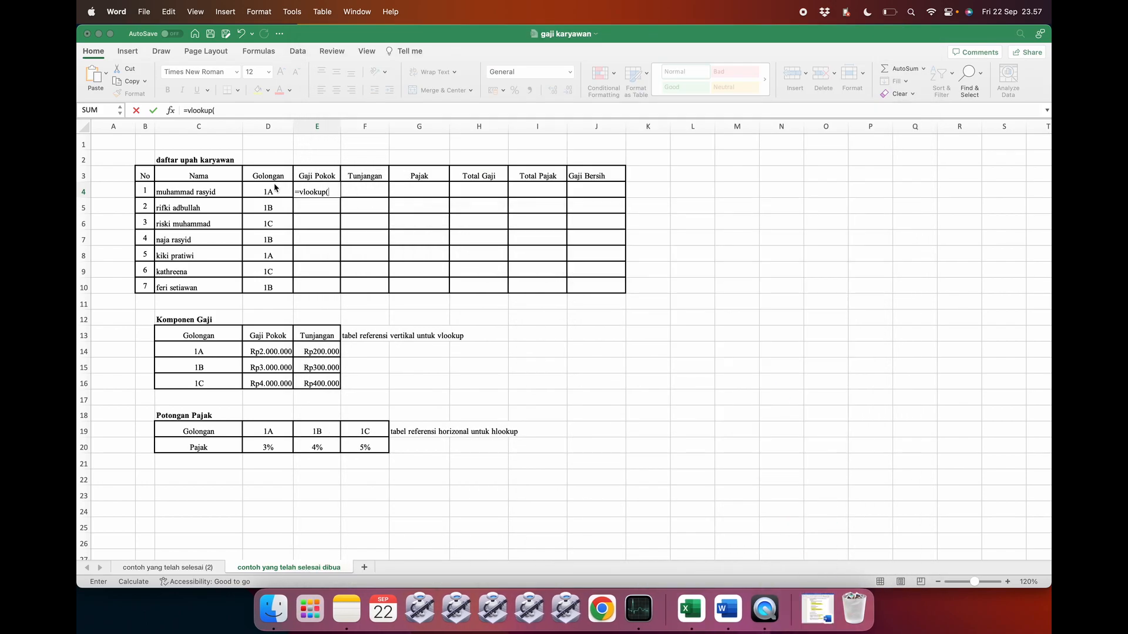
- Give the E4 VLOOKUP the lookup value D4 and the absolute table range $C$14:$E$16
{"action": "left_click", "coordinate": [279, 192]}
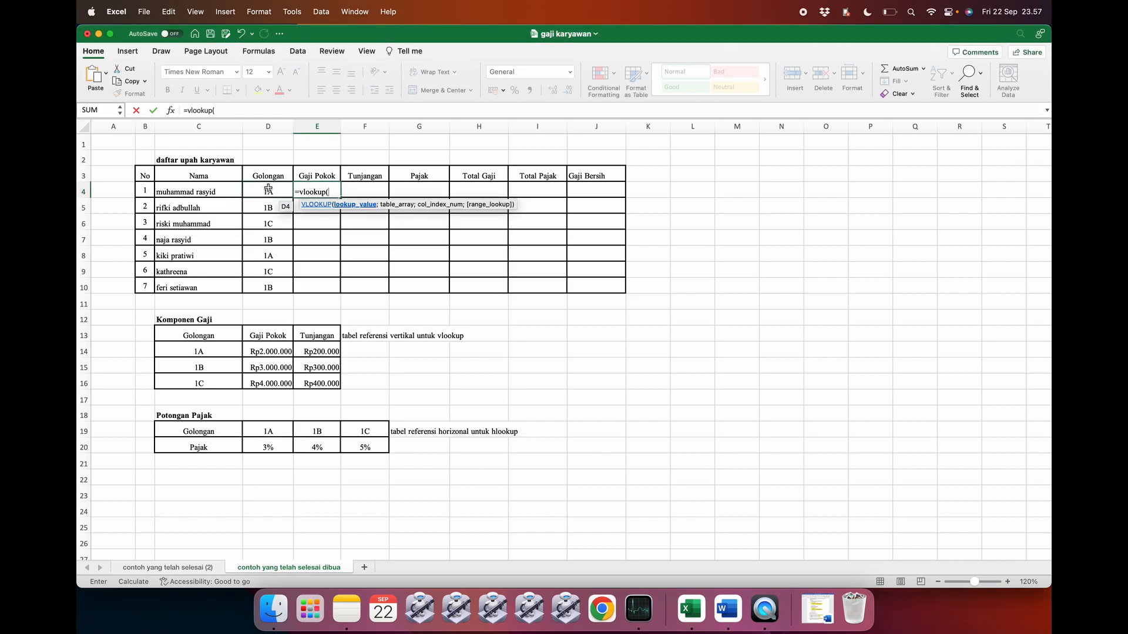
{"action": "left_click", "coordinate": [278, 190]}
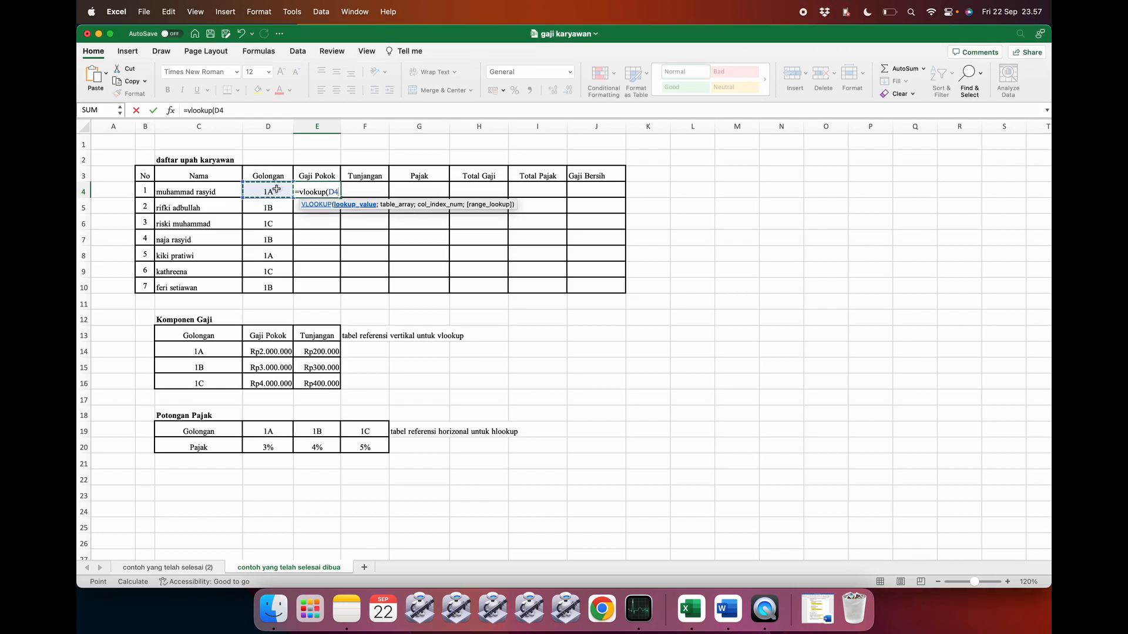
{"action": "type", "text": ";"}
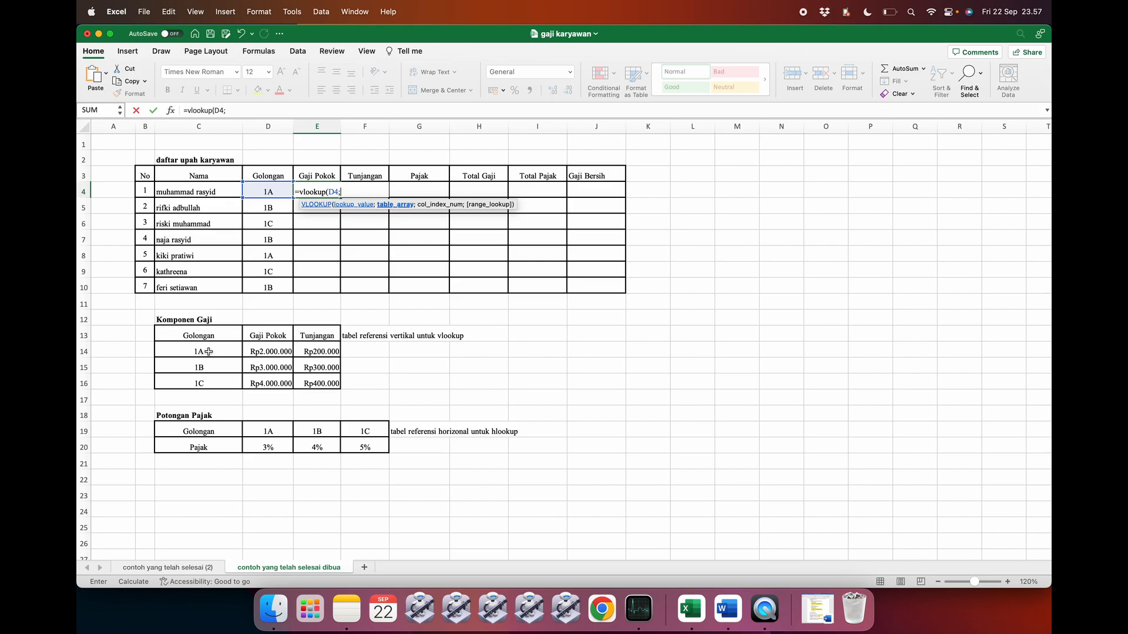
{"action": "left_click_drag", "start_coordinate": [209, 351], "coordinate": [312, 381]}
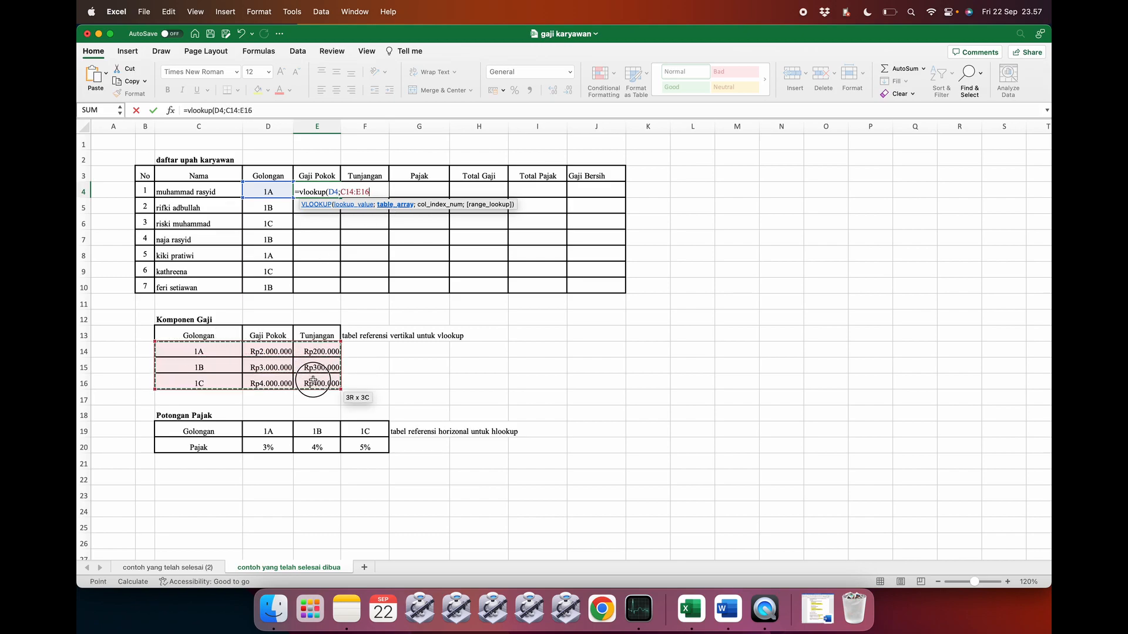
{"action": "left_click", "coordinate": [341, 189]}
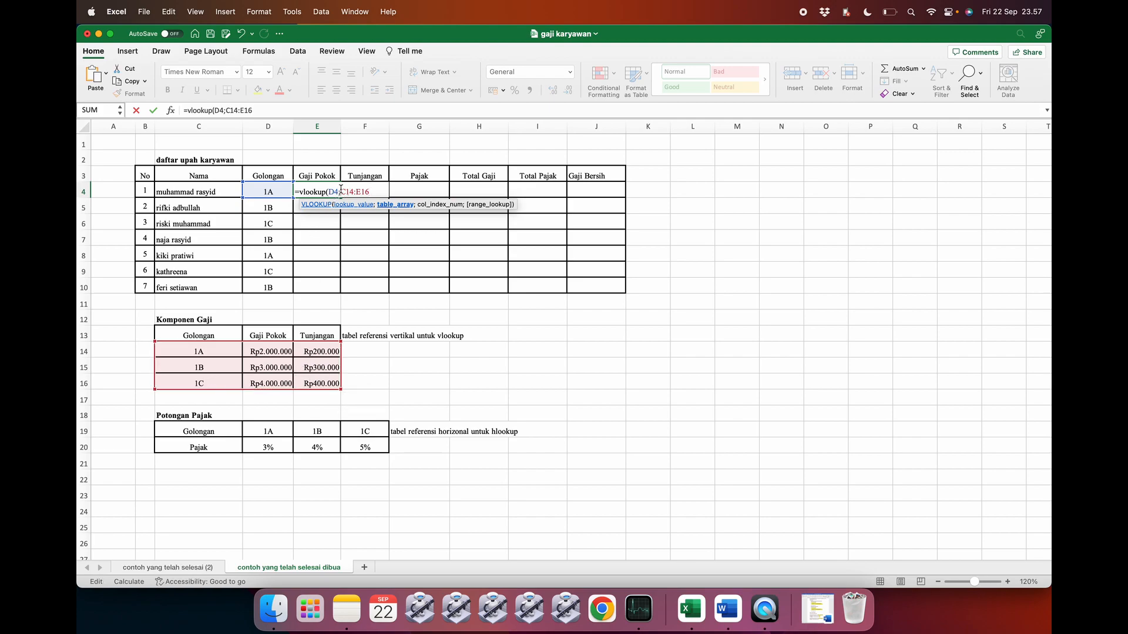
{"action": "type", "text": "$C$"}
{"action": "type", "text": "$"}
{"action": "type", "text": "$16;"}
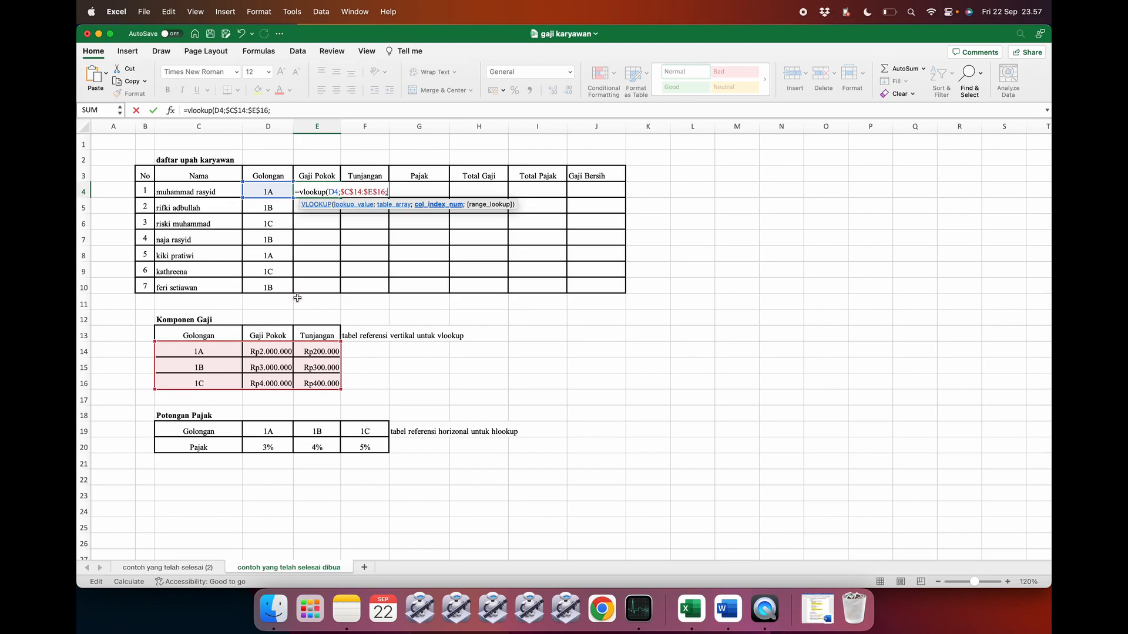
- Complete the E4 VLOOKUP with column index 2 and range_lookup FALSE, consulting the range_lookup notes in the Word document
{"action": "type", "text": "2;"}
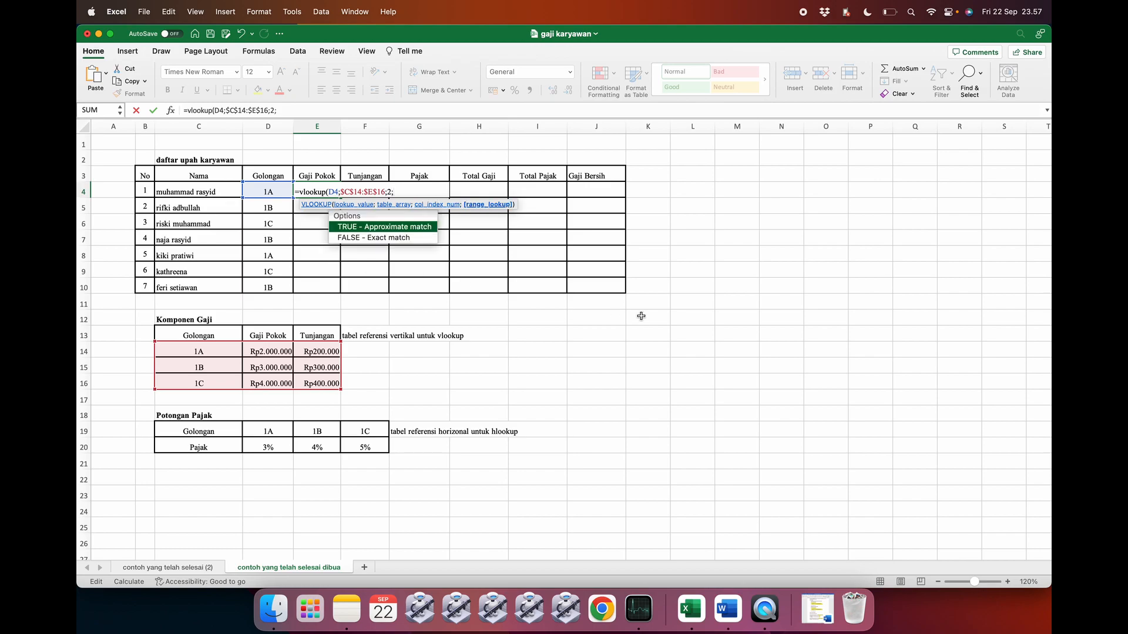
{"action": "key", "text": "Down"}
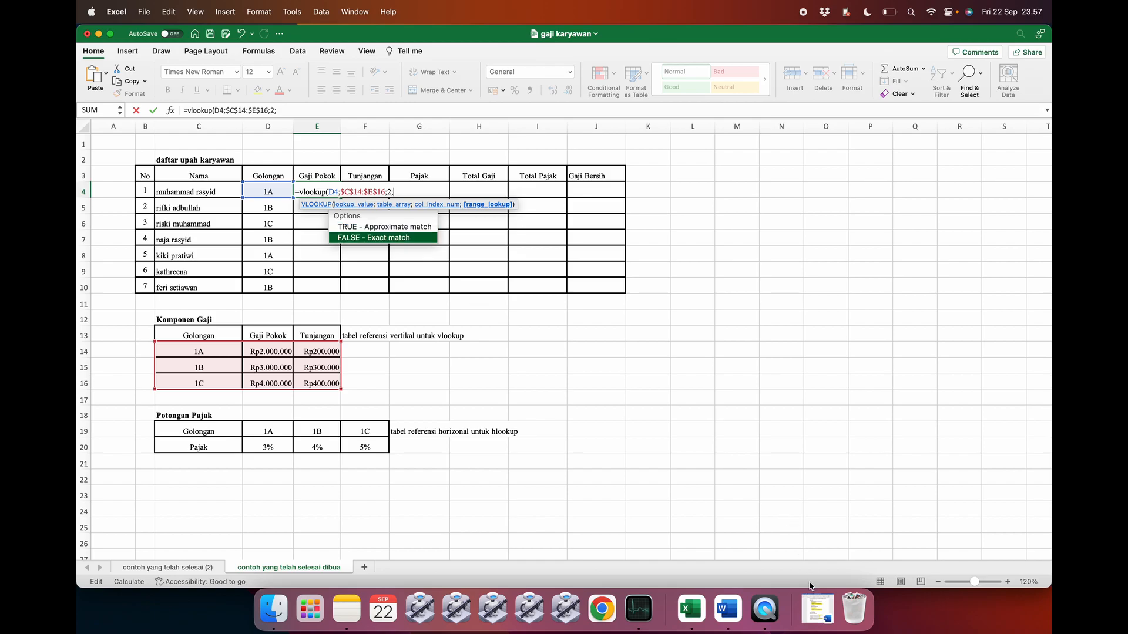
{"action": "left_click", "coordinate": [811, 621]}
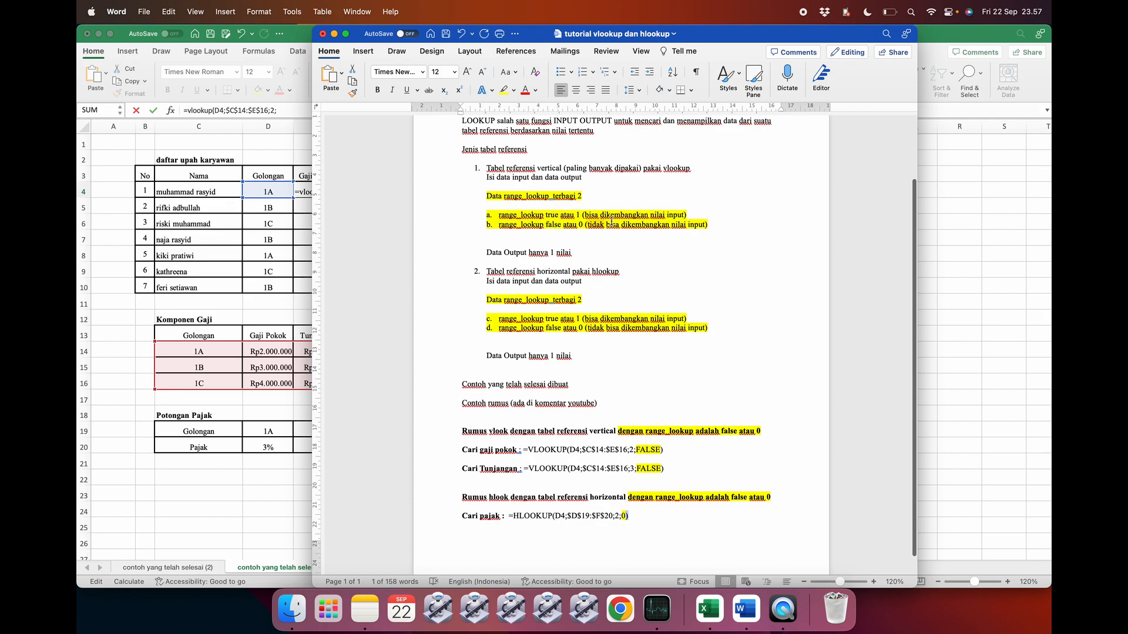
{"action": "left_click", "coordinate": [333, 34]}
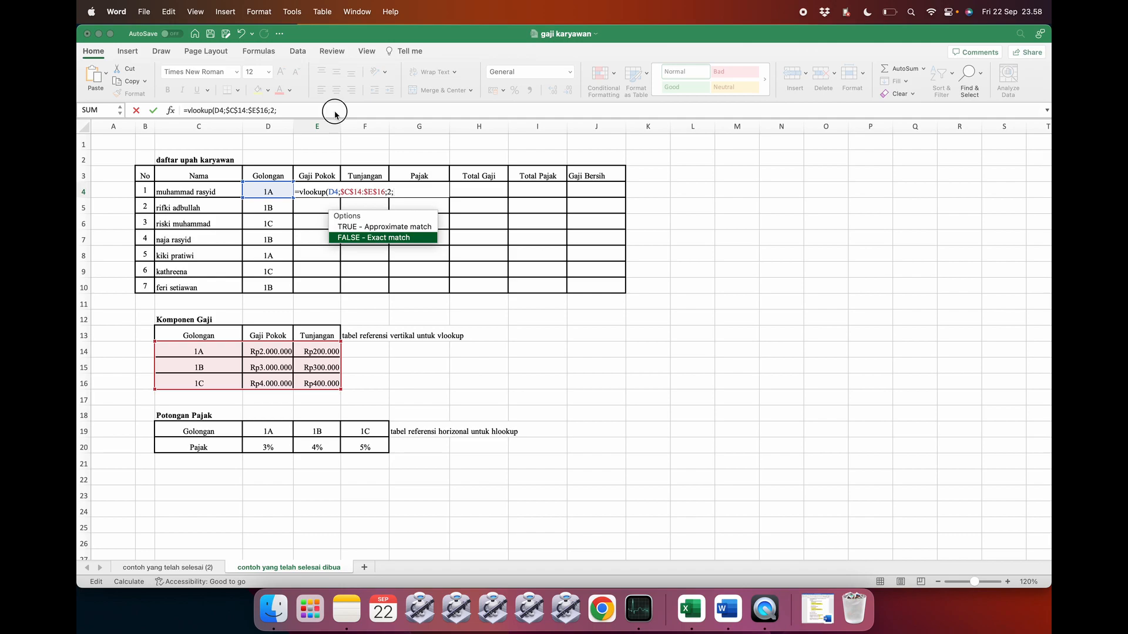
{"action": "left_click", "coordinate": [321, 110]}
{"action": "type", "text": "0"}
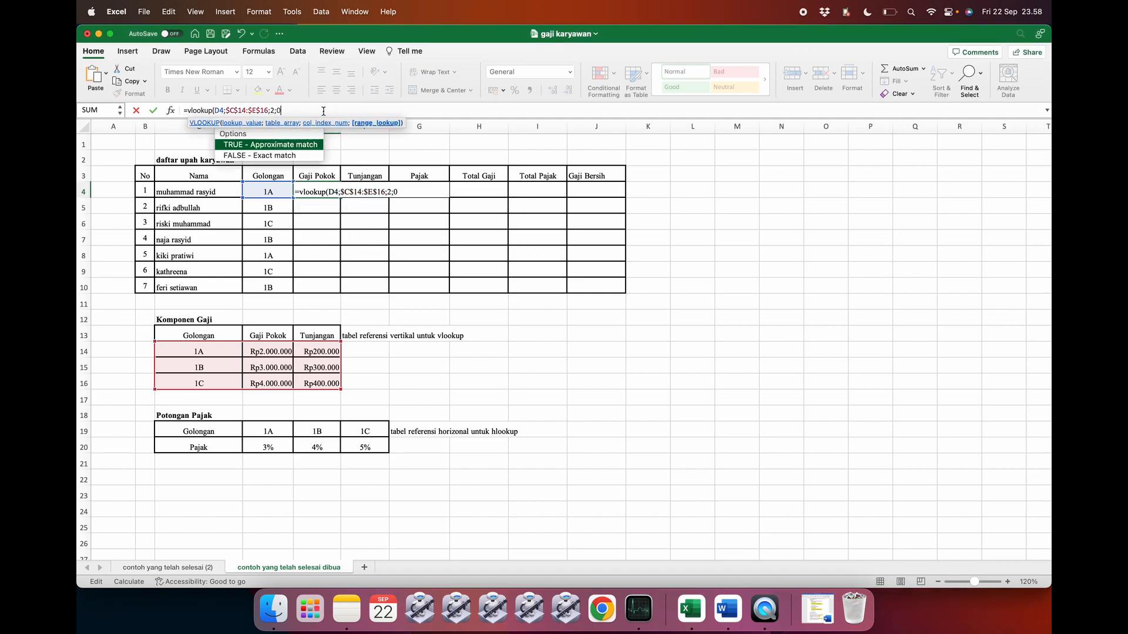
{"action": "key", "text": "BackSpace"}
{"action": "type", "text": "false)"}
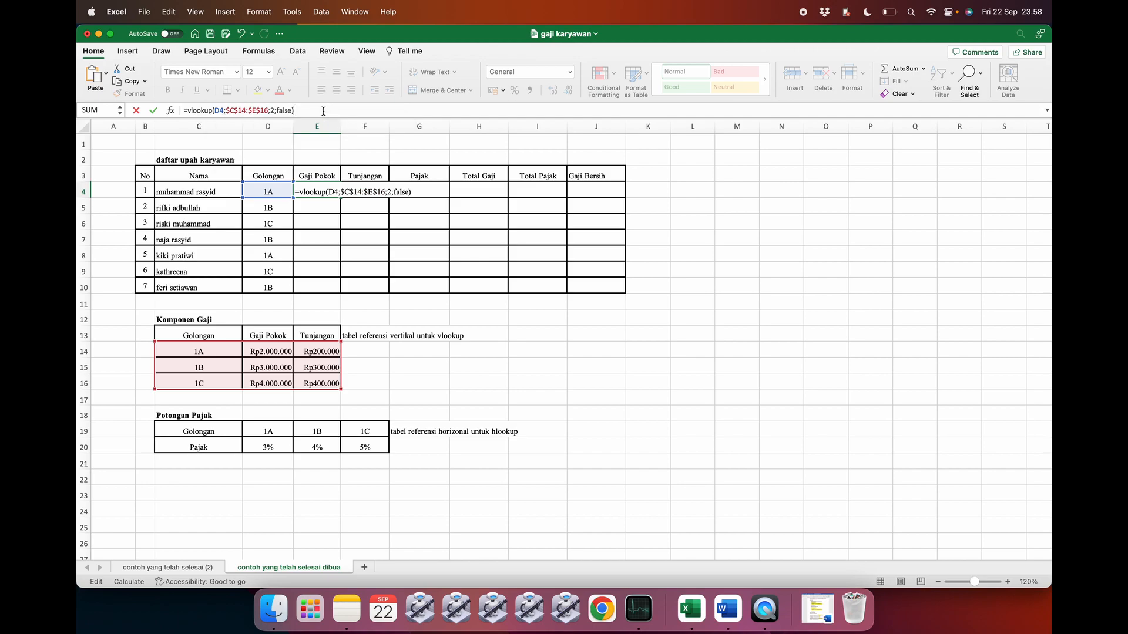
{"action": "key", "text": "Return"}
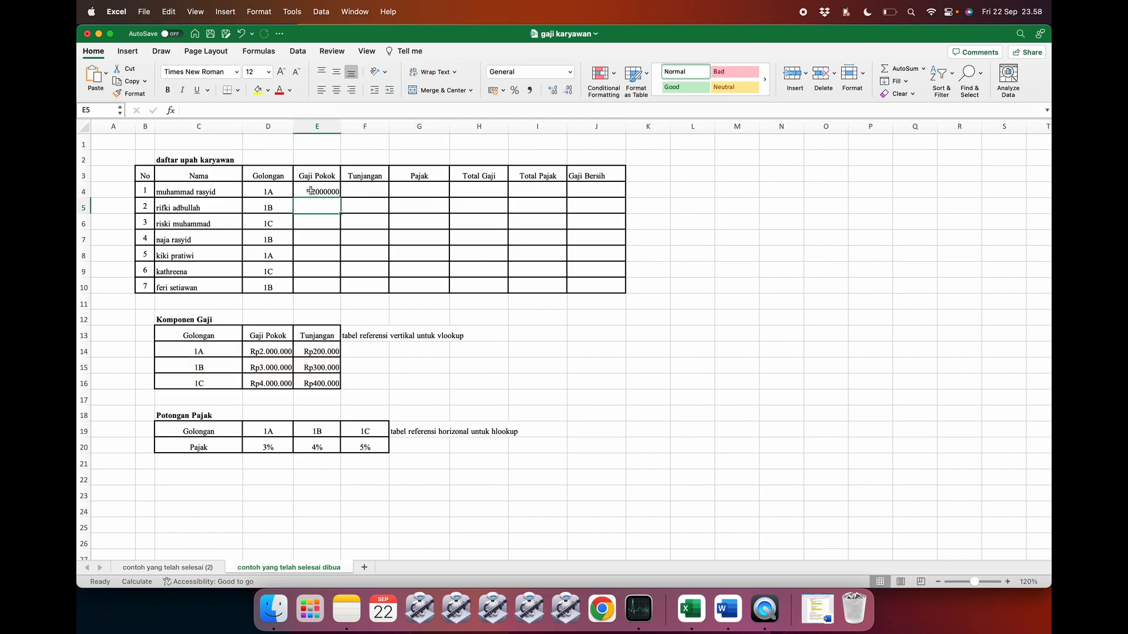
- Fill the Gaji Pokok formula from E4 down through E10 for all employees
{"action": "left_click", "coordinate": [308, 194]}
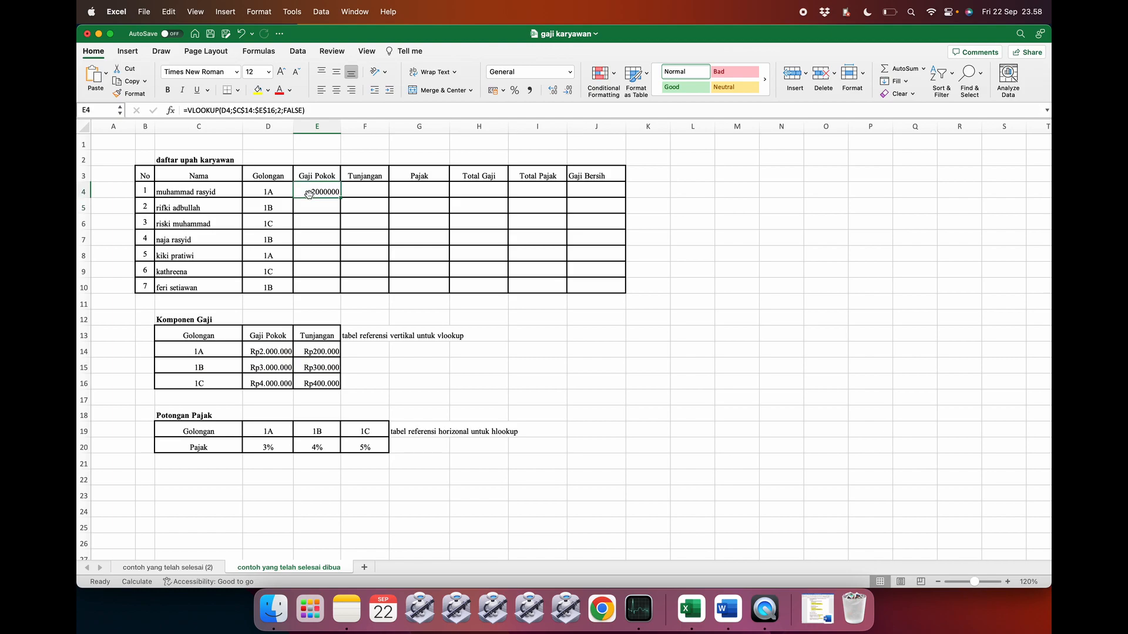
{"action": "double_click", "coordinate": [340, 198]}
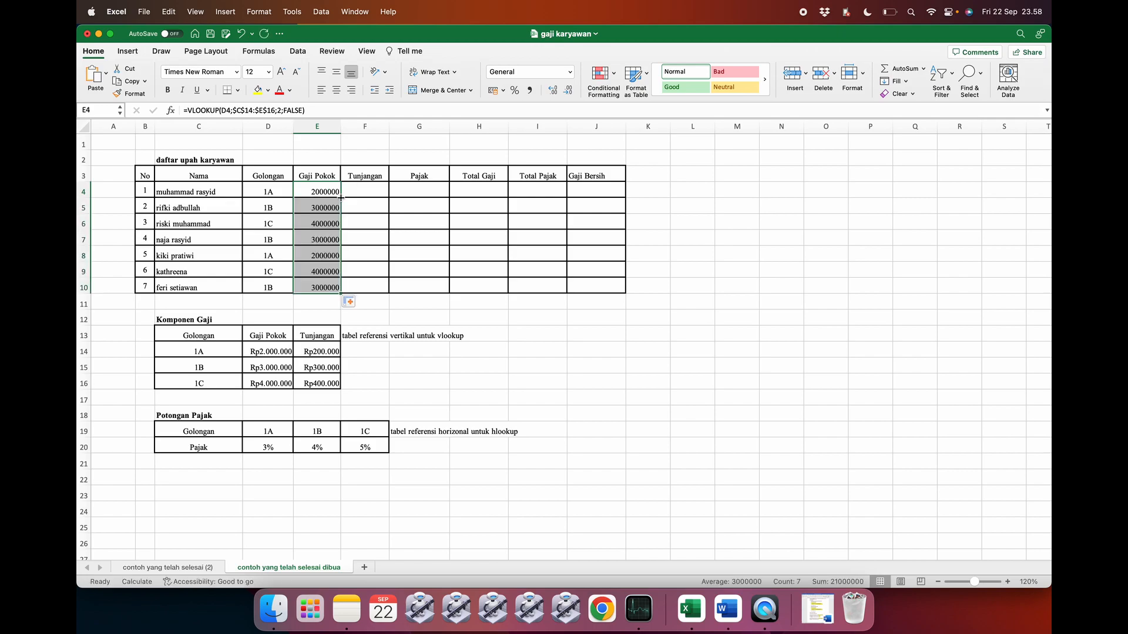
{"action": "left_click", "coordinate": [363, 264]}
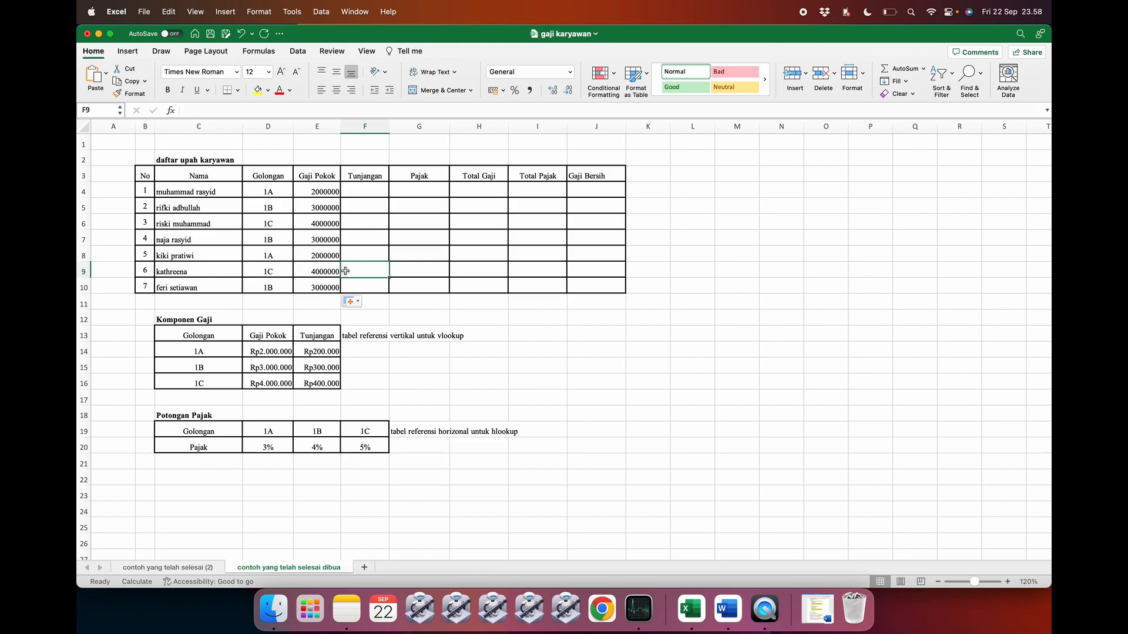
- Start a VLOOKUP formula in the first Tunjangan cell, F4, with D4 as the lookup value
{"action": "left_click", "coordinate": [363, 189]}
{"action": "type", "text": "="}
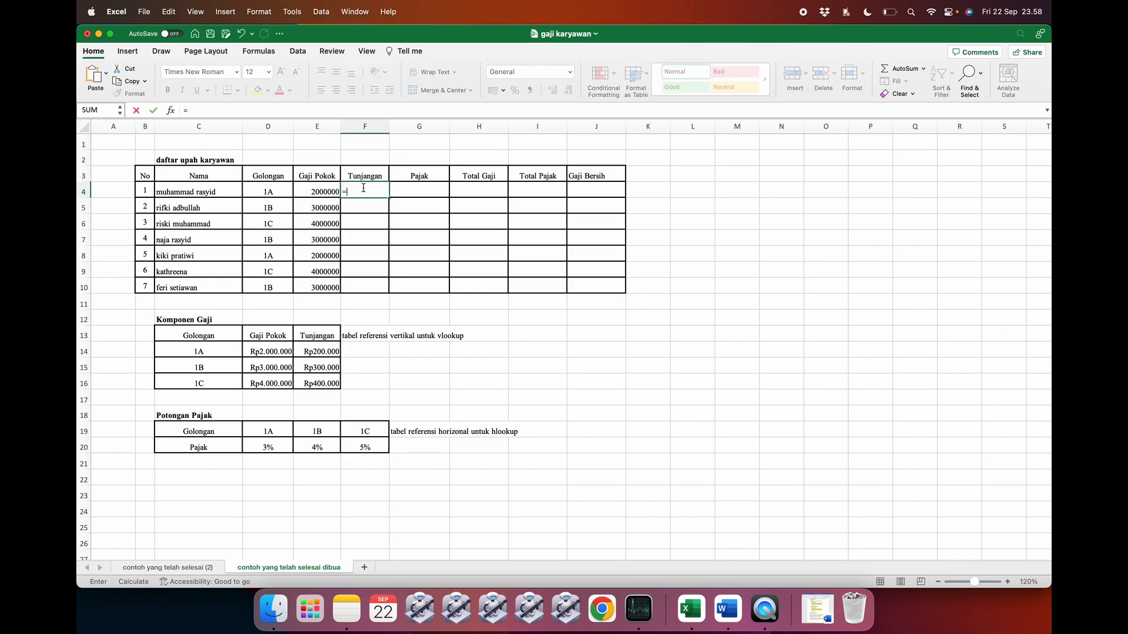
{"action": "type", "text": "vlookup"}
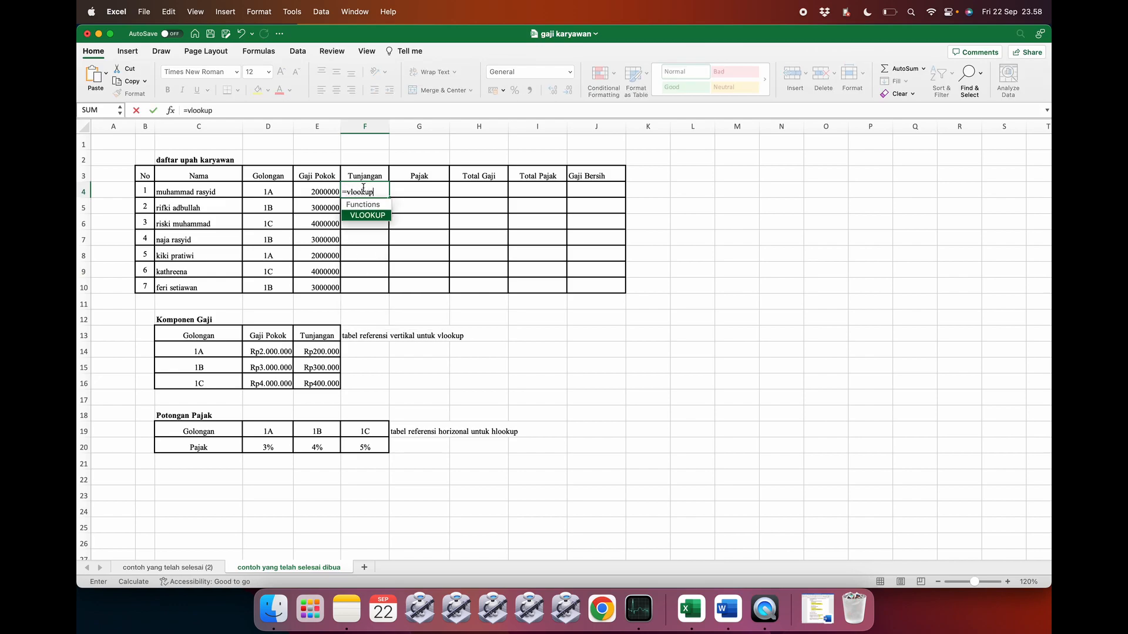
{"action": "type", "text": "("}
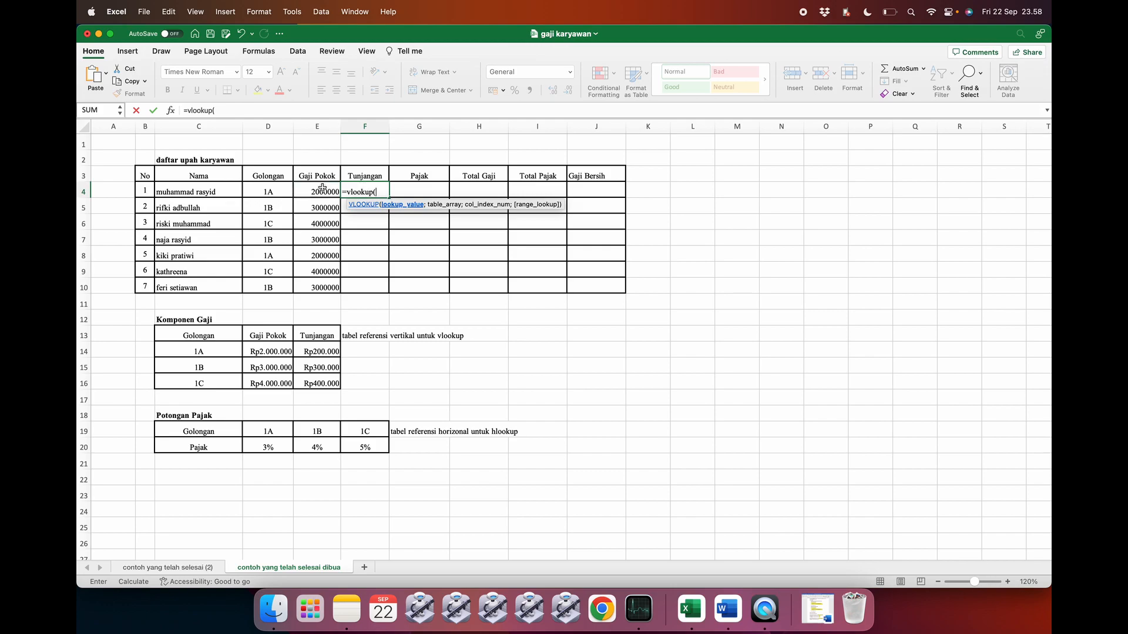
{"action": "left_click", "coordinate": [277, 189]}
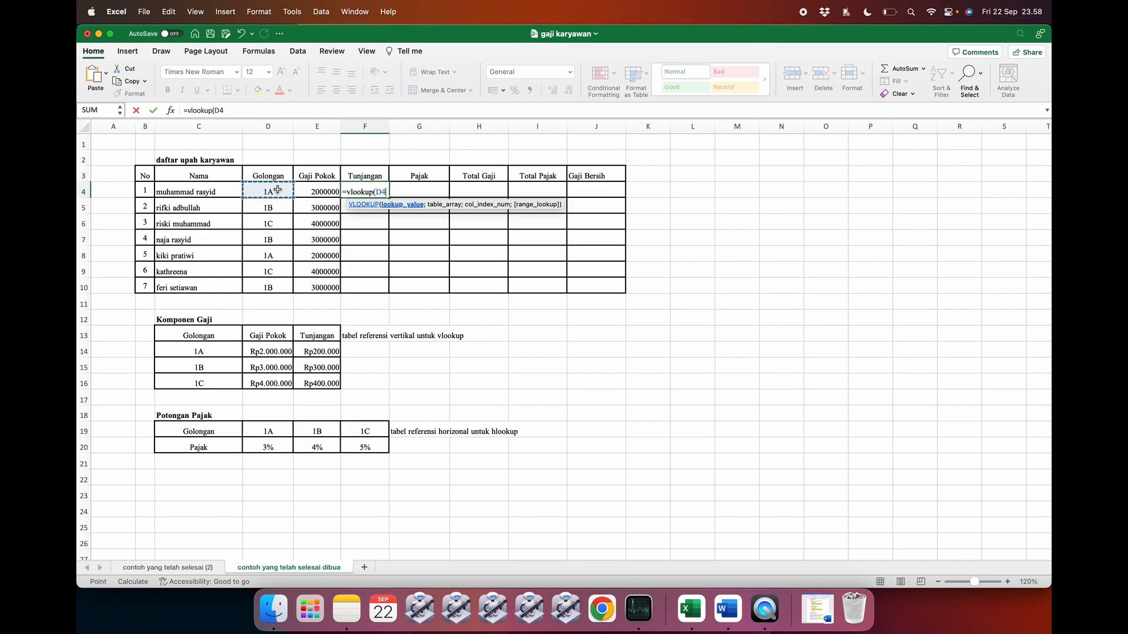
{"action": "type", "text": ";"}
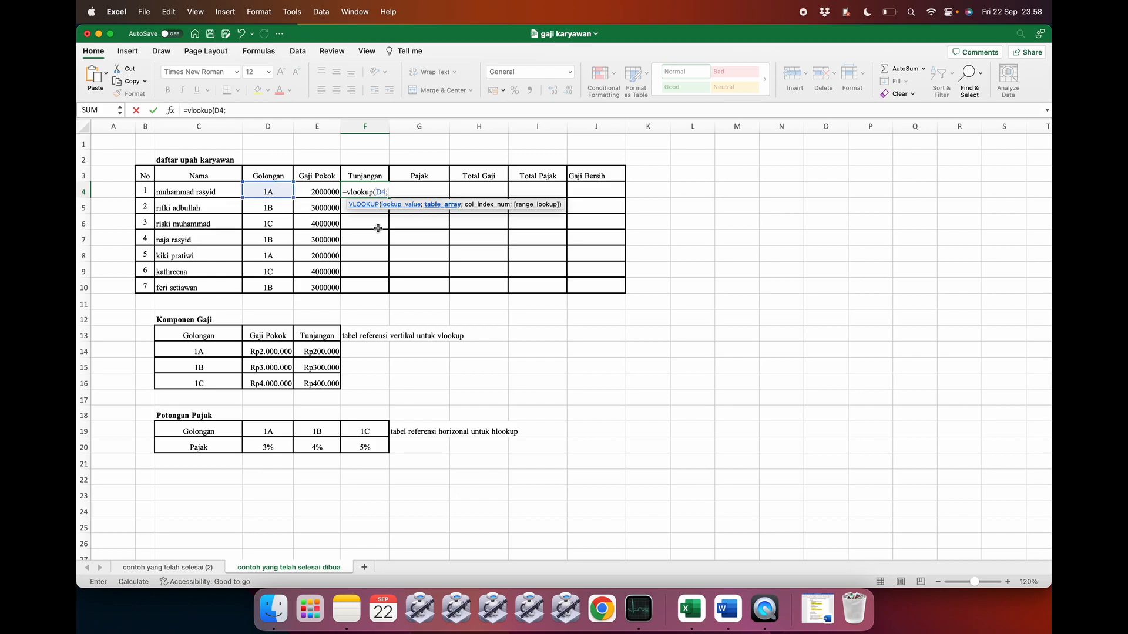
- Give the F4 VLOOKUP the Komponen Gaji table as the absolute range $C$14:$E$16
{"action": "left_click_drag", "start_coordinate": [202, 351], "coordinate": [318, 368]}
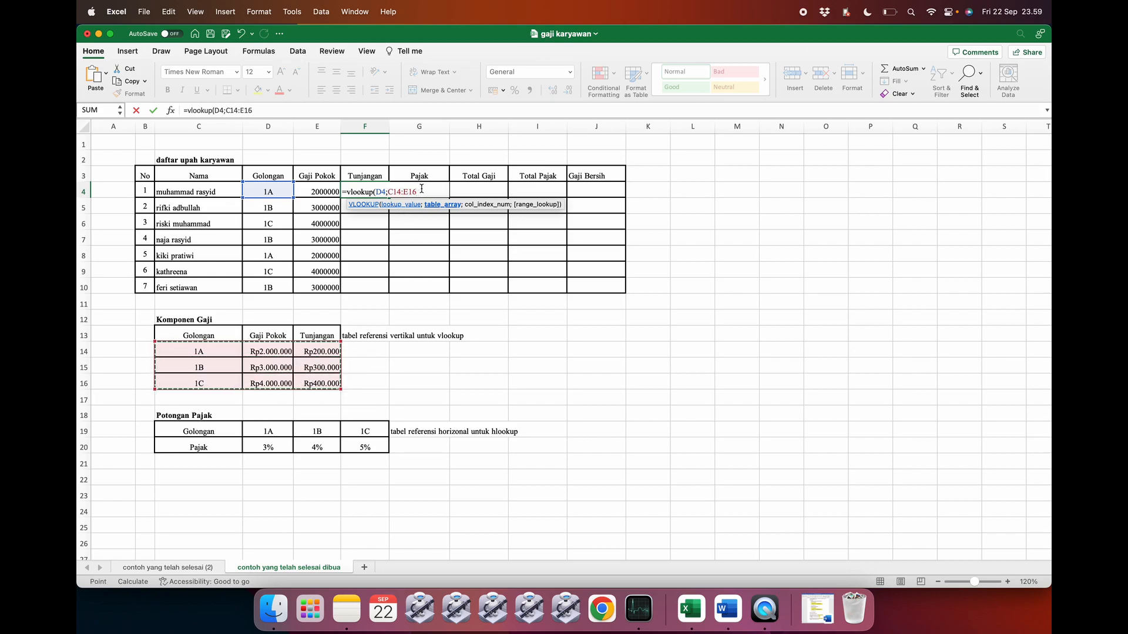
{"action": "left_click", "coordinate": [389, 192]}
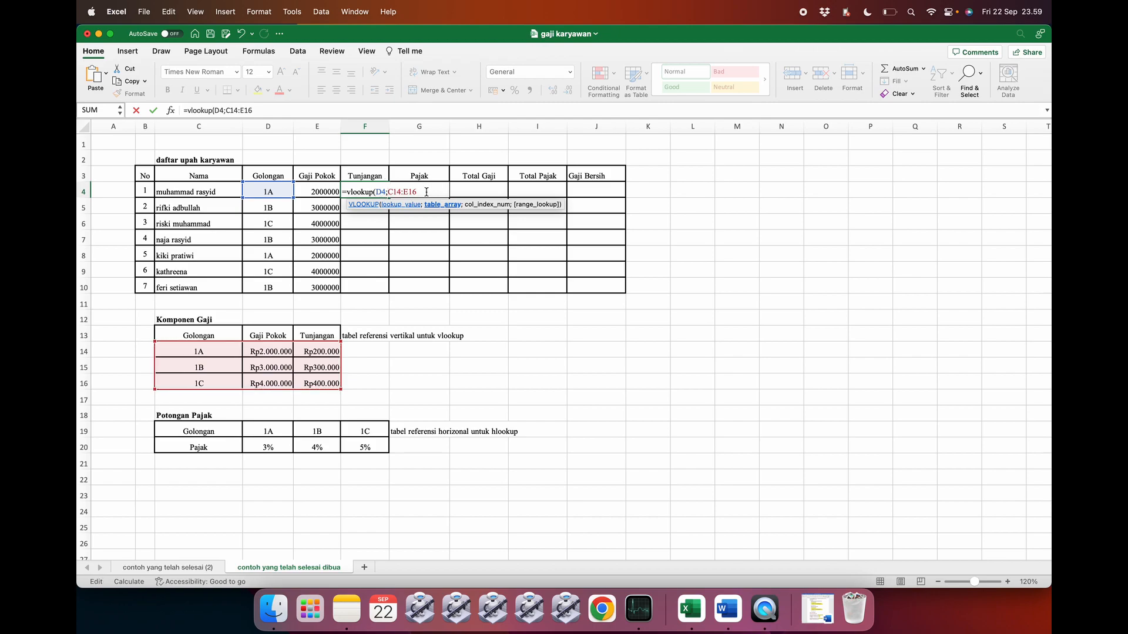
{"action": "type", "text": "$C$"}
{"action": "type", "text": "$"}
{"action": "type", "text": "$16;"}
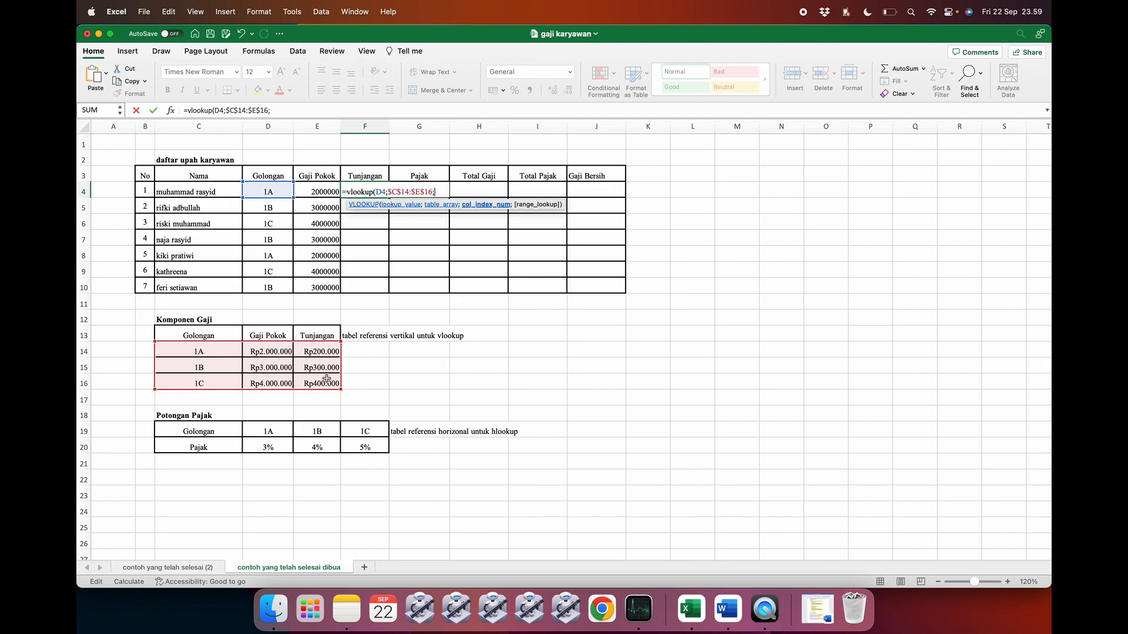
- Complete the F4 VLOOKUP with column index 3 and range_lookup FALSE
{"action": "type", "text": "3;"}
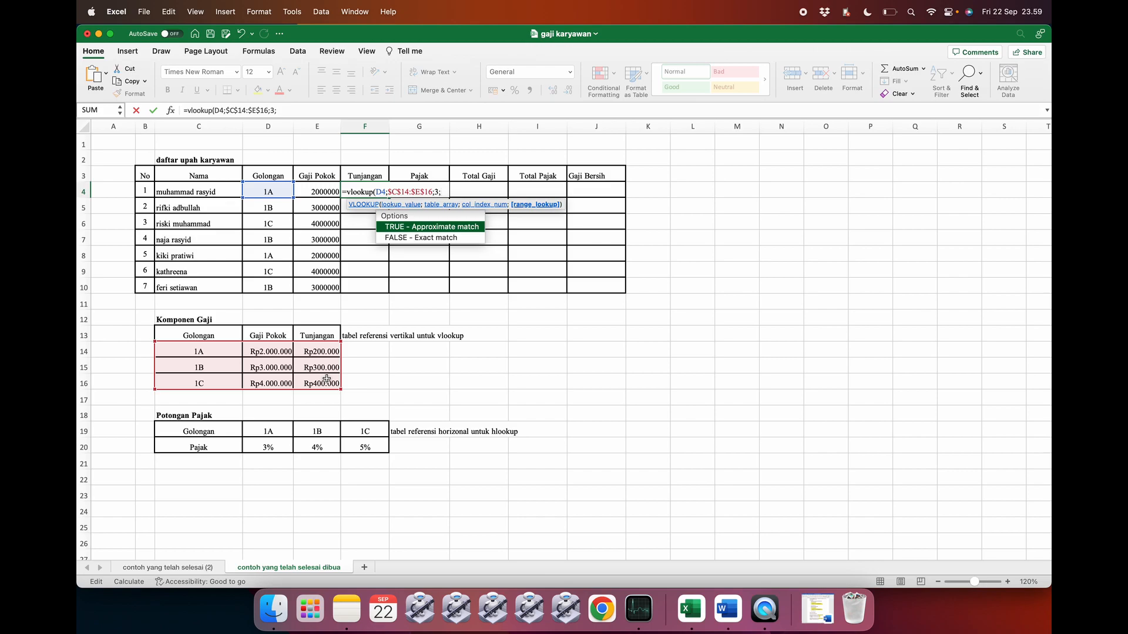
{"action": "type", "text": "false"}
{"action": "type", "text": ")"}
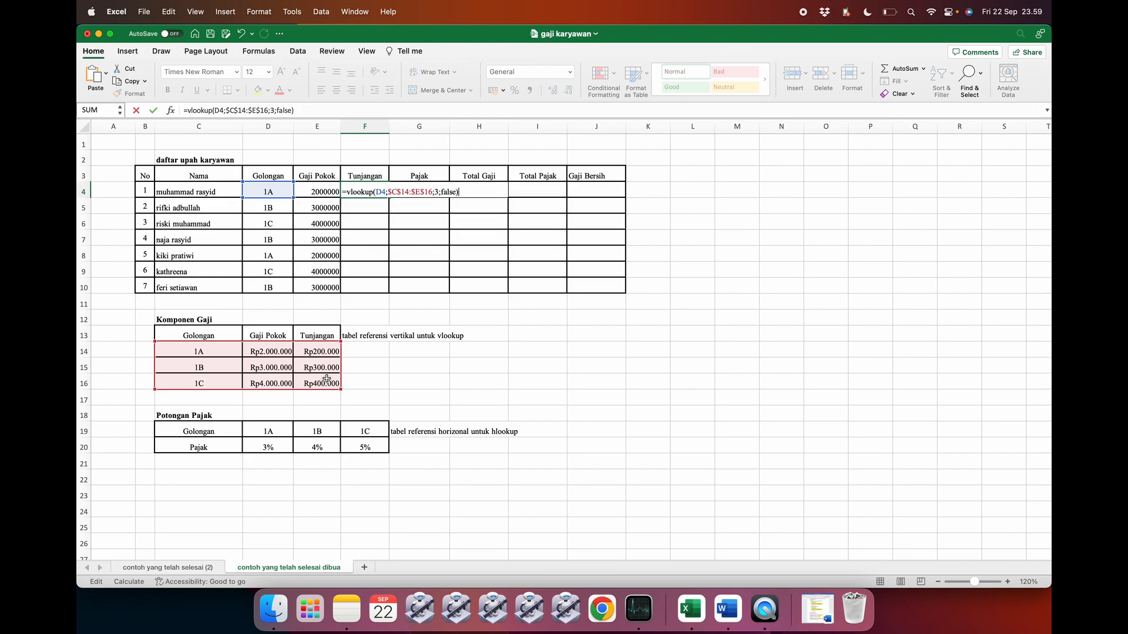
{"action": "key", "text": "Return"}
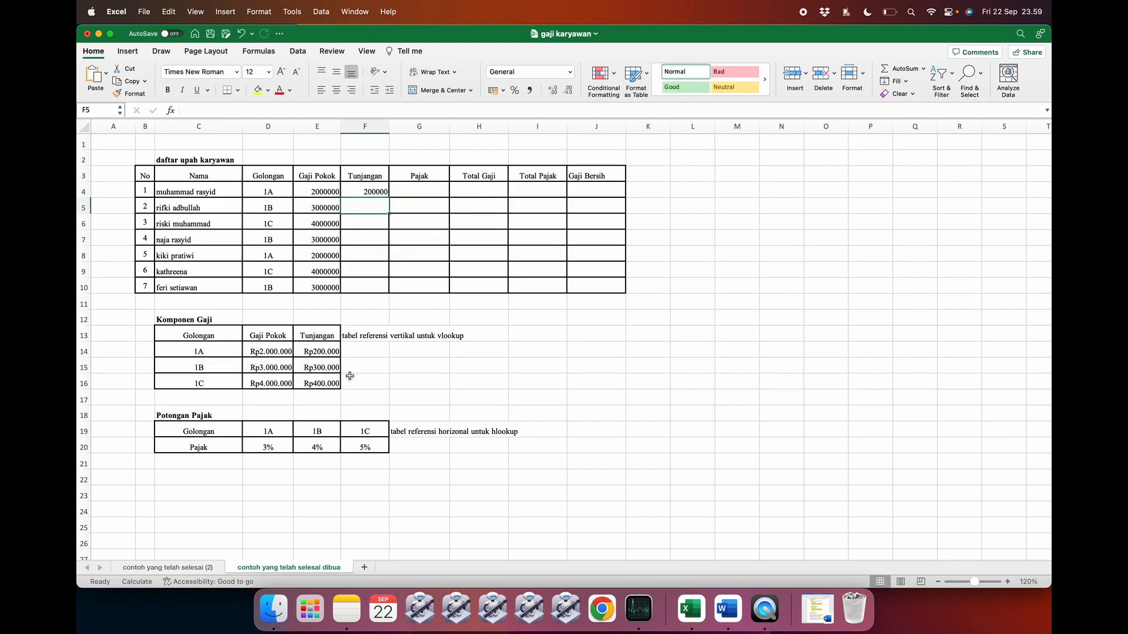
- Fill the Tunjangan formula from F4 down through F10 for all employees
{"action": "left_click", "coordinate": [360, 193]}
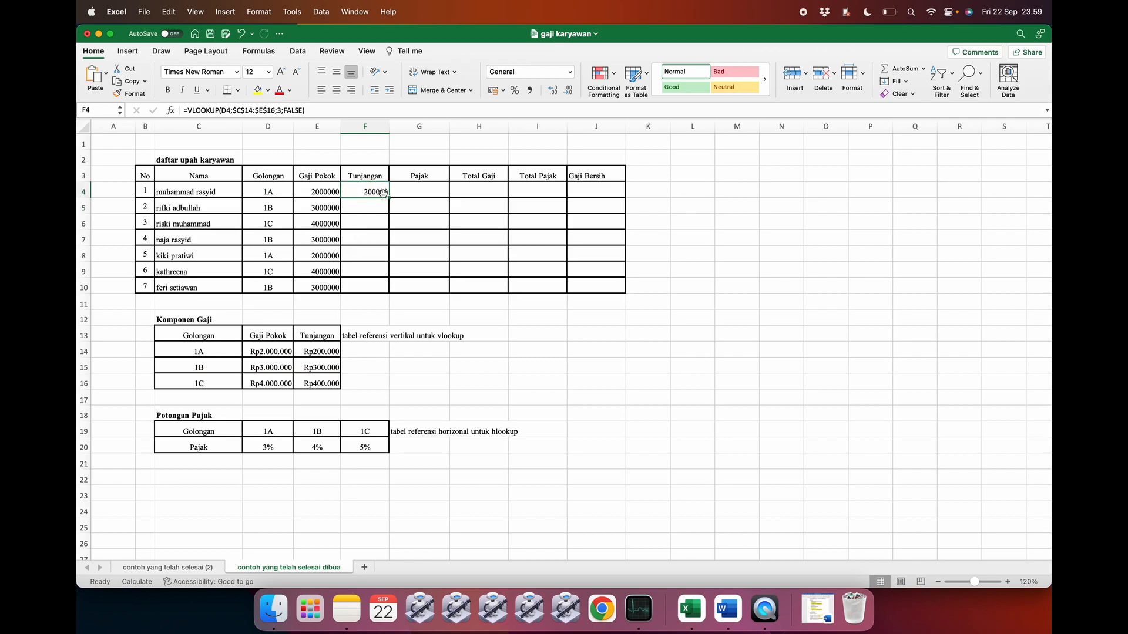
{"action": "left_click_drag", "start_coordinate": [387, 200], "coordinate": [383, 289]}
{"action": "left_click", "coordinate": [445, 272]}
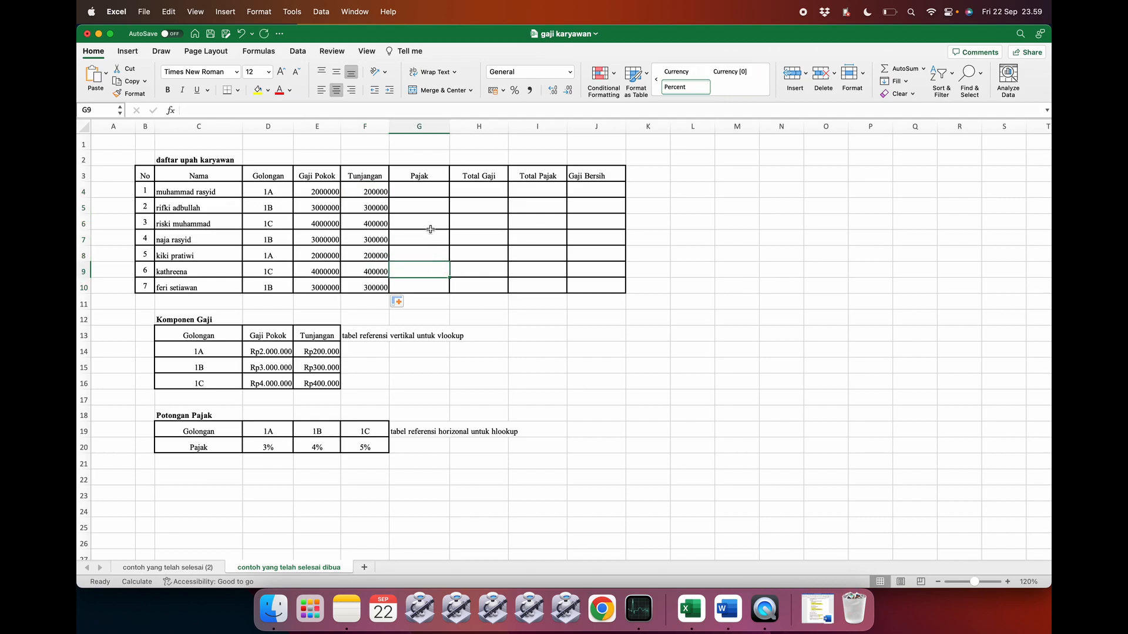
- Start an HLOOKUP formula in the first Pajak cell, G4, with D4 as the lookup value
{"action": "left_click", "coordinate": [421, 189]}
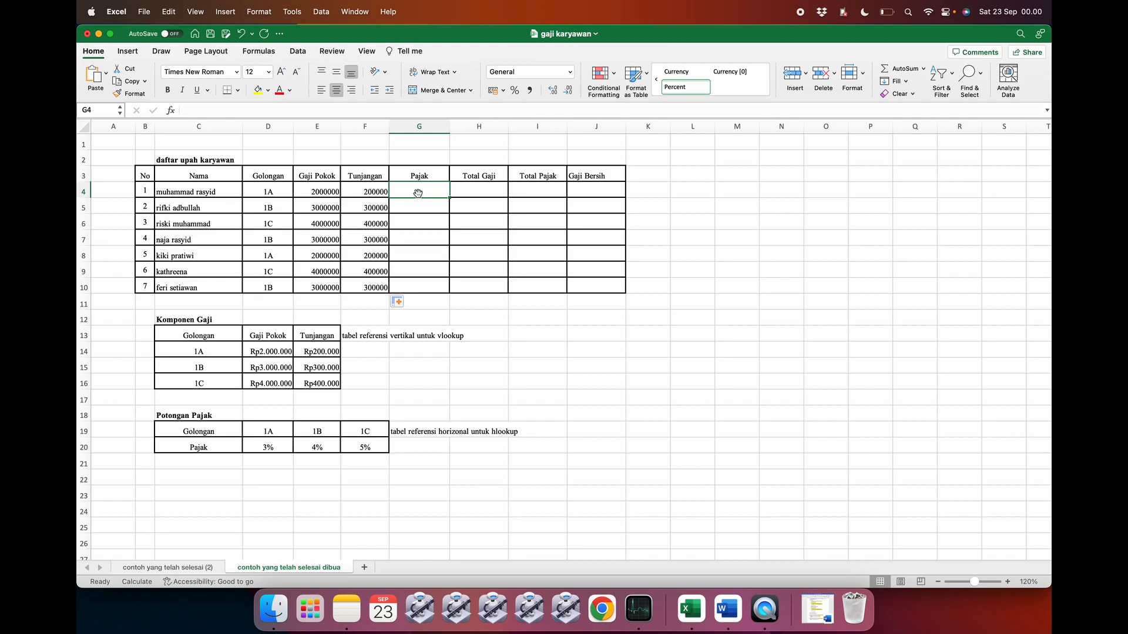
{"action": "type", "text": "="}
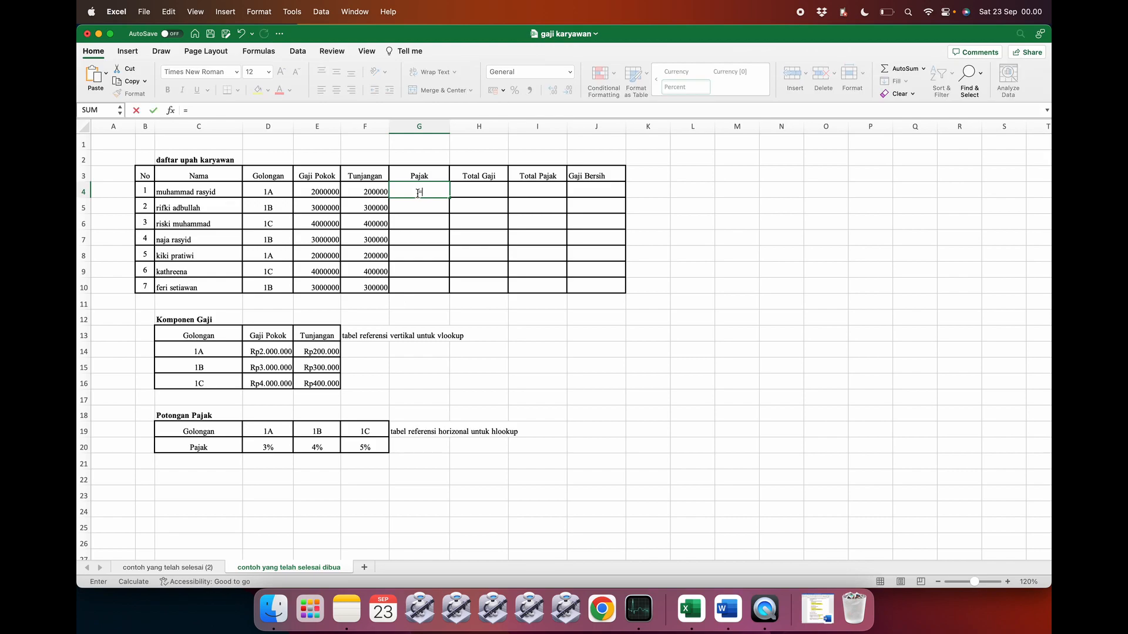
{"action": "type", "text": "hlook"}
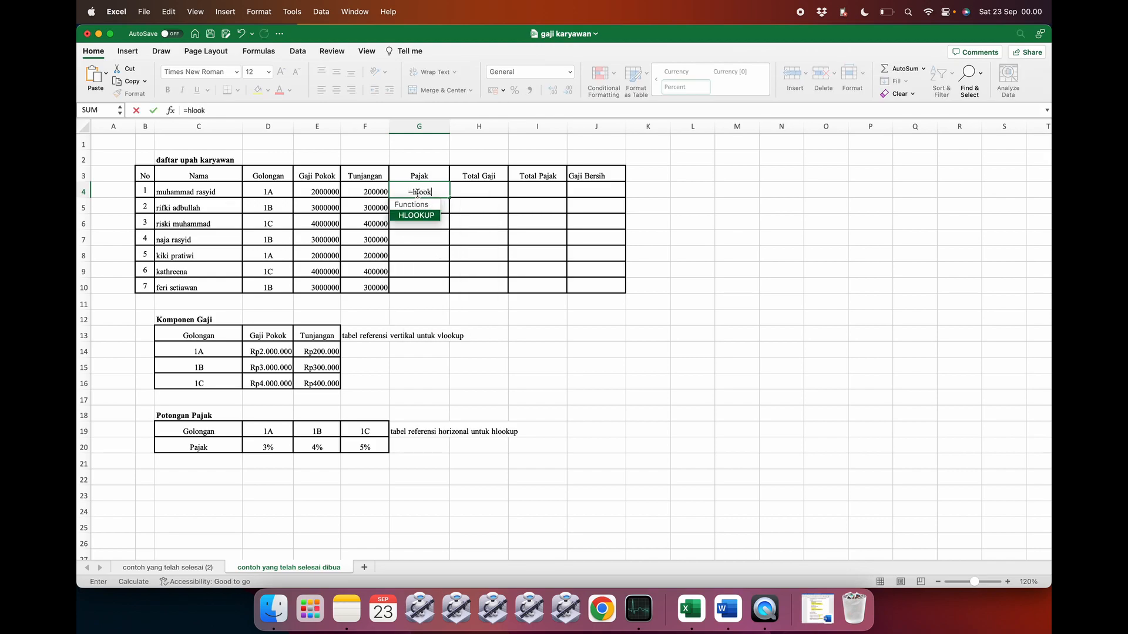
{"action": "type", "text": "up("}
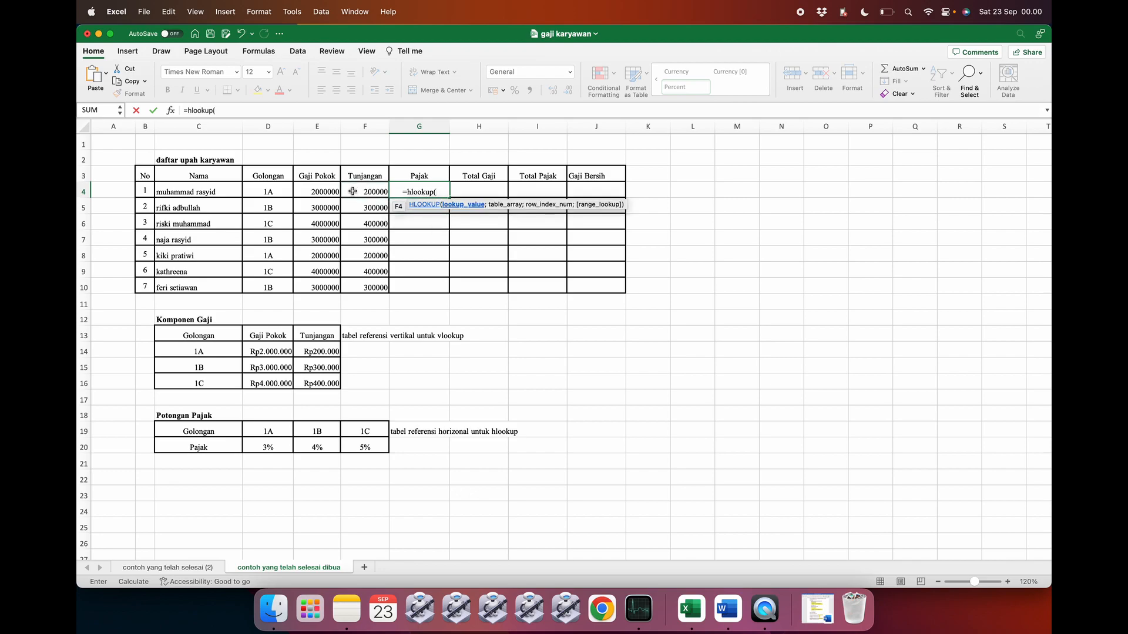
{"action": "left_click", "coordinate": [276, 188]}
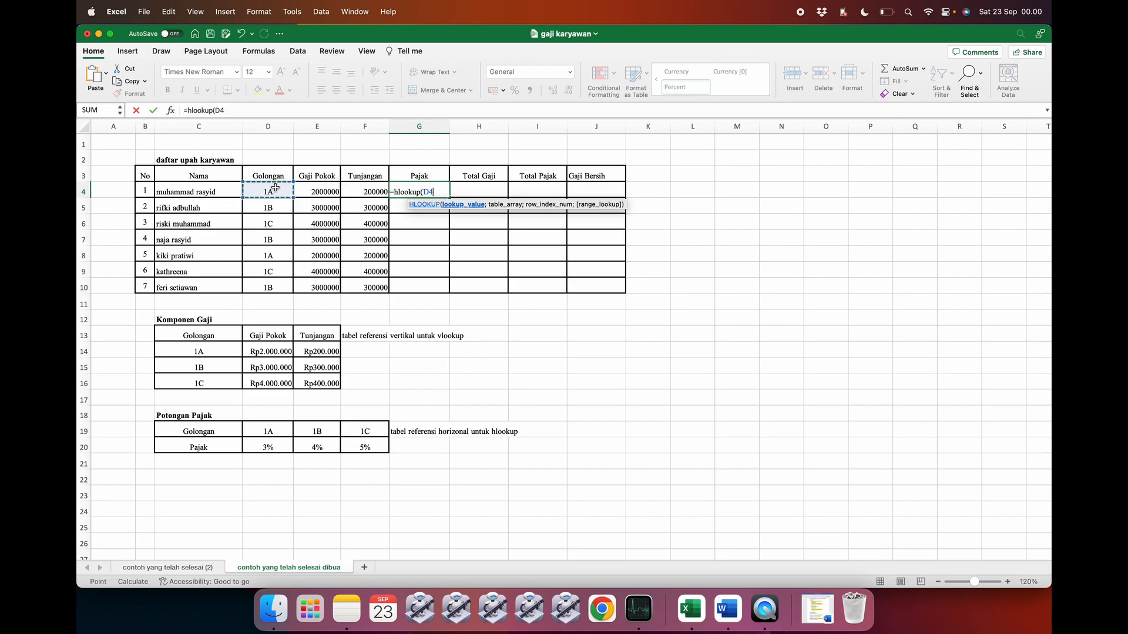
{"action": "type", "text": ";"}
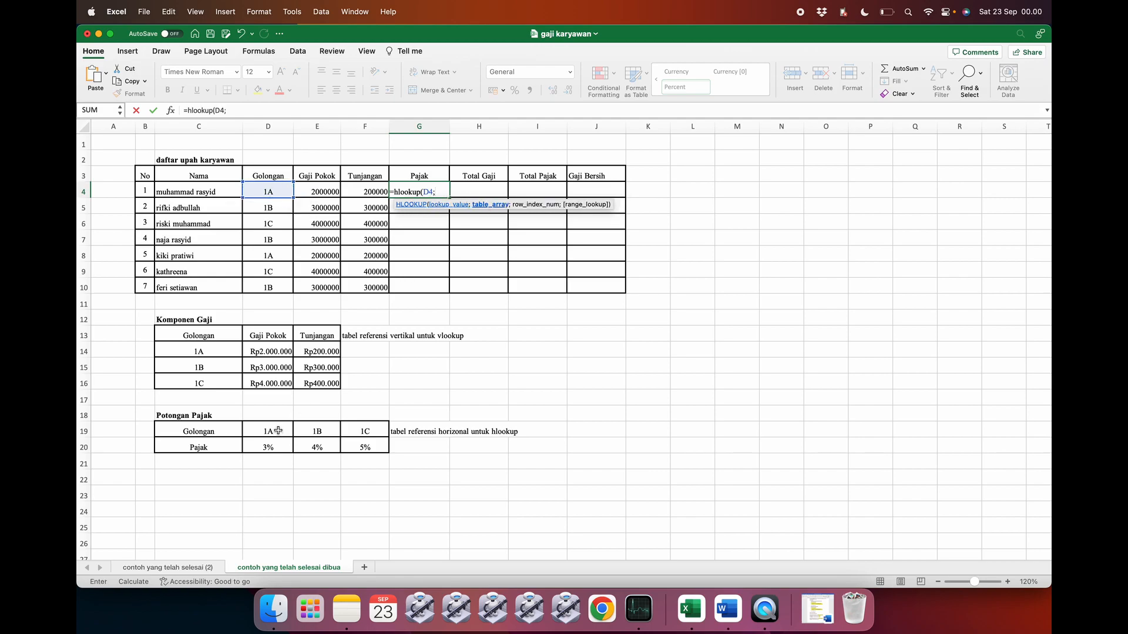
- Give the G4 HLOOKUP the Potongan Pajak table as the absolute range $D$19:$F$20
{"action": "left_click_drag", "start_coordinate": [276, 433], "coordinate": [362, 443]}
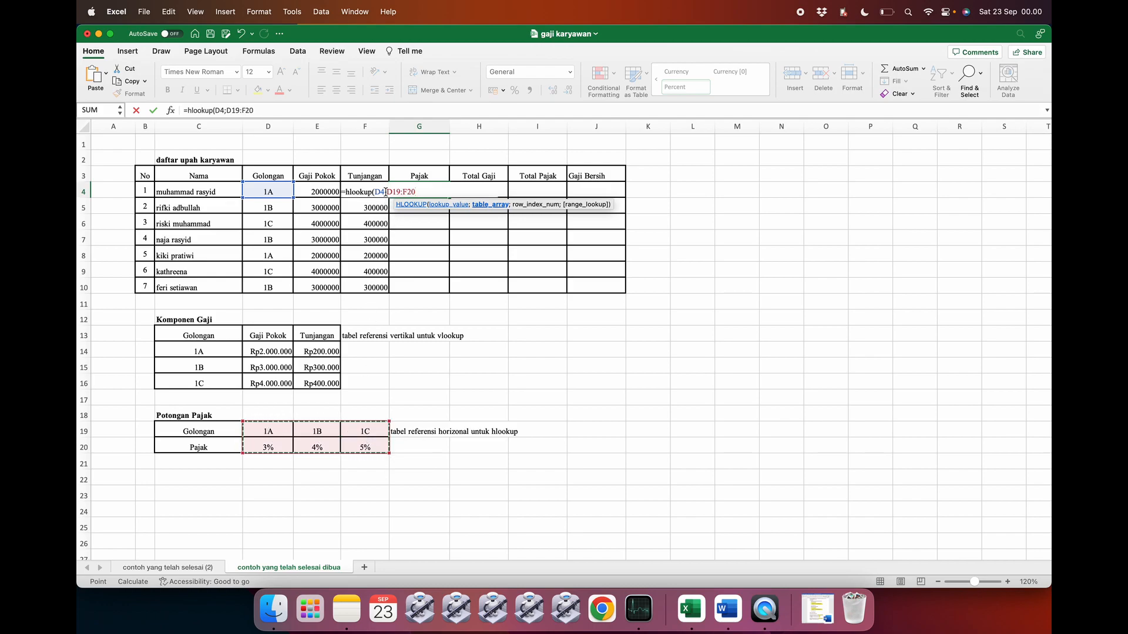
{"action": "left_click", "coordinate": [414, 192]}
{"action": "type", "text": "$D"}
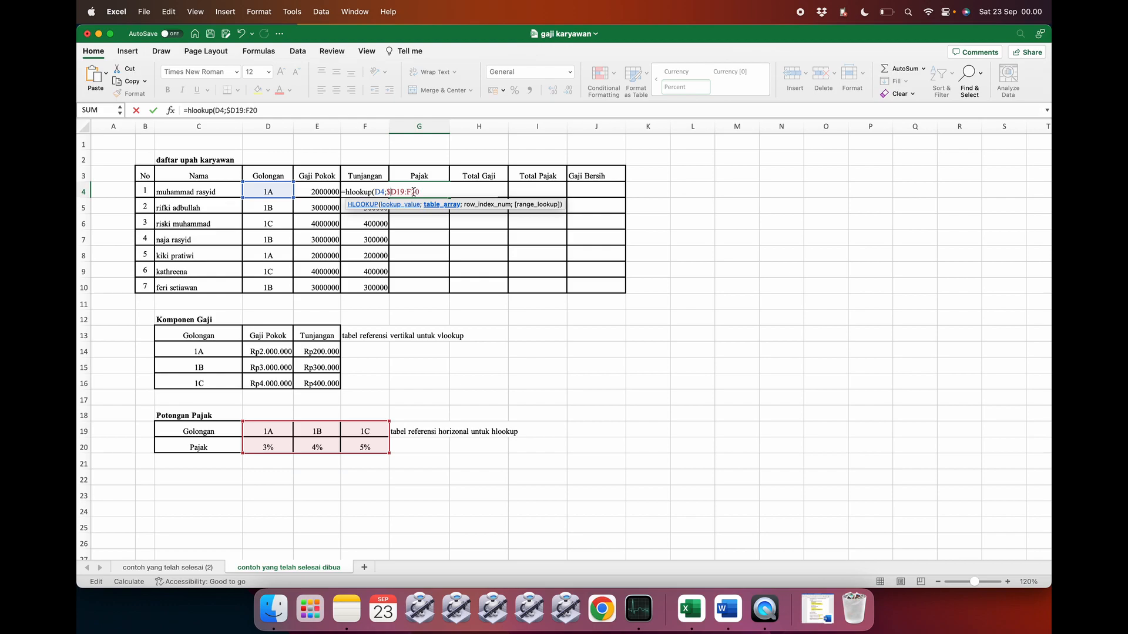
{"action": "type", "text": "$19:$"}
- Complete the G4 HLOOKUP with row index 2 and range_lookup 0, consulting the sample Pajak formula in the Word document
{"action": "type", "text": ";2"}
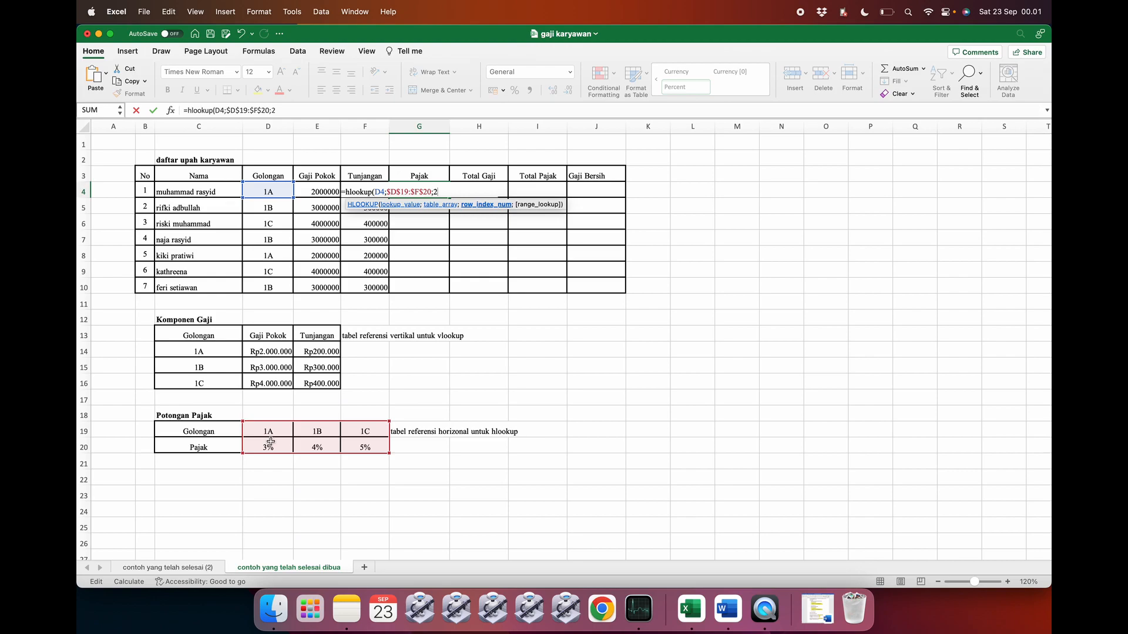
{"action": "type", "text": ";"}
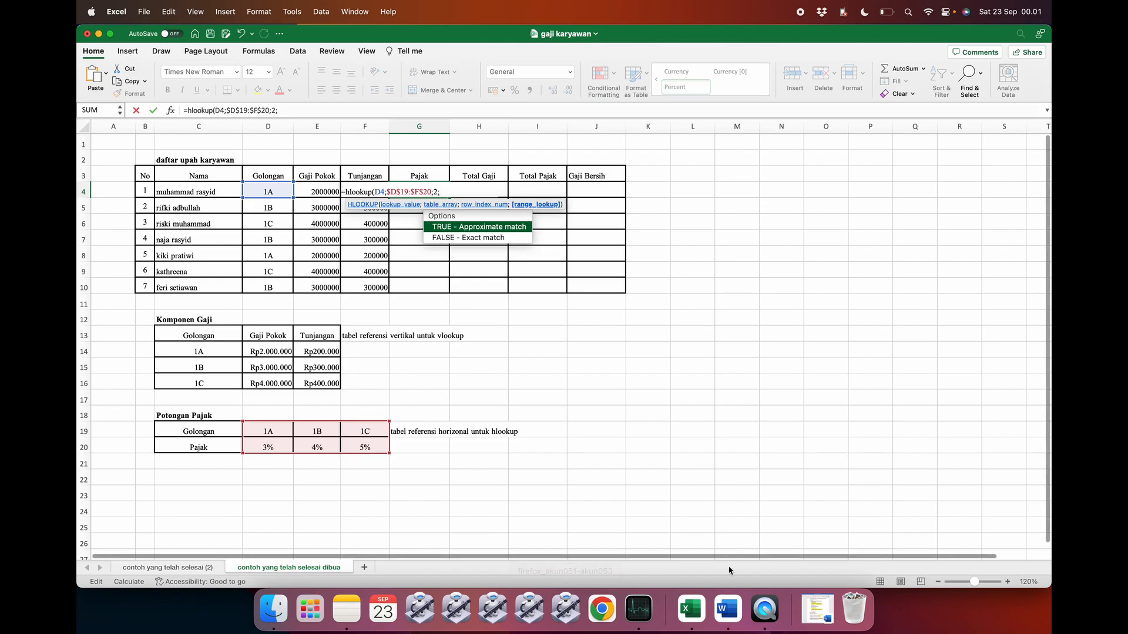
{"action": "left_click", "coordinate": [736, 614]}
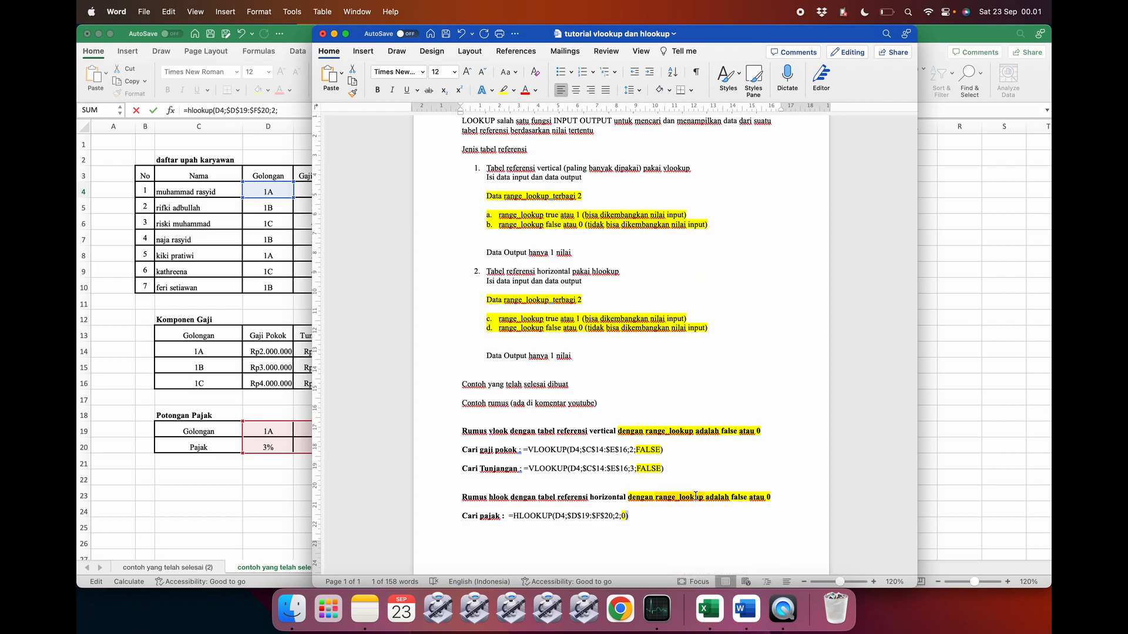
{"action": "scroll", "coordinate": [676, 493], "scroll_direction": "down", "scroll_amount": 2}
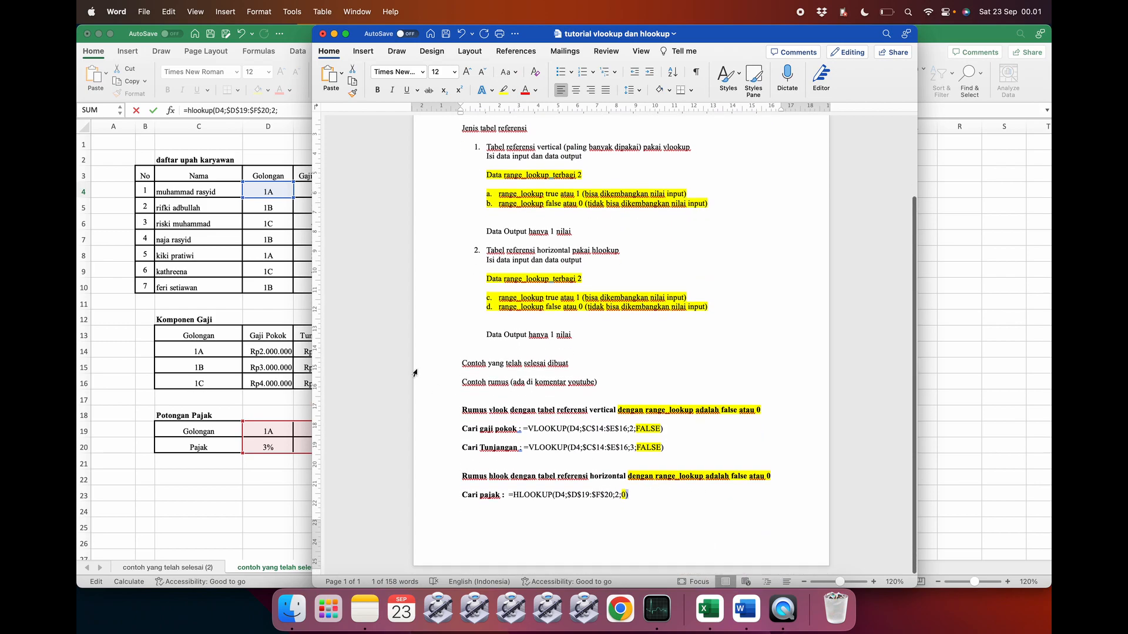
{"action": "left_click", "coordinate": [110, 313]}
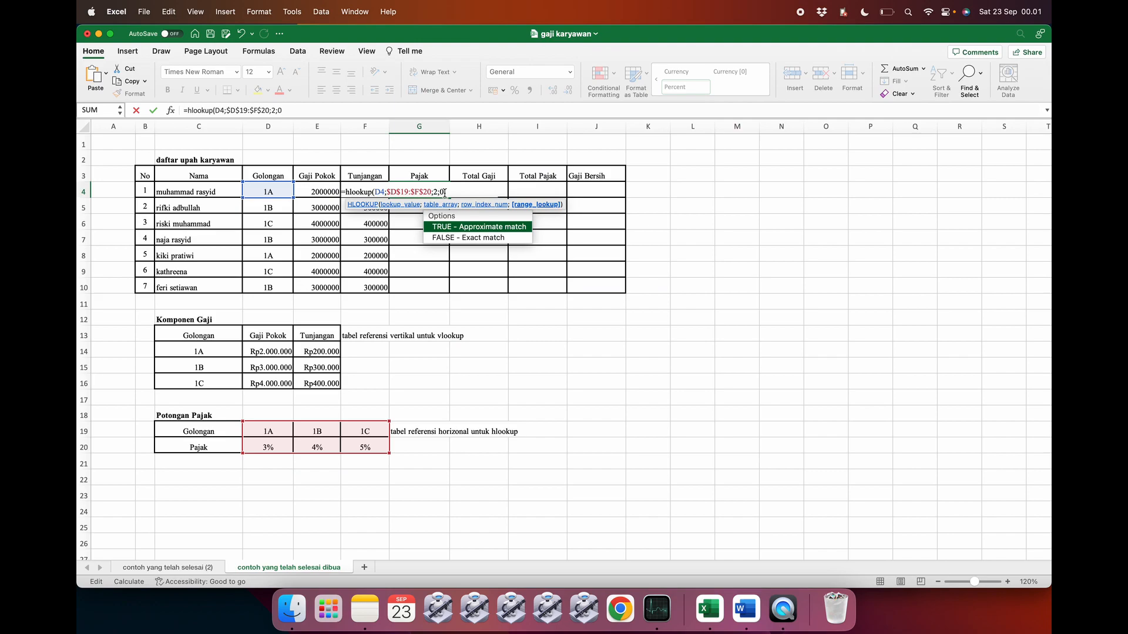
{"action": "type", "text": ")"}
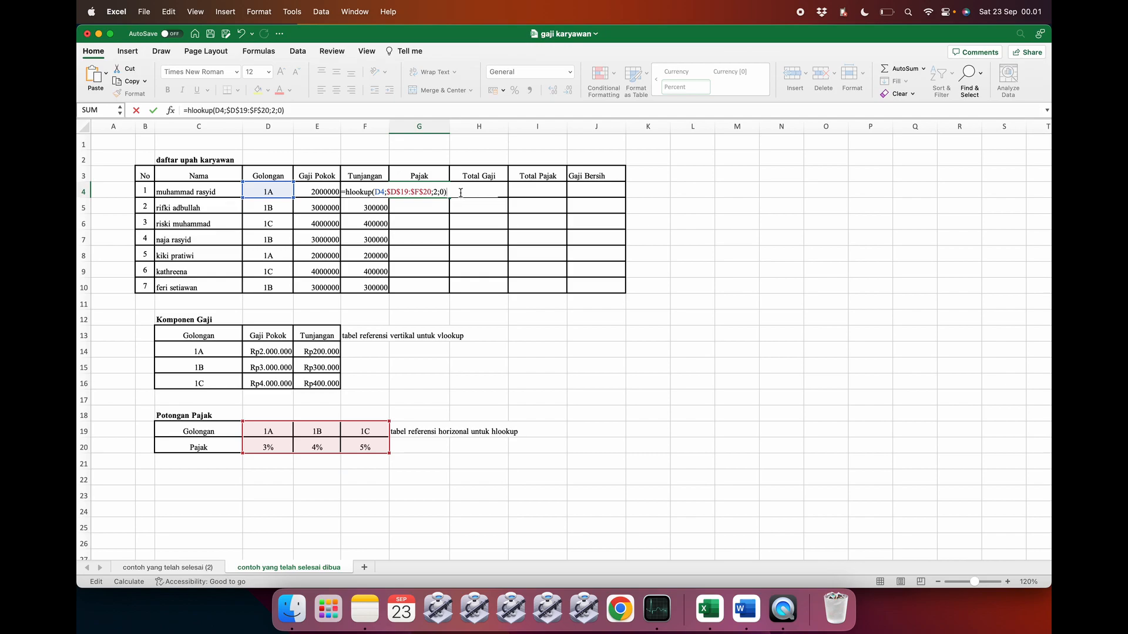
{"action": "key", "text": "Return"}
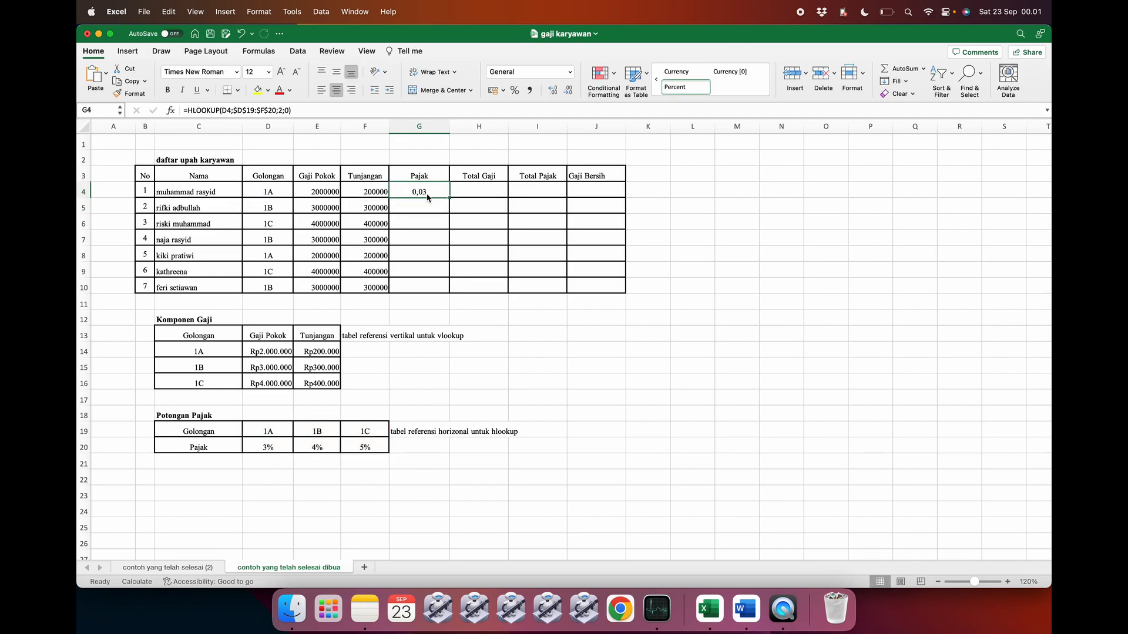
- Fill the Pajak formula from G4 down through G10 for all employees
{"action": "left_click_drag", "start_coordinate": [446, 201], "coordinate": [441, 289]}
{"action": "left_click", "coordinate": [492, 303]}
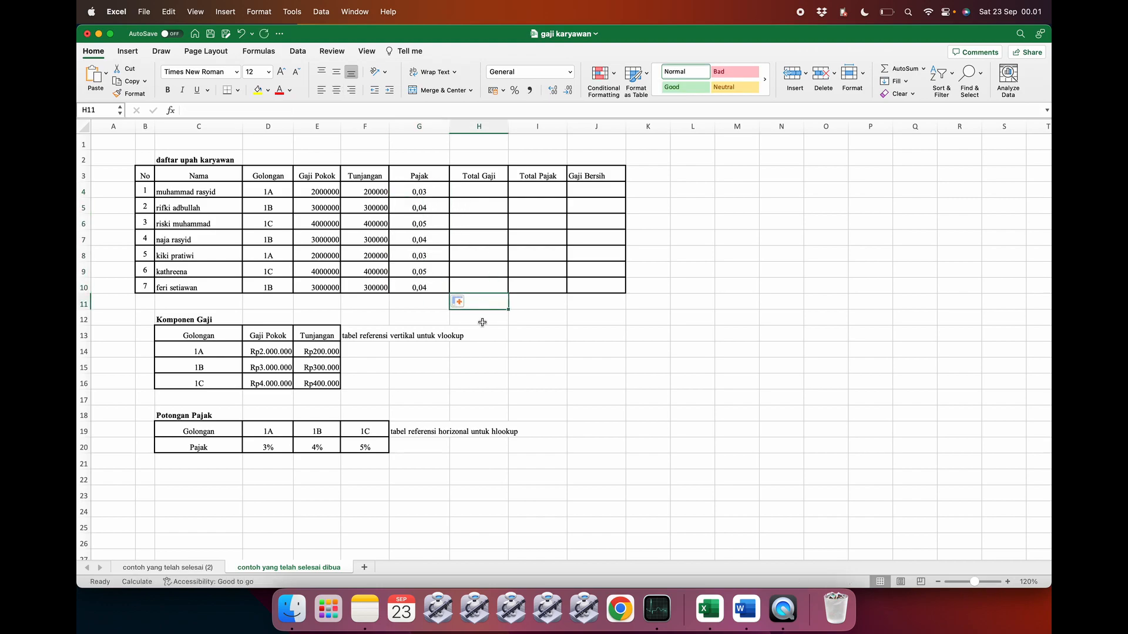
- Format the Pajak results in G4:G10 as percentages to match the Potongan Pajak reference table
{"action": "left_click", "coordinate": [265, 446]}
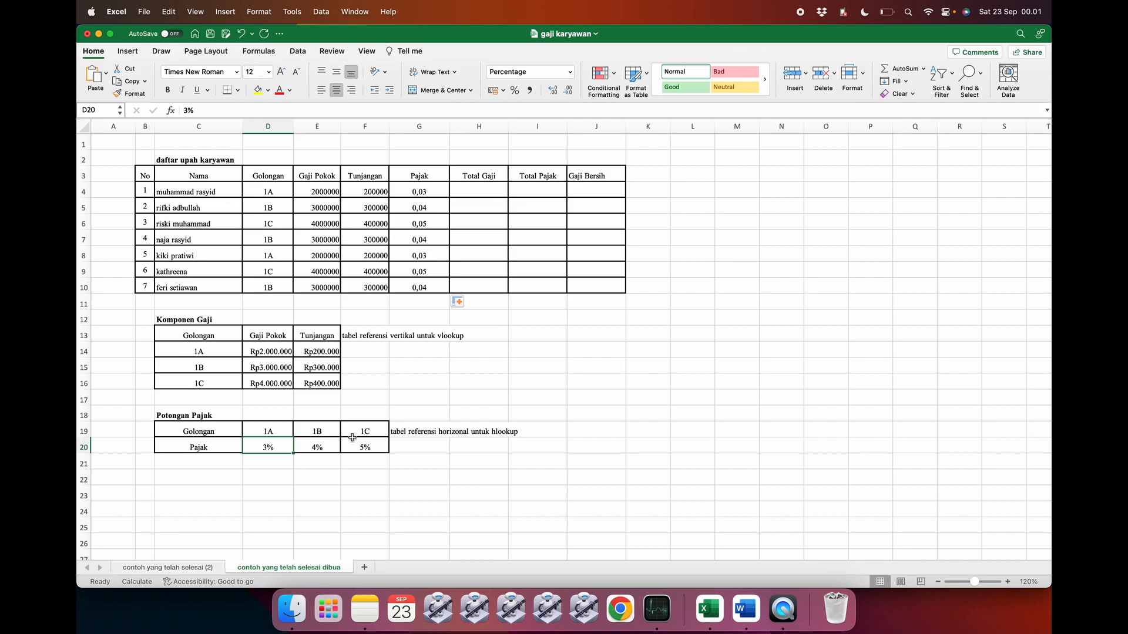
{"action": "left_click", "coordinate": [514, 332]}
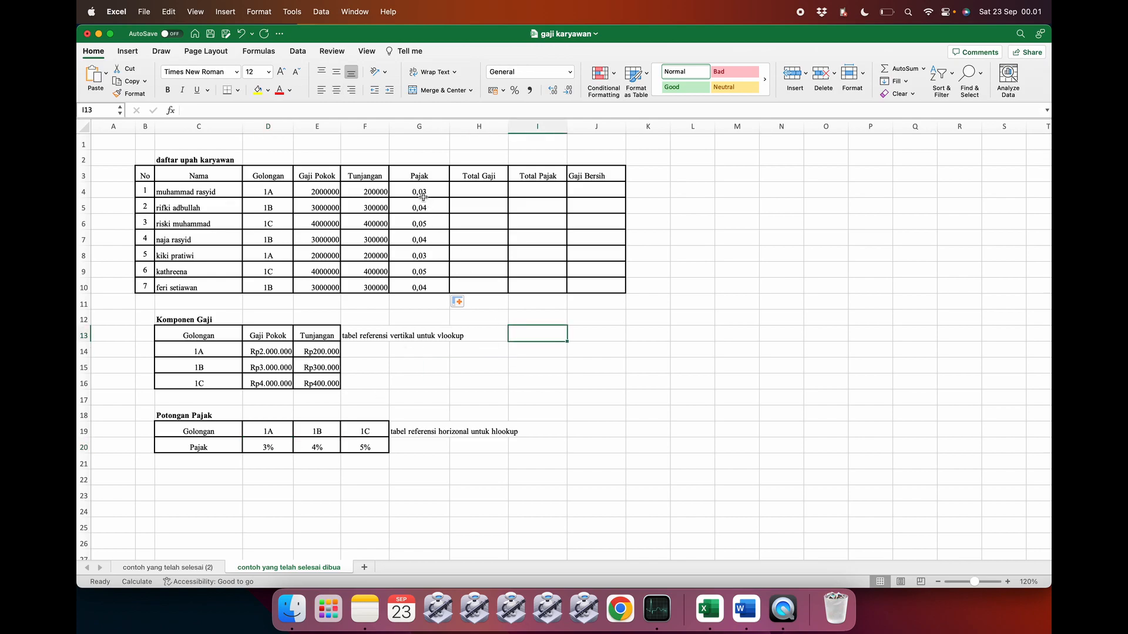
{"action": "left_click_drag", "start_coordinate": [421, 194], "coordinate": [418, 287]}
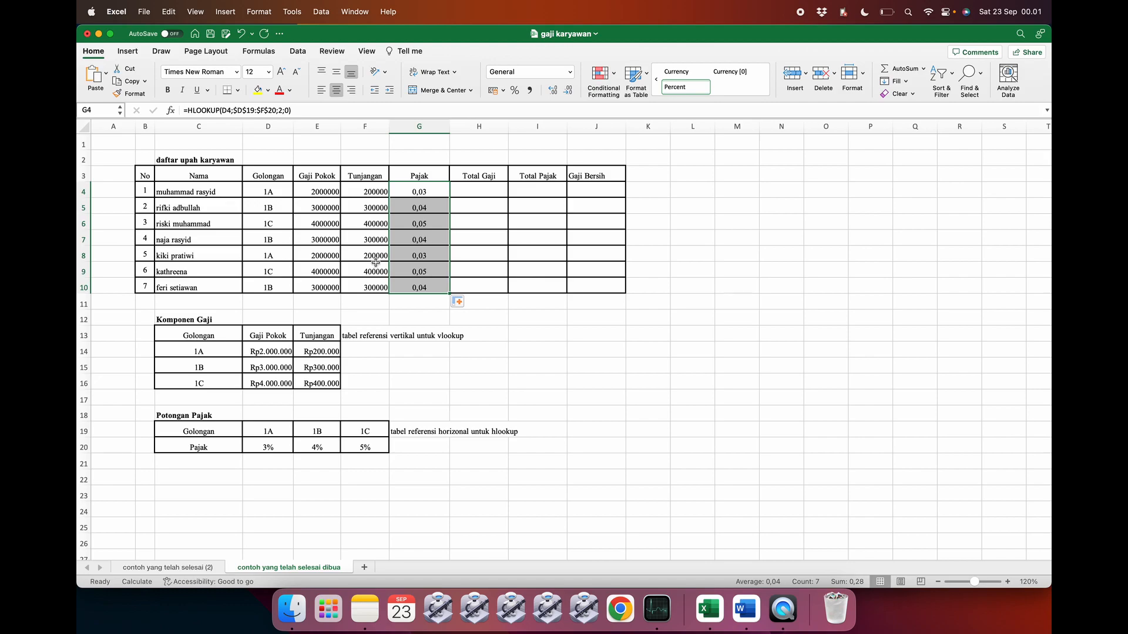
{"action": "left_click", "coordinate": [480, 338]}
{"action": "left_click", "coordinate": [421, 229]}
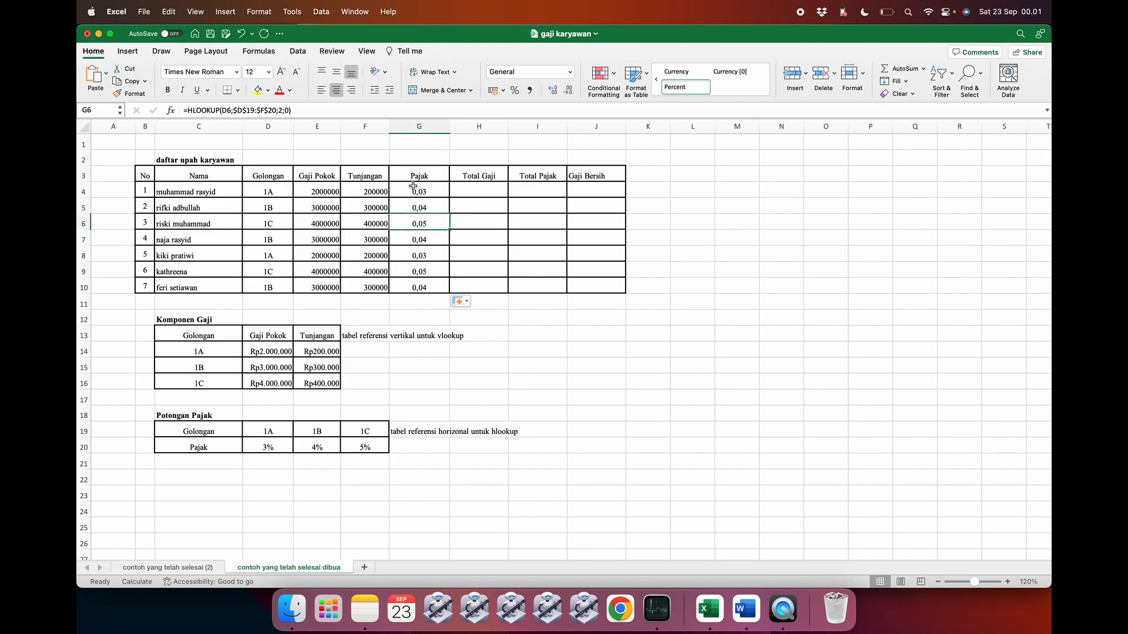
{"action": "left_click_drag", "start_coordinate": [413, 186], "coordinate": [419, 285]}
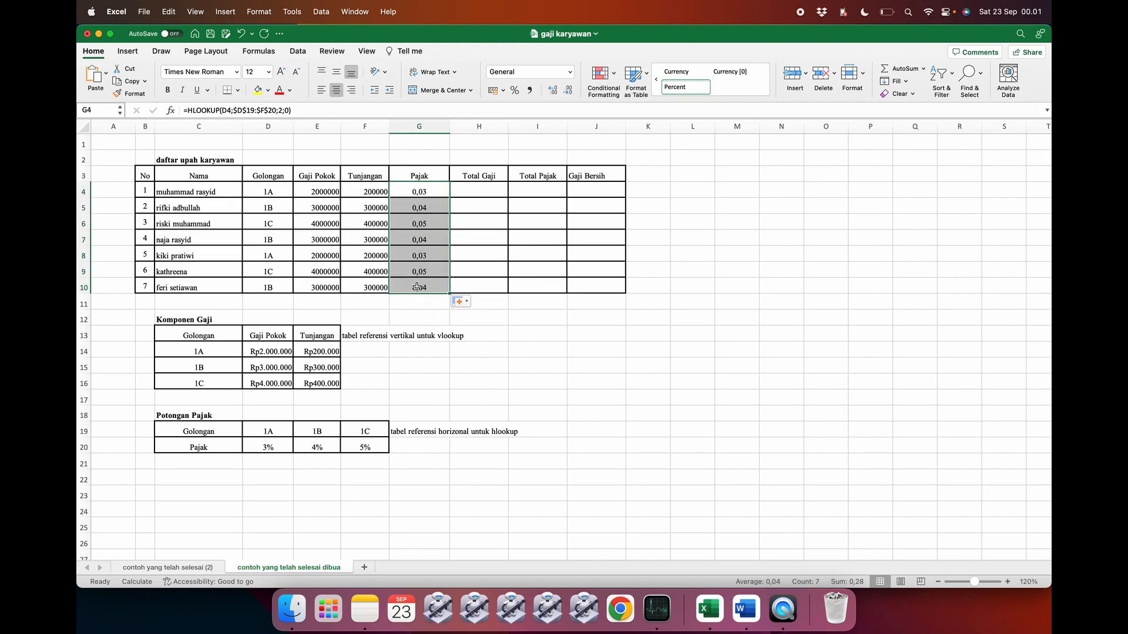
{"action": "left_click", "coordinate": [93, 51]}
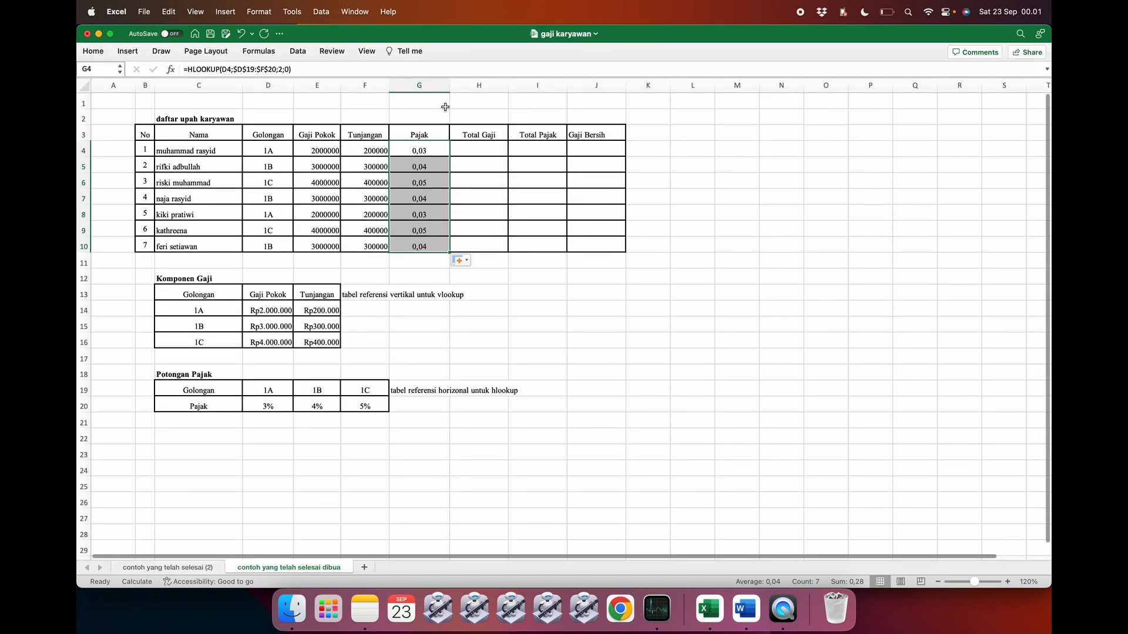
{"action": "left_click", "coordinate": [94, 52]}
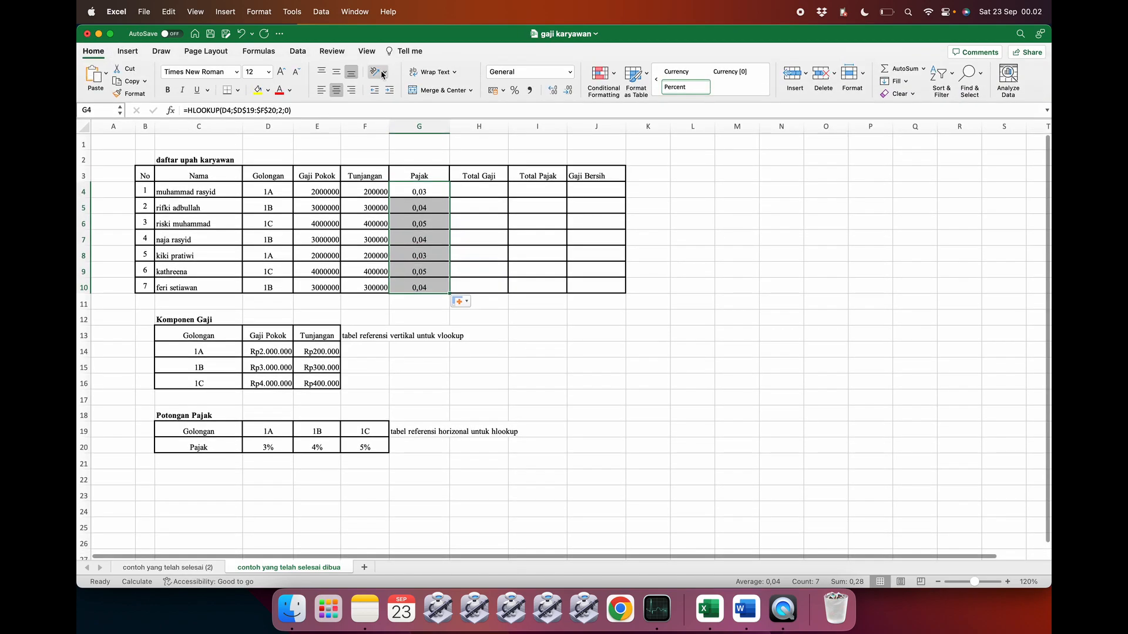
{"action": "left_click", "coordinate": [513, 91]}
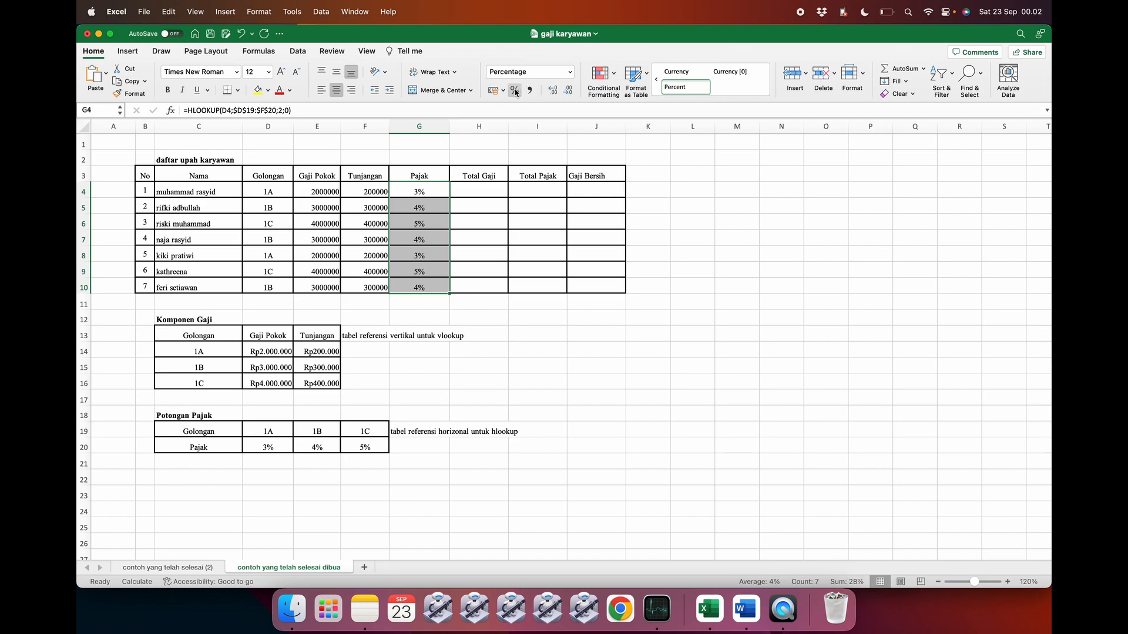
{"action": "left_click", "coordinate": [480, 348]}
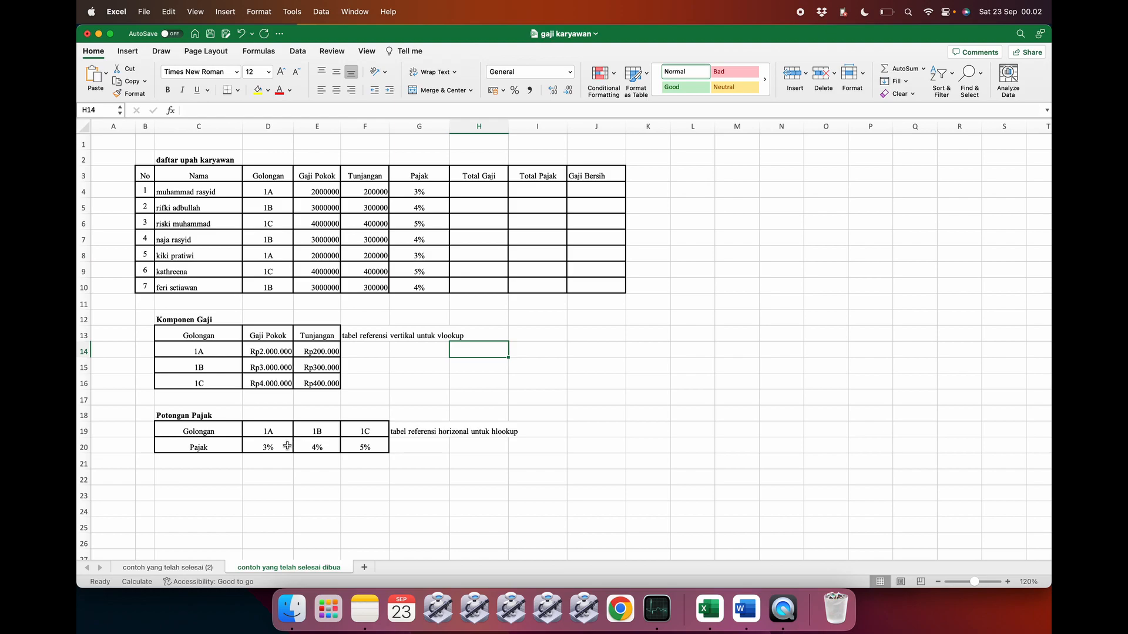
{"action": "left_click", "coordinate": [533, 398]}
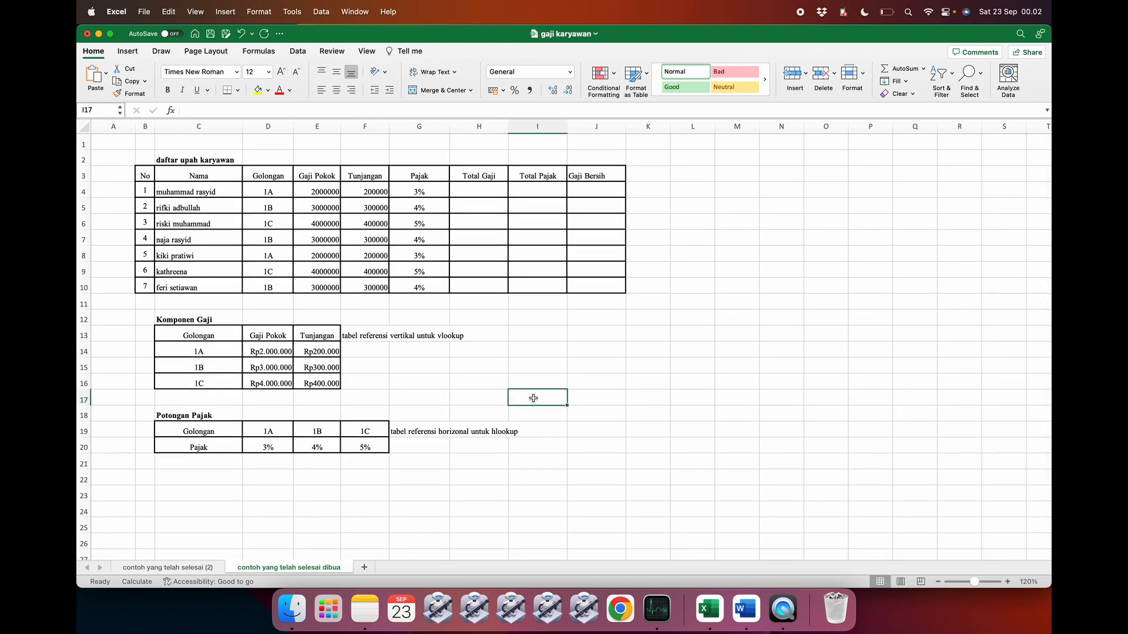
{"action": "scroll", "coordinate": [533, 398], "scroll_direction": "down", "scroll_amount": 1}
{"action": "scroll", "coordinate": [534, 398], "scroll_direction": "up", "scroll_amount": 1}
{"action": "left_click", "coordinate": [466, 192]}
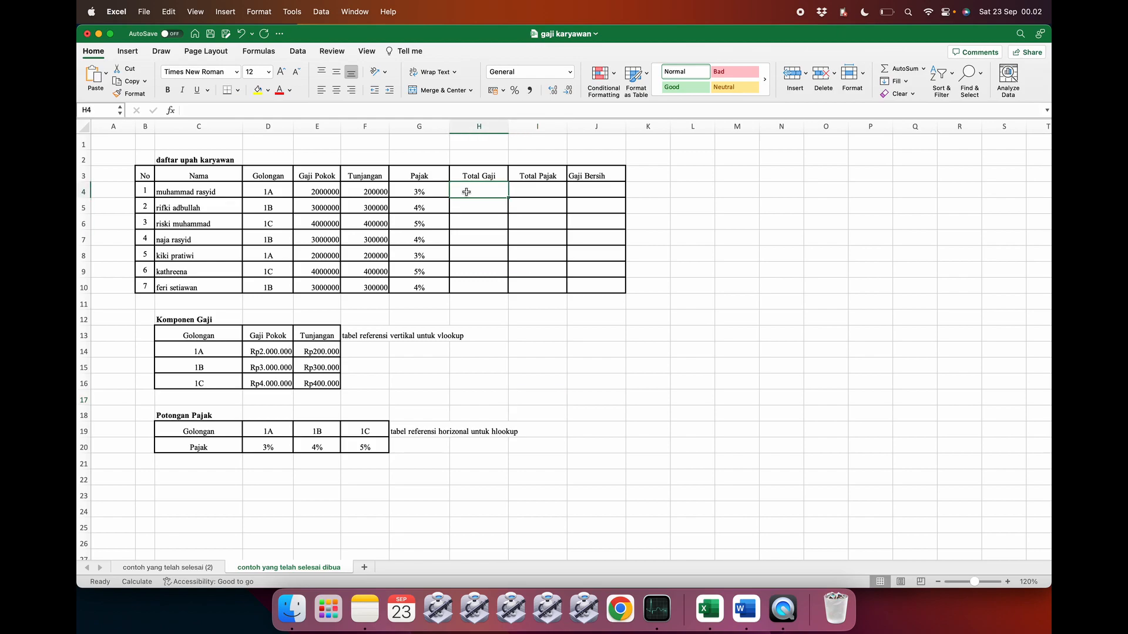
{"action": "double_click", "coordinate": [466, 192]}
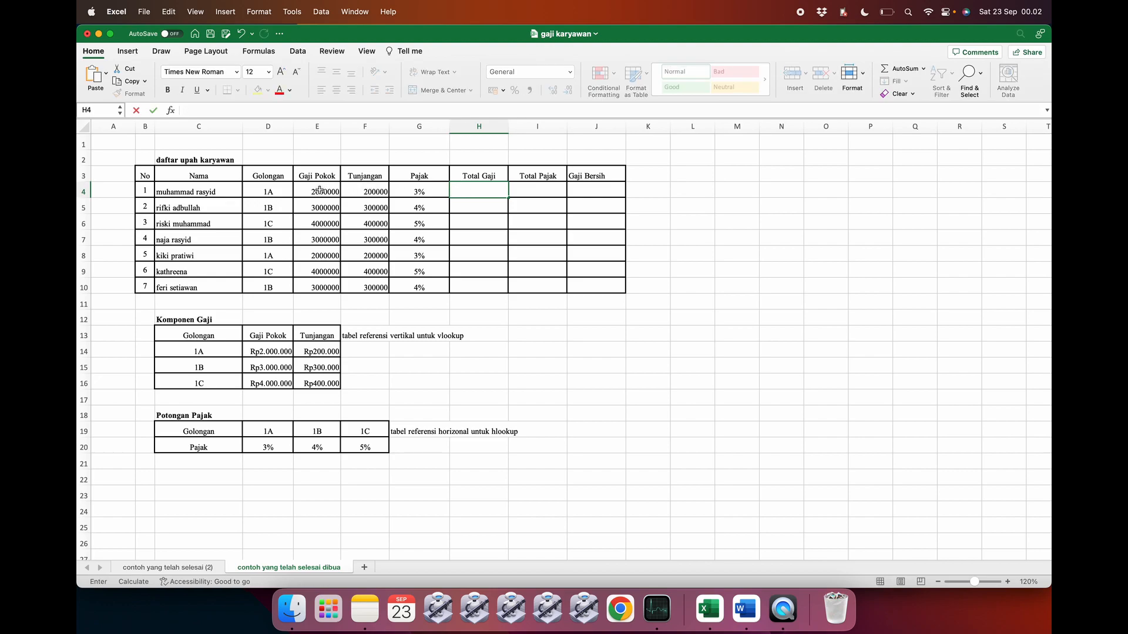
{"action": "left_click_drag", "start_coordinate": [317, 192], "coordinate": [356, 284]}
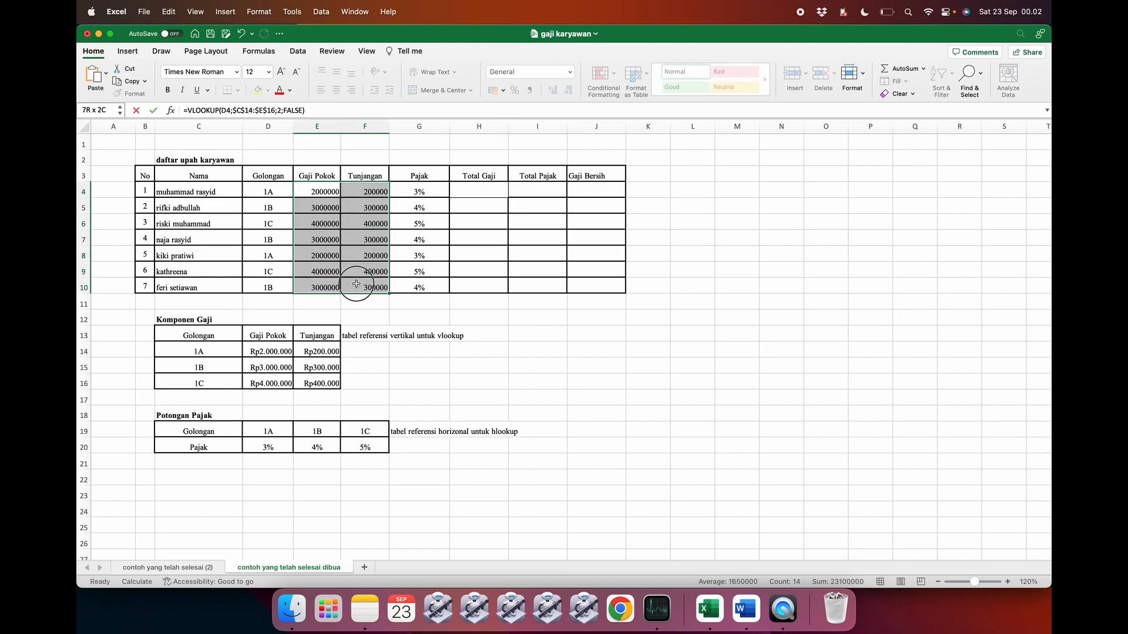
{"action": "right_click", "coordinate": [354, 254]}
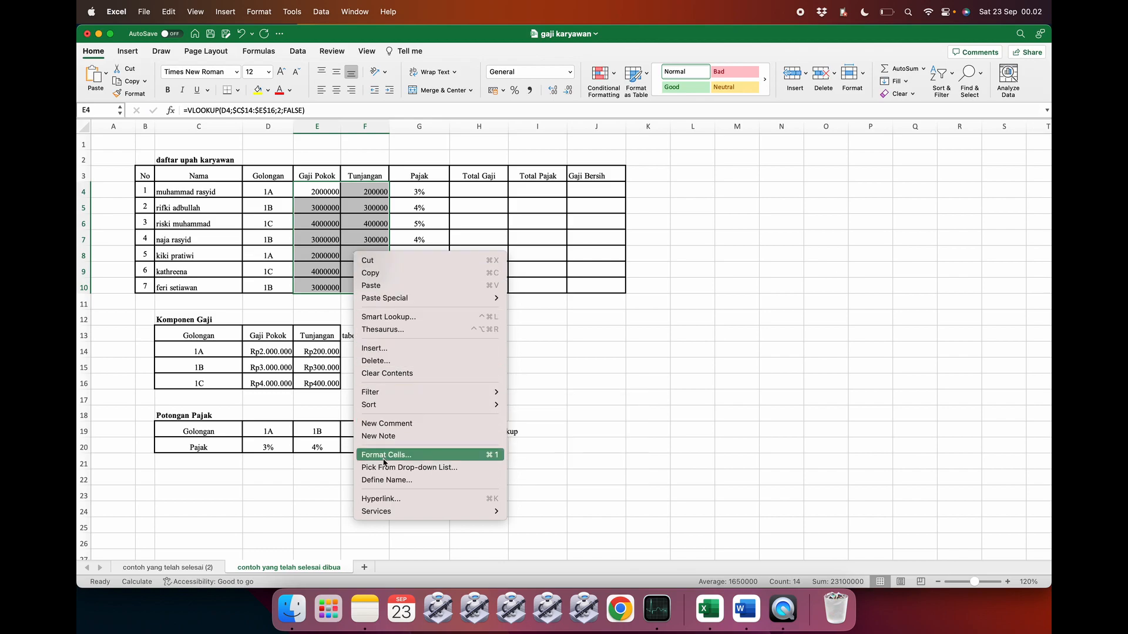
{"action": "left_click", "coordinate": [592, 318]}
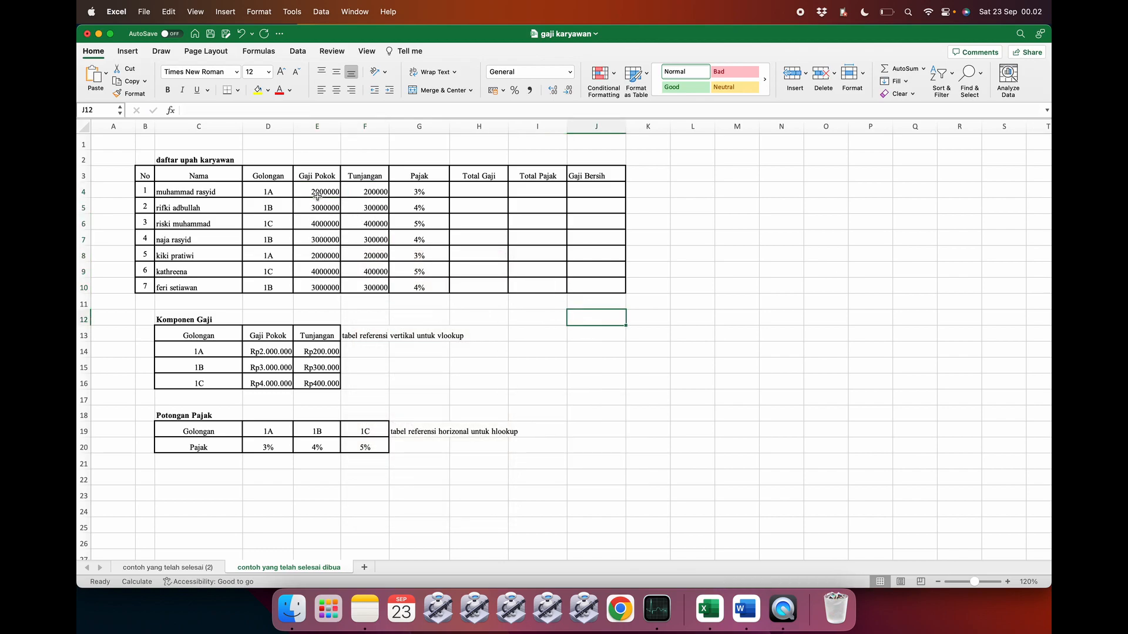
- Choose the Currency number format for the Gaji Pokok and Tunjangan cells E4:F10
{"action": "left_click_drag", "start_coordinate": [317, 192], "coordinate": [372, 284]}
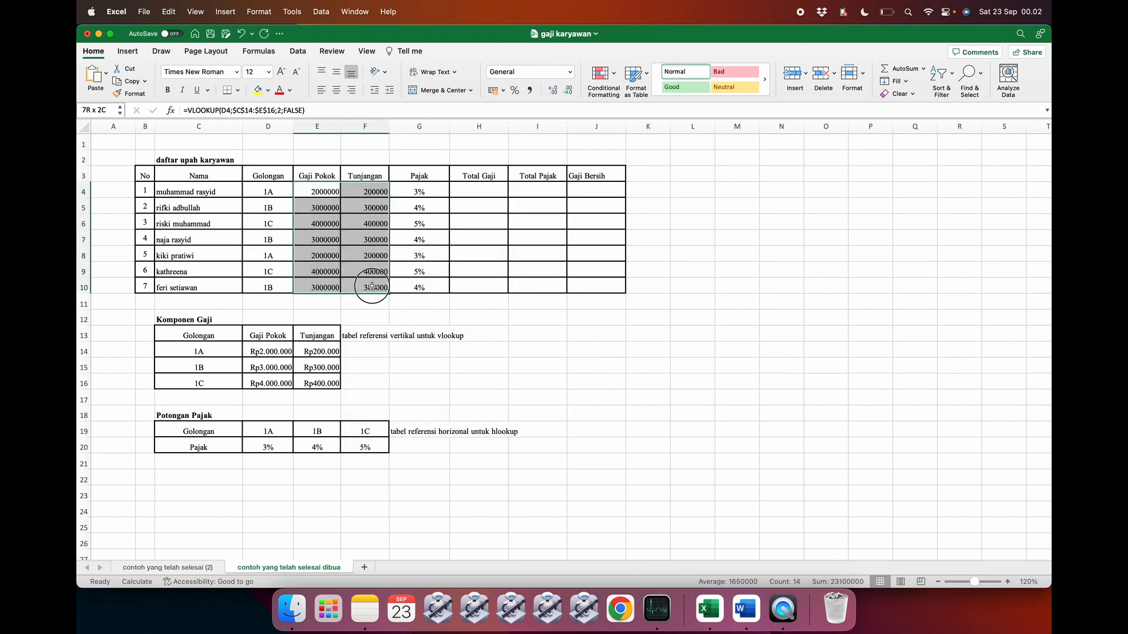
{"action": "right_click", "coordinate": [349, 256]}
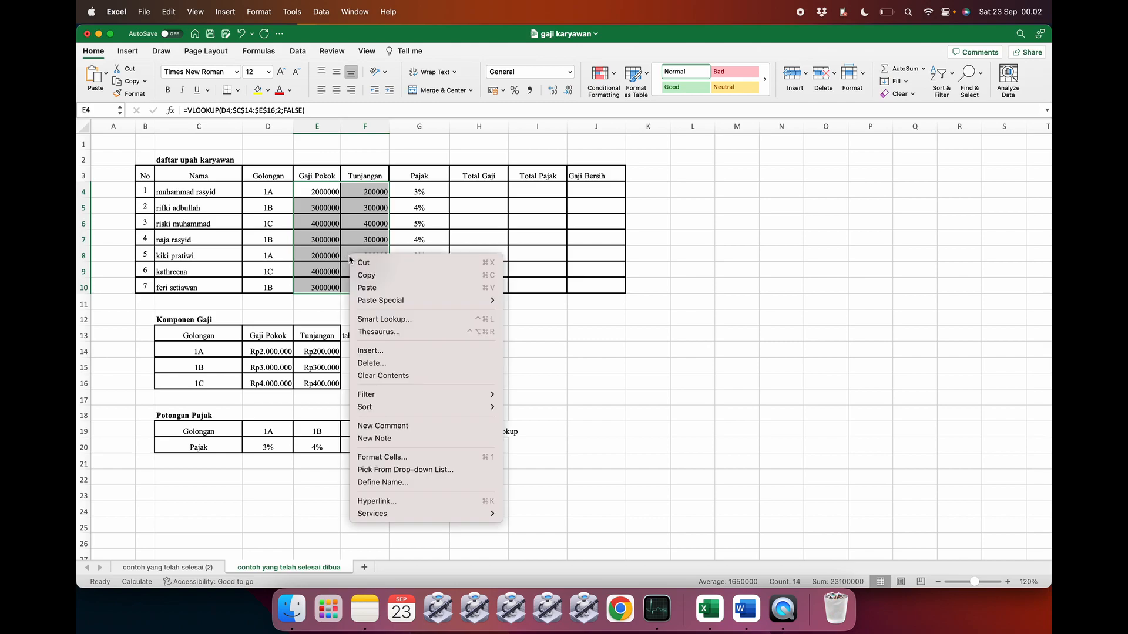
{"action": "left_click", "coordinate": [393, 458]}
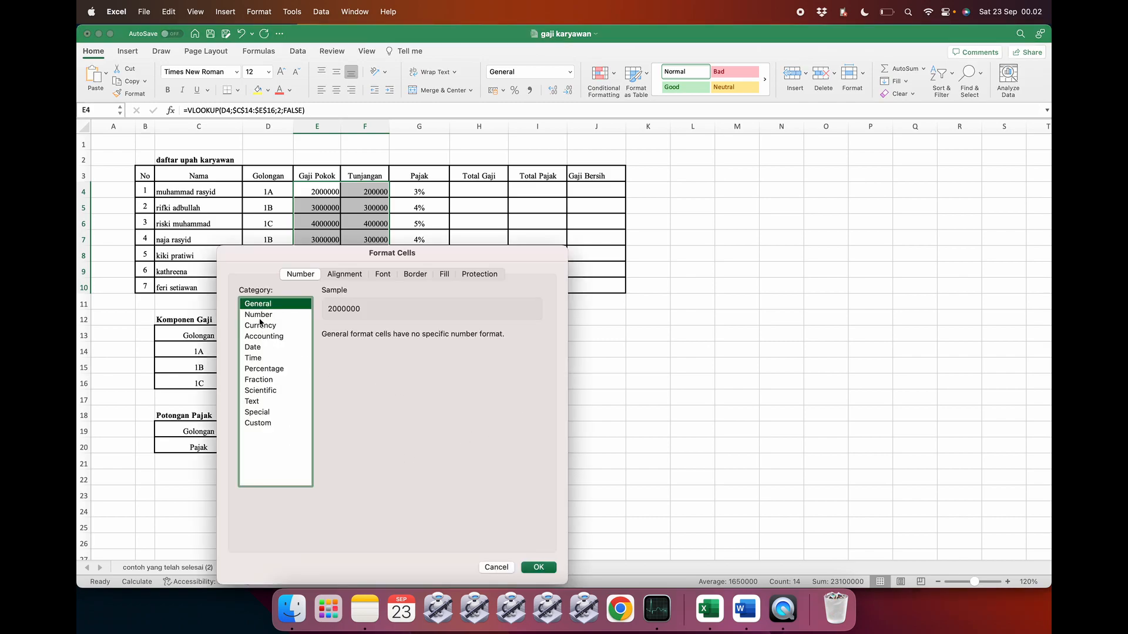
{"action": "left_click", "coordinate": [259, 317]}
{"action": "left_click", "coordinate": [275, 328]}
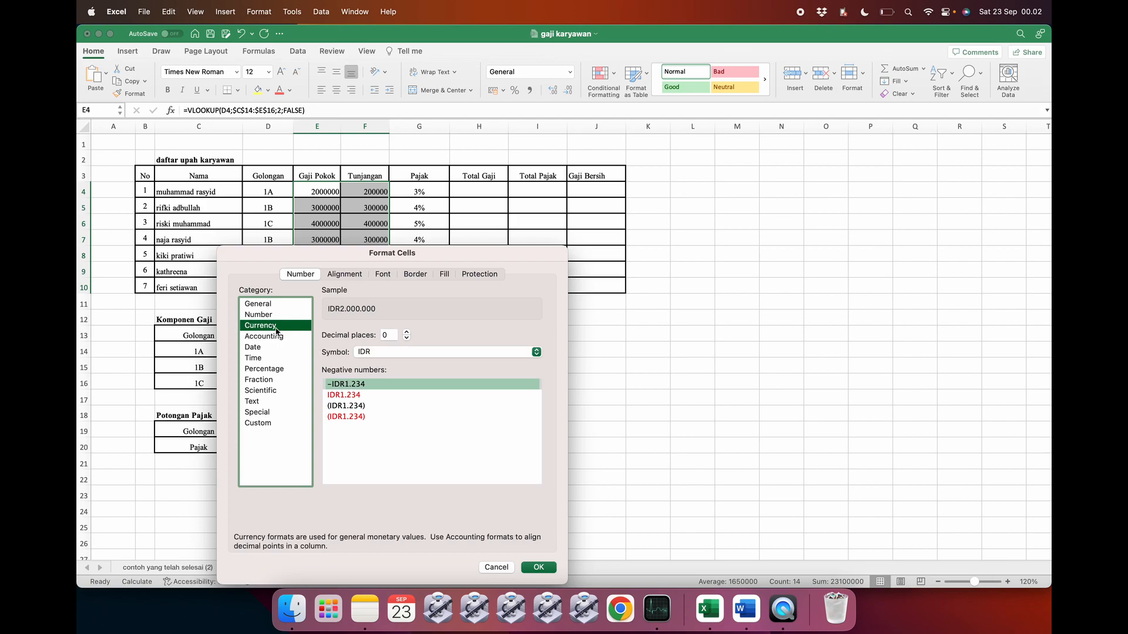
{"action": "left_click", "coordinate": [277, 338]}
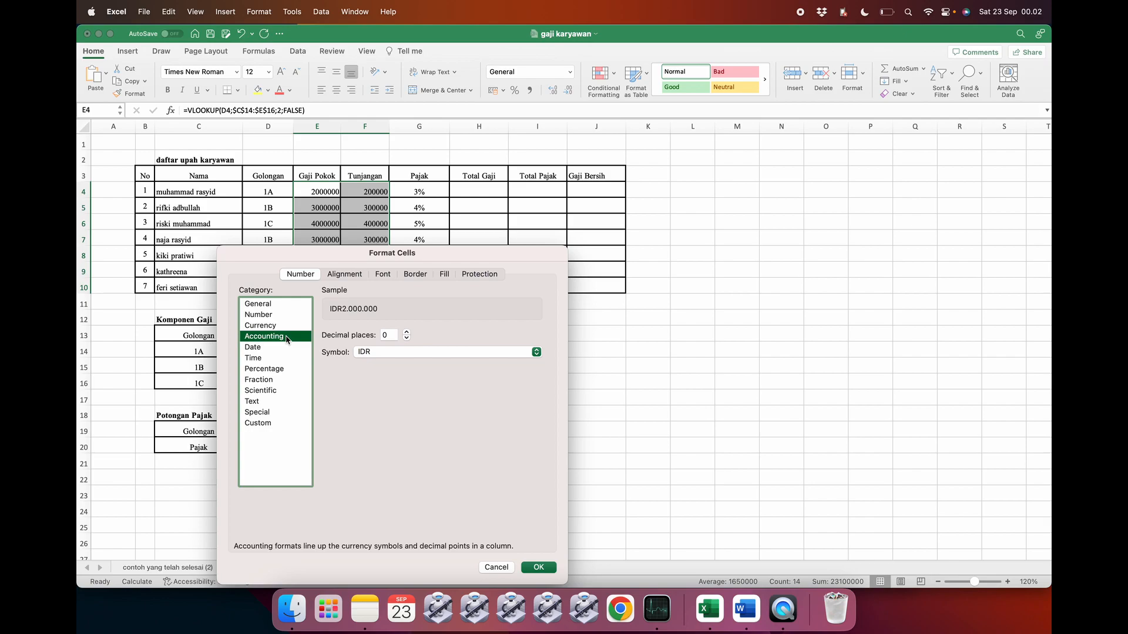
{"action": "left_click", "coordinate": [275, 328]}
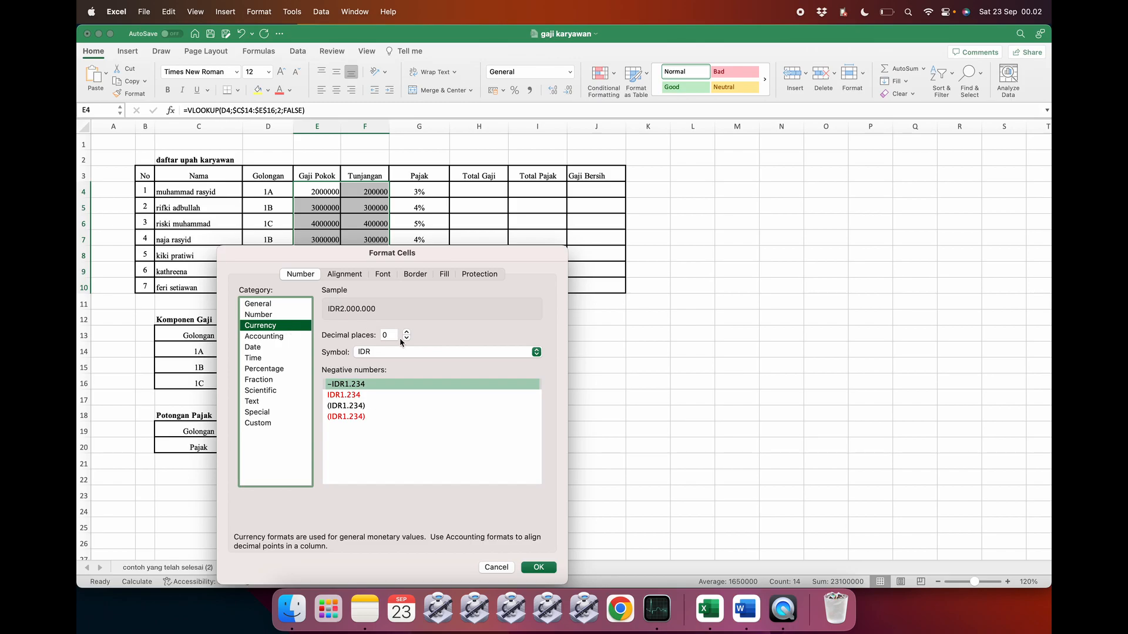
- Apply the Rp Indonesian currency symbol to E4:F10 and slightly widen column E
{"action": "left_click", "coordinate": [405, 352]}
{"action": "scroll", "coordinate": [416, 402], "scroll_direction": "down", "scroll_amount": 20}
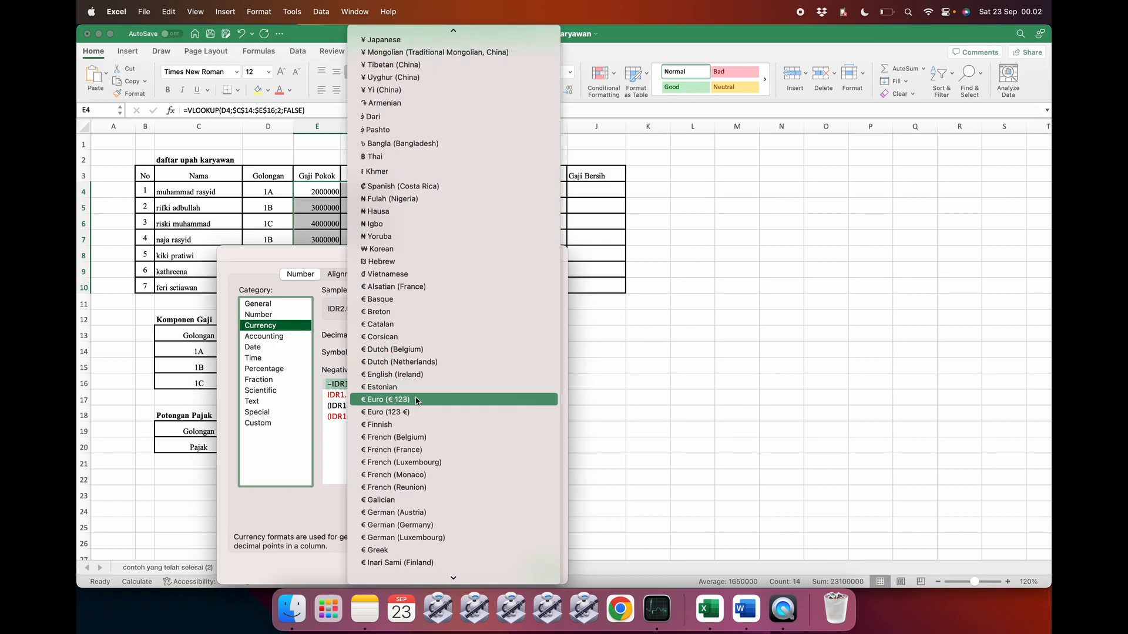
{"action": "scroll", "coordinate": [415, 401], "scroll_direction": "down", "scroll_amount": 20}
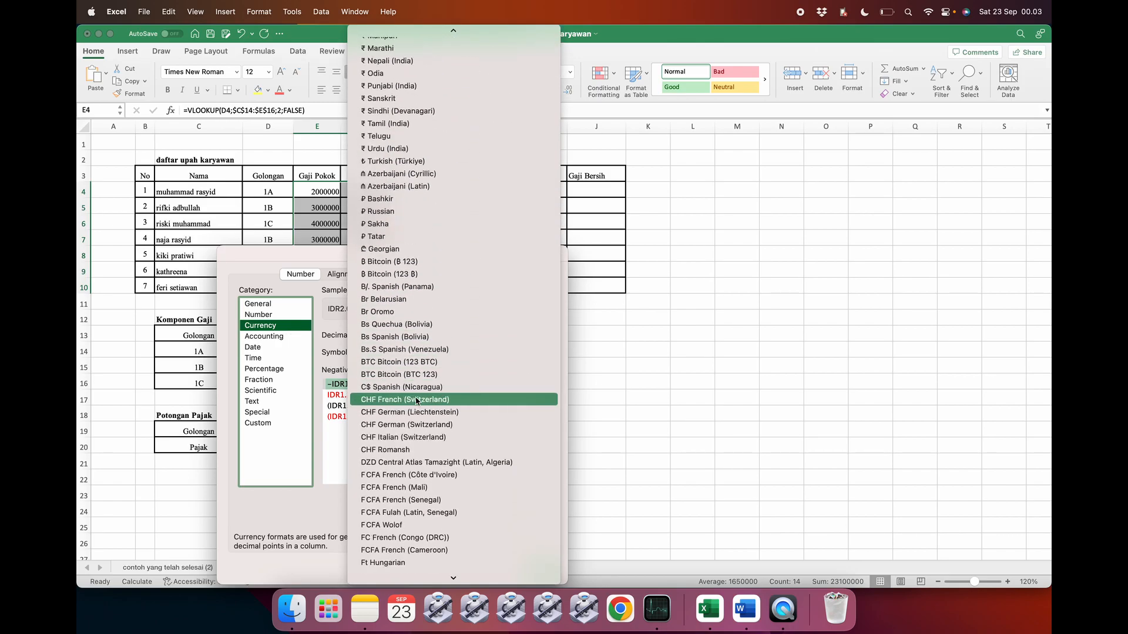
{"action": "scroll", "coordinate": [416, 401], "scroll_direction": "down", "scroll_amount": 10}
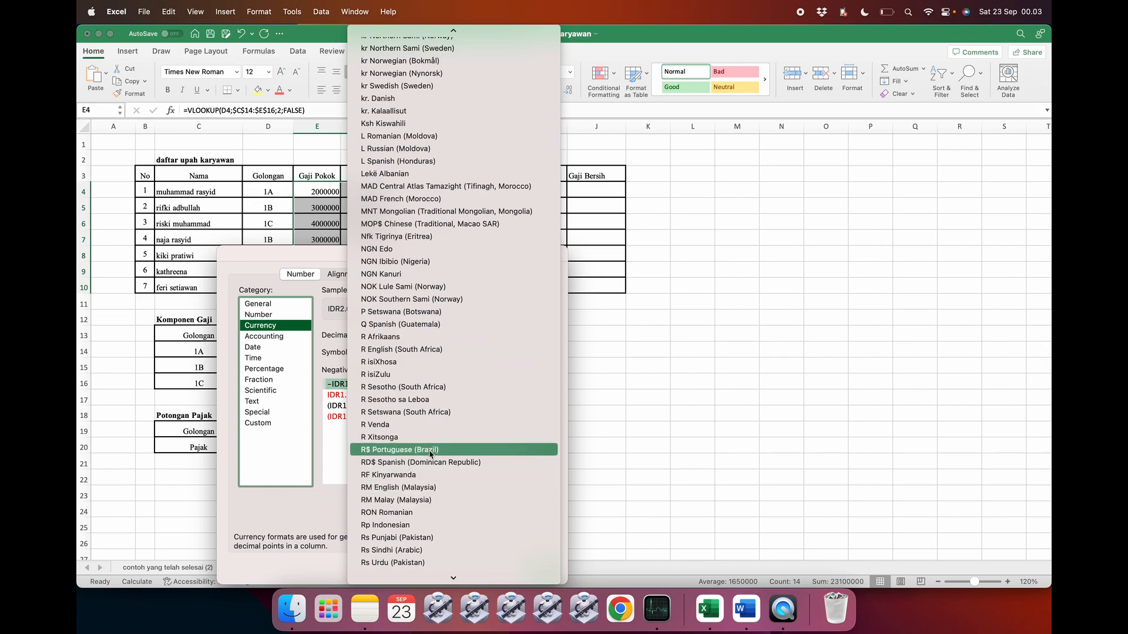
{"action": "left_click", "coordinate": [422, 521]}
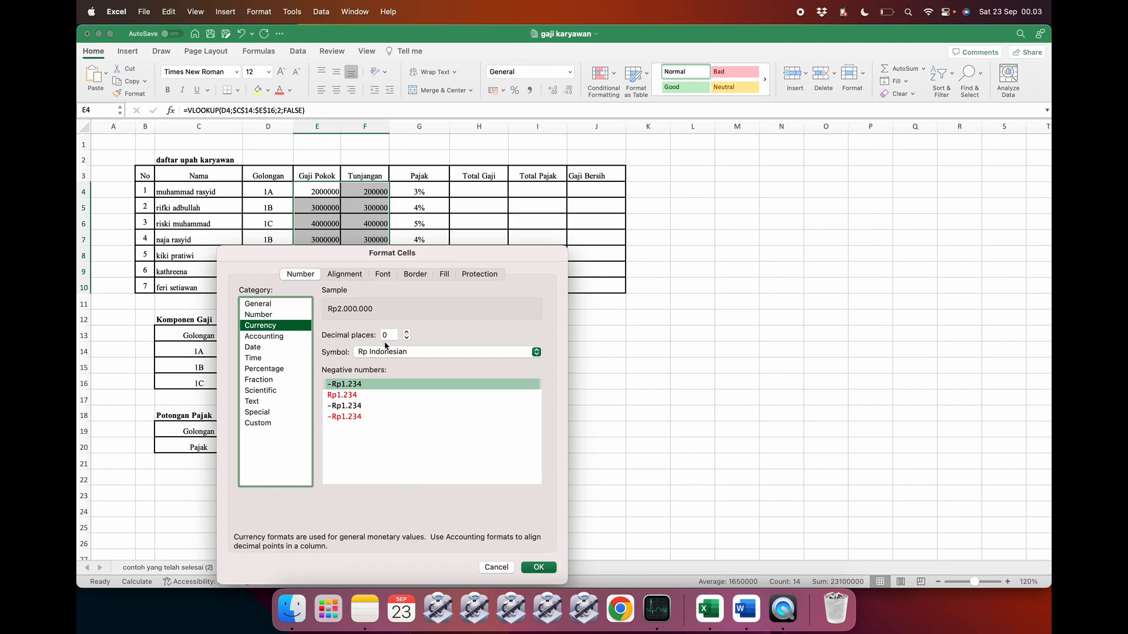
{"action": "left_click", "coordinate": [532, 568]}
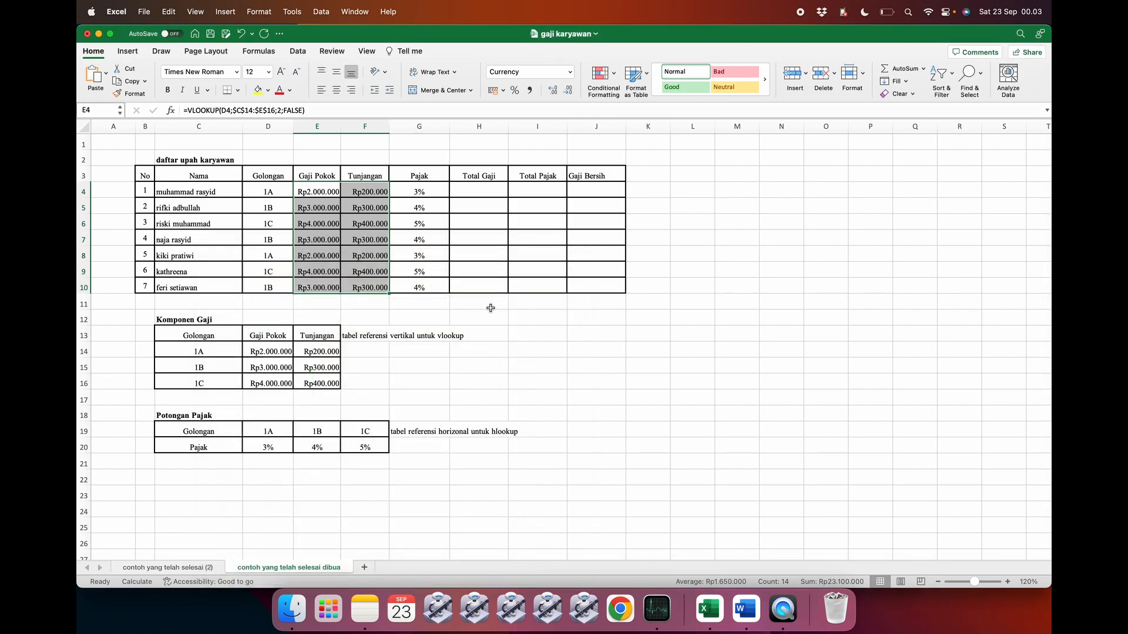
{"action": "left_click", "coordinate": [561, 305]}
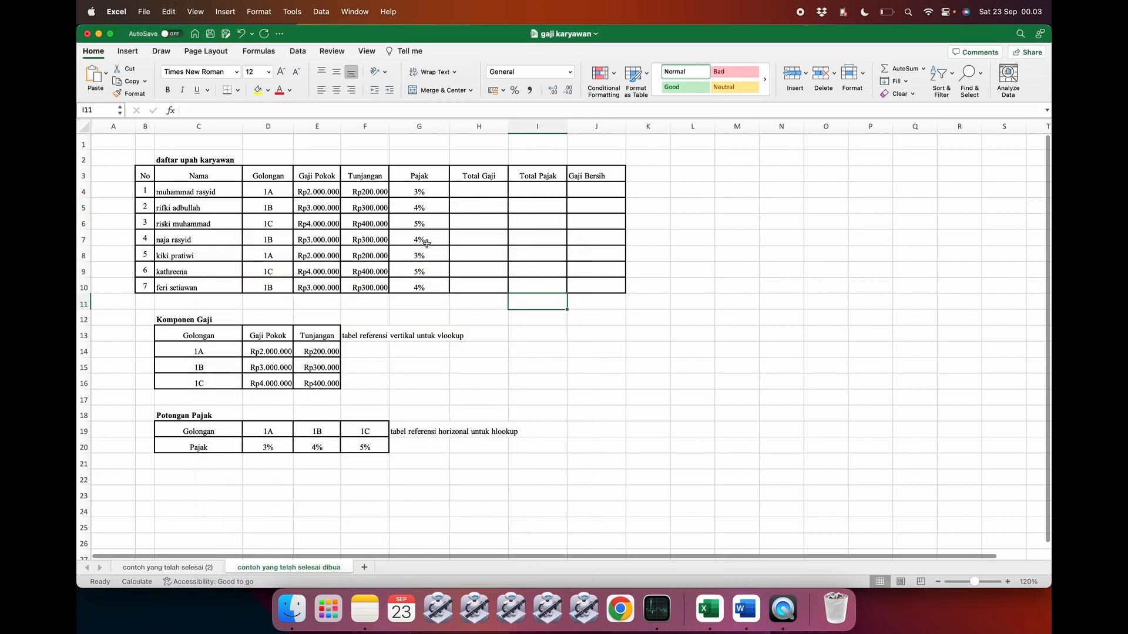
{"action": "left_click_drag", "start_coordinate": [341, 126], "coordinate": [354, 126]}
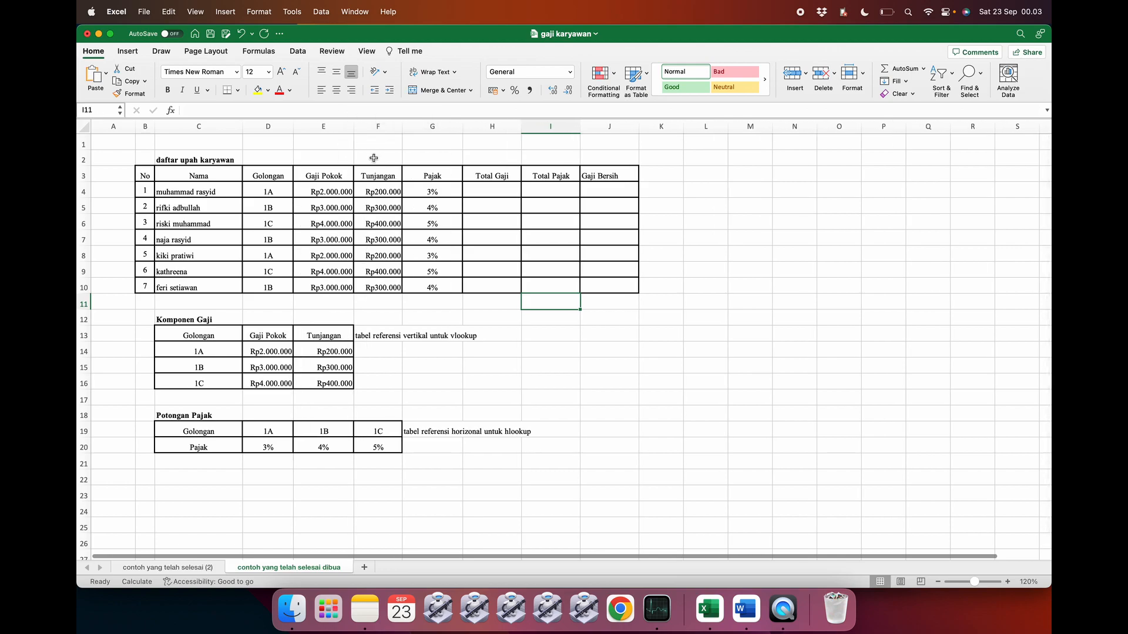
- Enter the Total Gaji formula =E4+F4 in H4, adding the first employee's Gaji Pokok and Tunjangan
{"action": "left_click", "coordinate": [505, 190]}
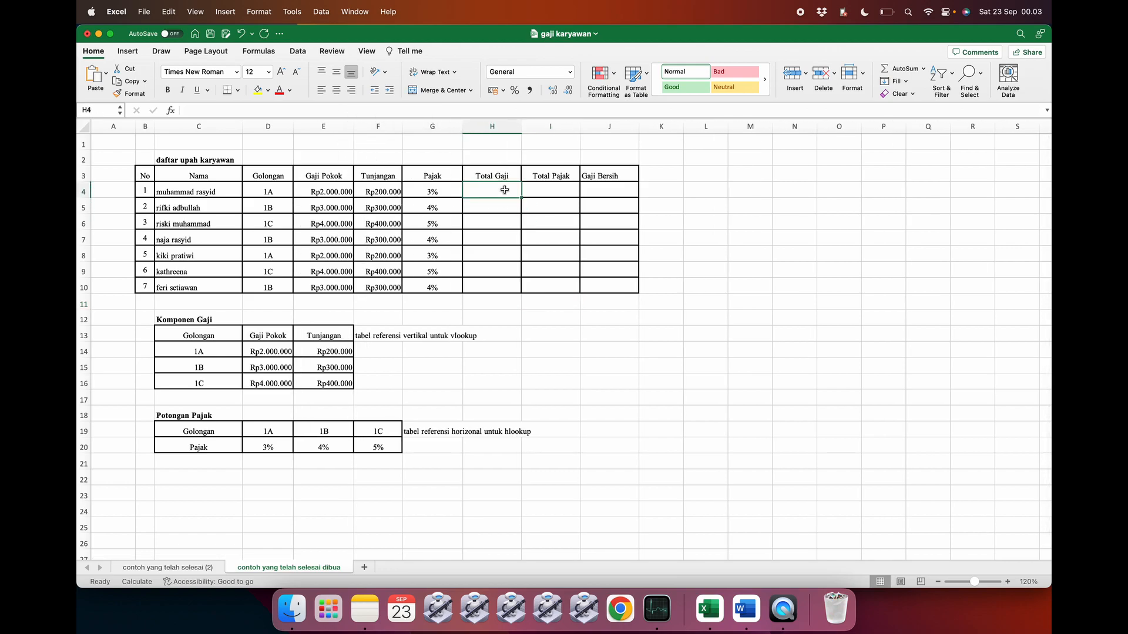
{"action": "type", "text": "="}
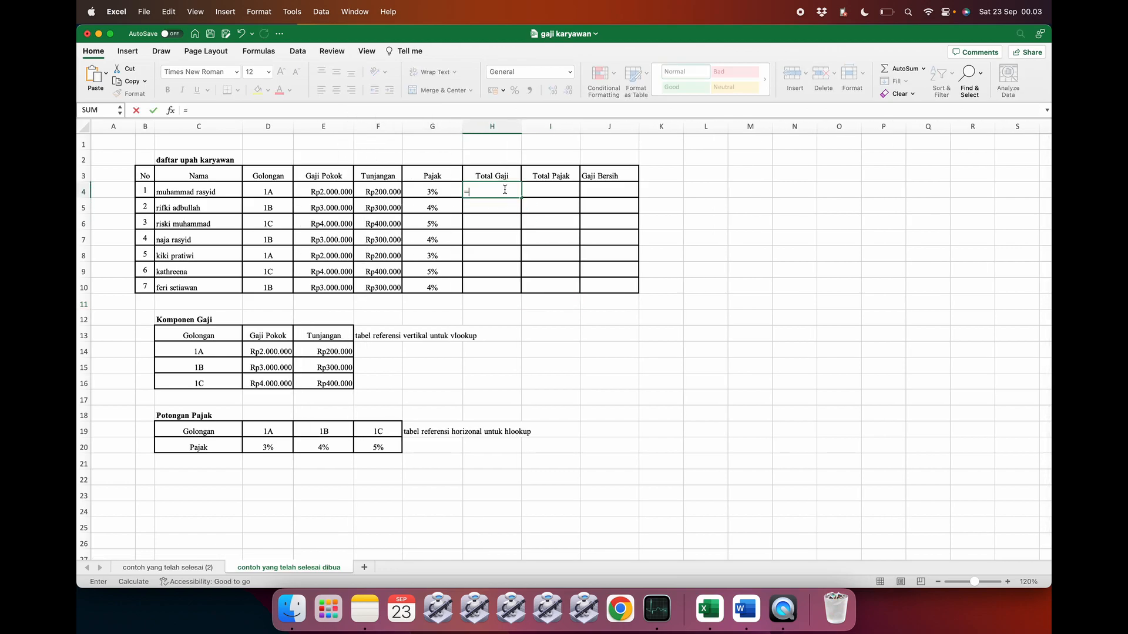
{"action": "left_click", "coordinate": [324, 187]}
{"action": "type", "text": "+"}
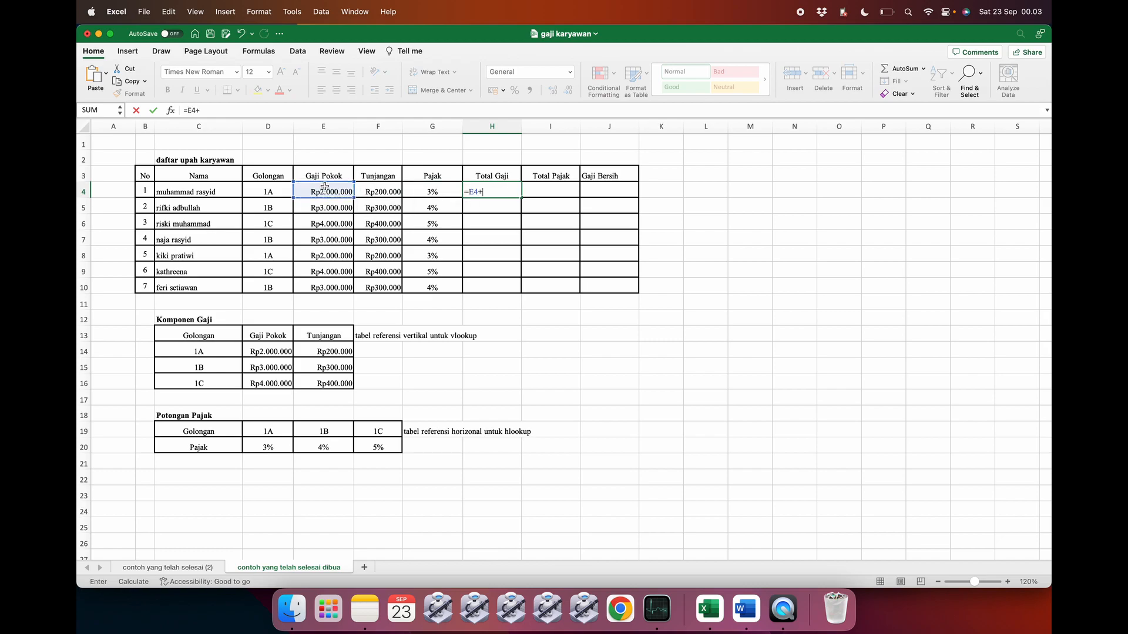
{"action": "left_click", "coordinate": [394, 187]}
{"action": "key", "text": "Return"}
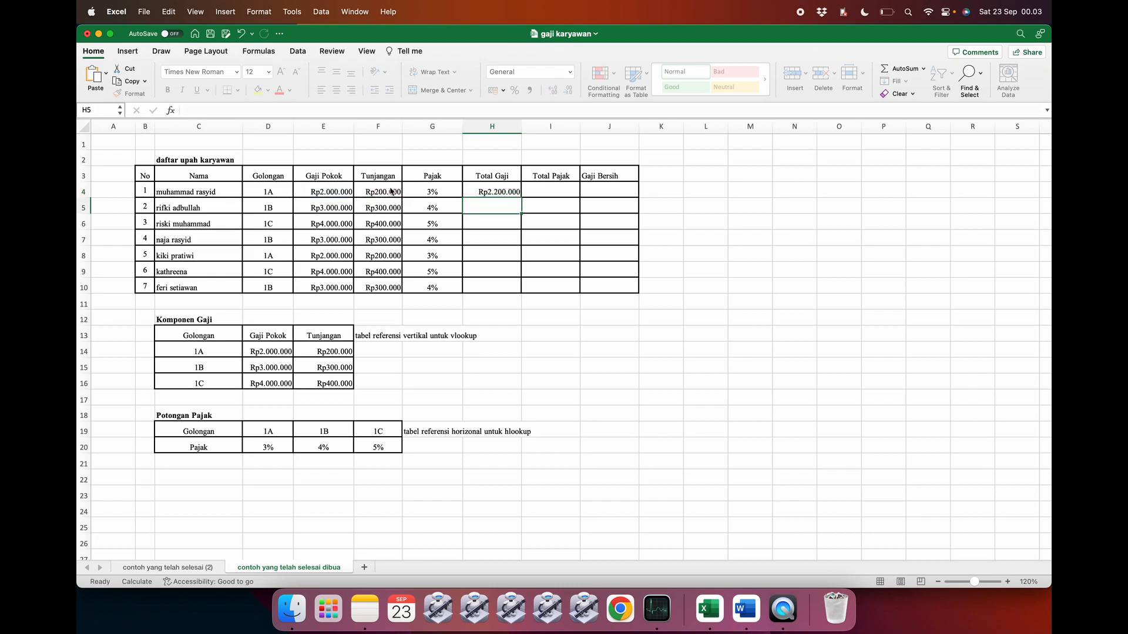
- Try filling the Total Gaji formula from H4 down through H10, and undo the fill
{"action": "left_click", "coordinate": [503, 189]}
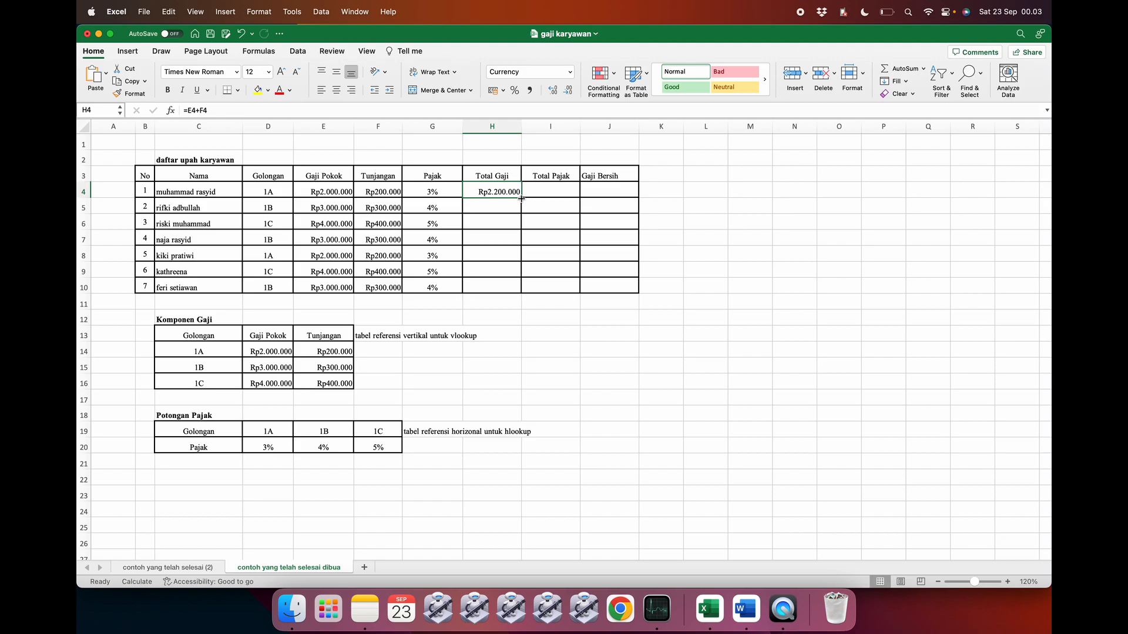
{"action": "double_click", "coordinate": [521, 199]}
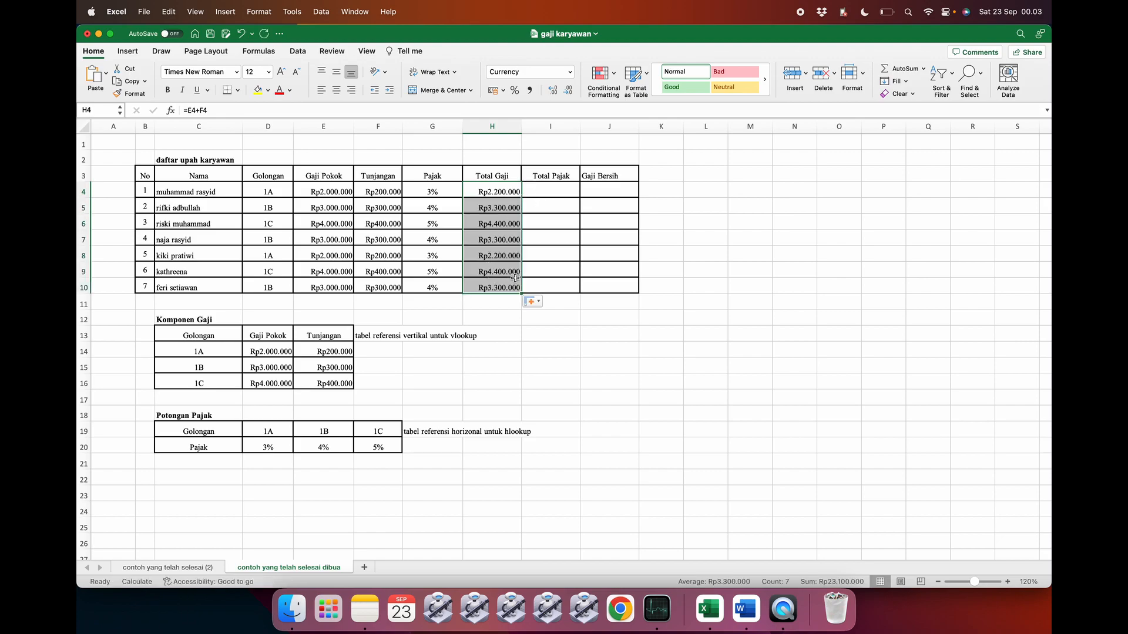
{"action": "key", "text": "super+z"}
{"action": "left_click", "coordinate": [596, 329]}
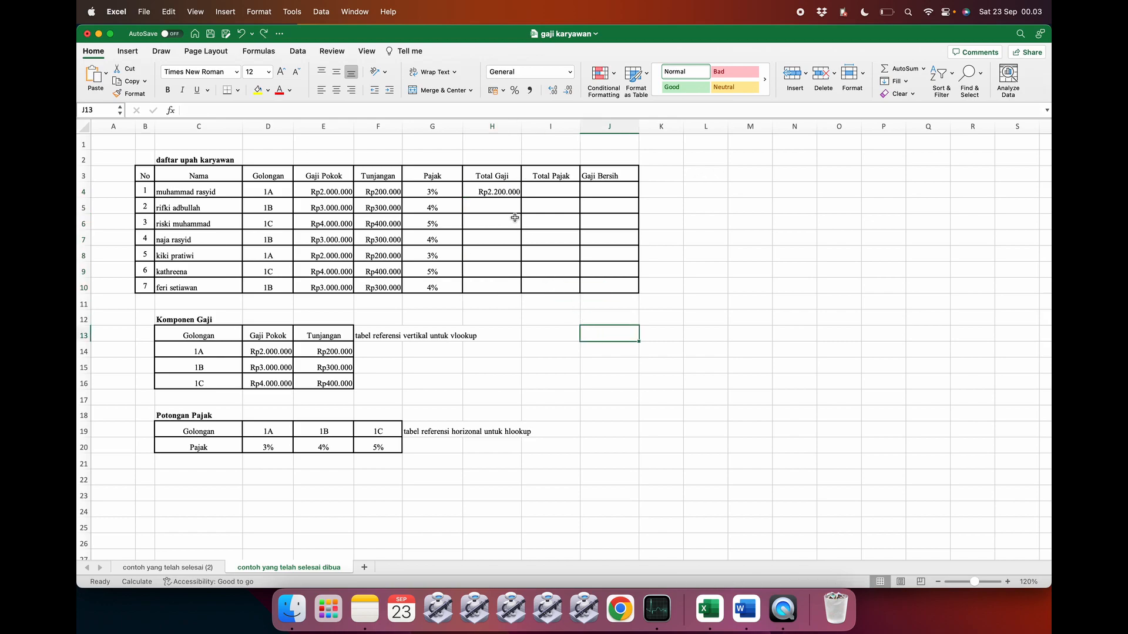
- Fill the Total Gaji formula from H4 down through H10
{"action": "left_click", "coordinate": [496, 196]}
{"action": "left_click_drag", "start_coordinate": [521, 199], "coordinate": [522, 299]}
{"action": "left_click", "coordinate": [586, 341]}
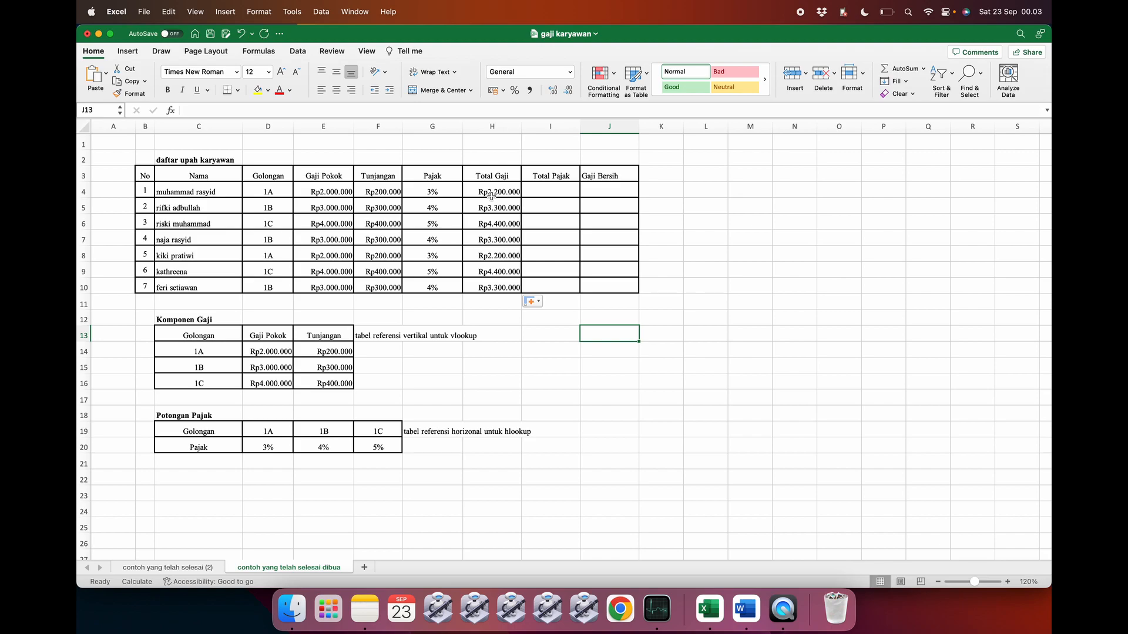
- Enter the Total Pajak formula =H4*G4 in I4, multiplying the first employee's Total Gaji by the Pajak rate
{"action": "left_click", "coordinate": [531, 188]}
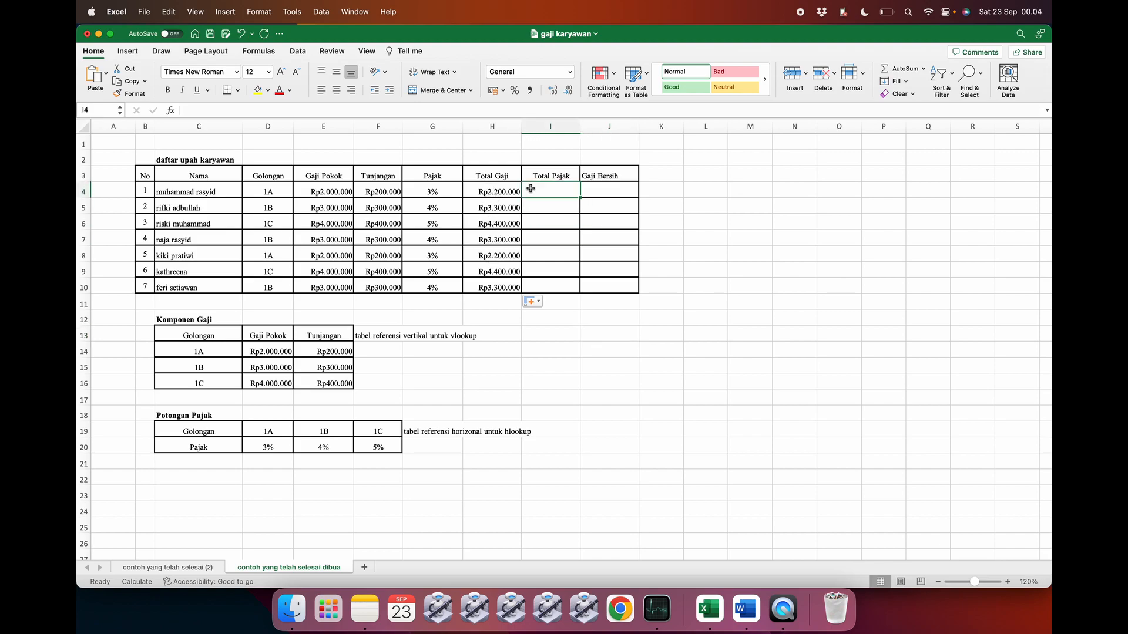
{"action": "type", "text": "="}
{"action": "left_click", "coordinate": [512, 189]}
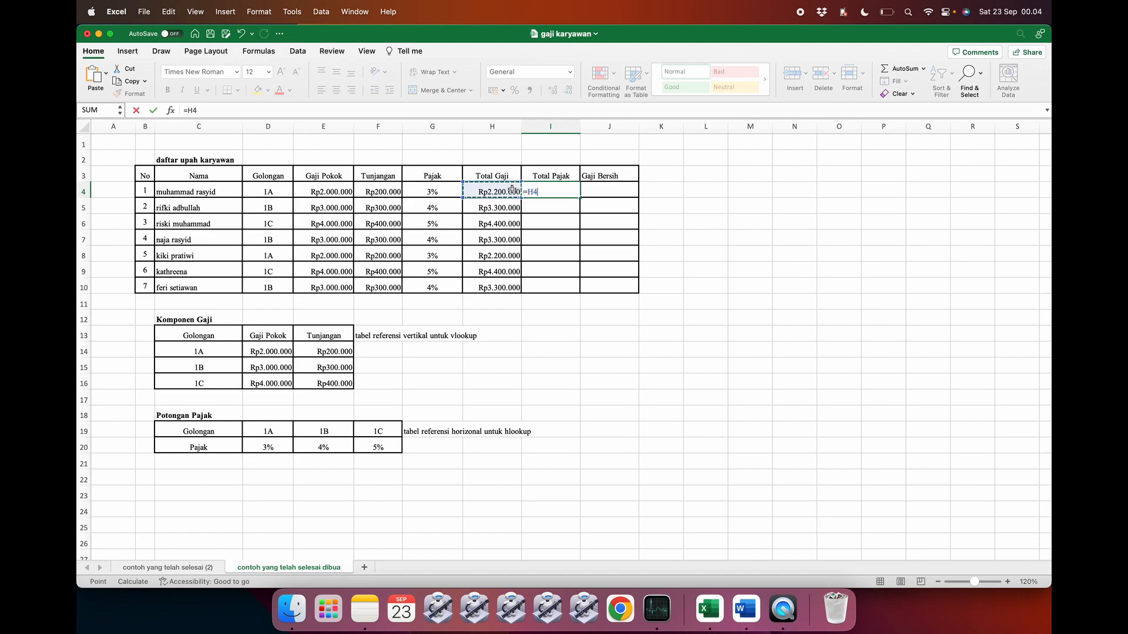
{"action": "type", "text": "*"}
{"action": "left_click", "coordinate": [437, 192]}
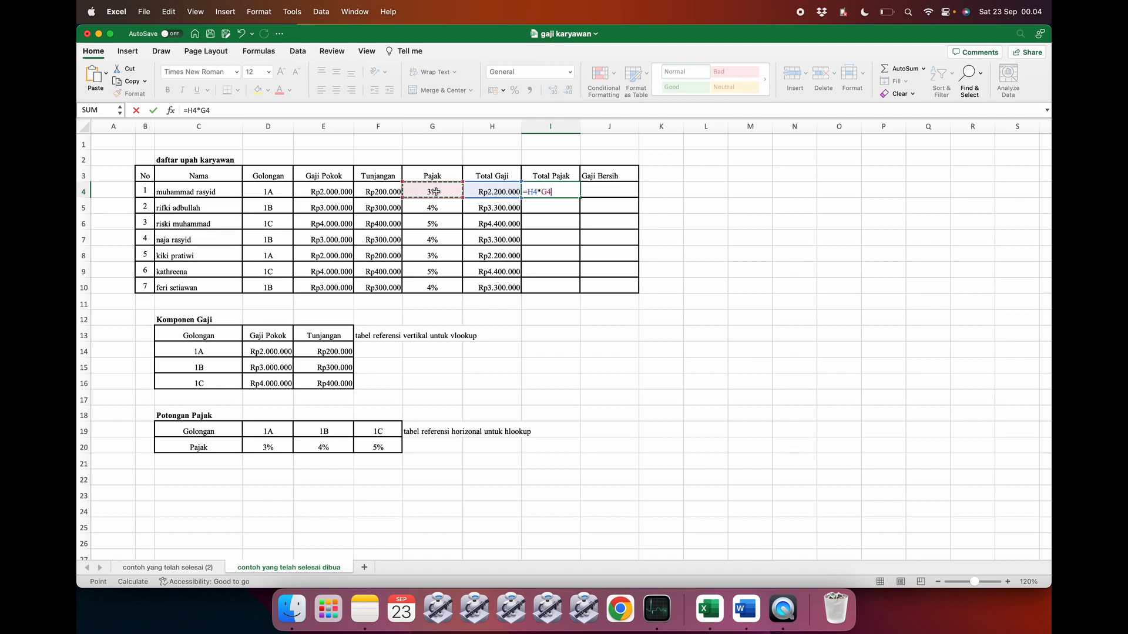
{"action": "key", "text": "Return"}
- Fill the Total Pajak formula from I4 down through I10
{"action": "left_click", "coordinate": [554, 192]}
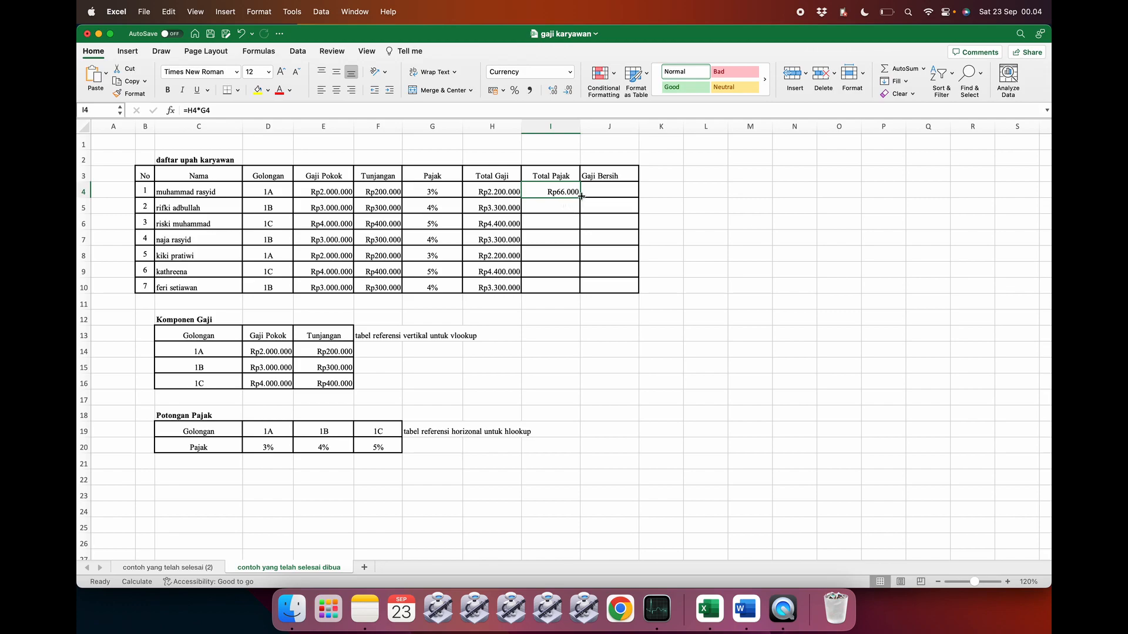
{"action": "left_click_drag", "start_coordinate": [580, 198], "coordinate": [581, 292]}
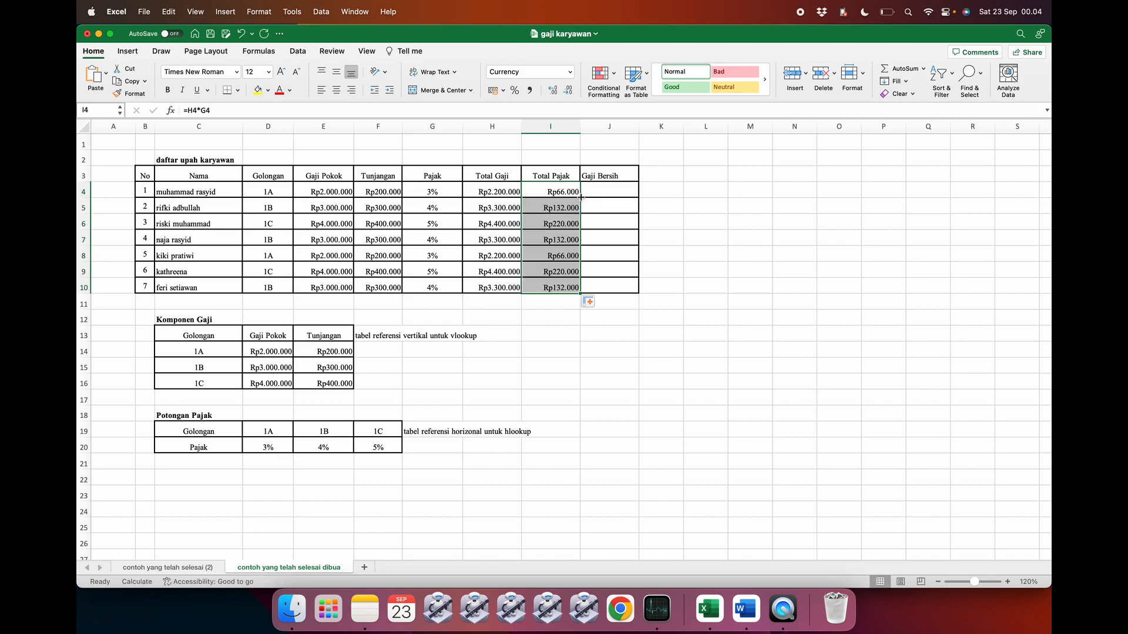
{"action": "left_click", "coordinate": [556, 339]}
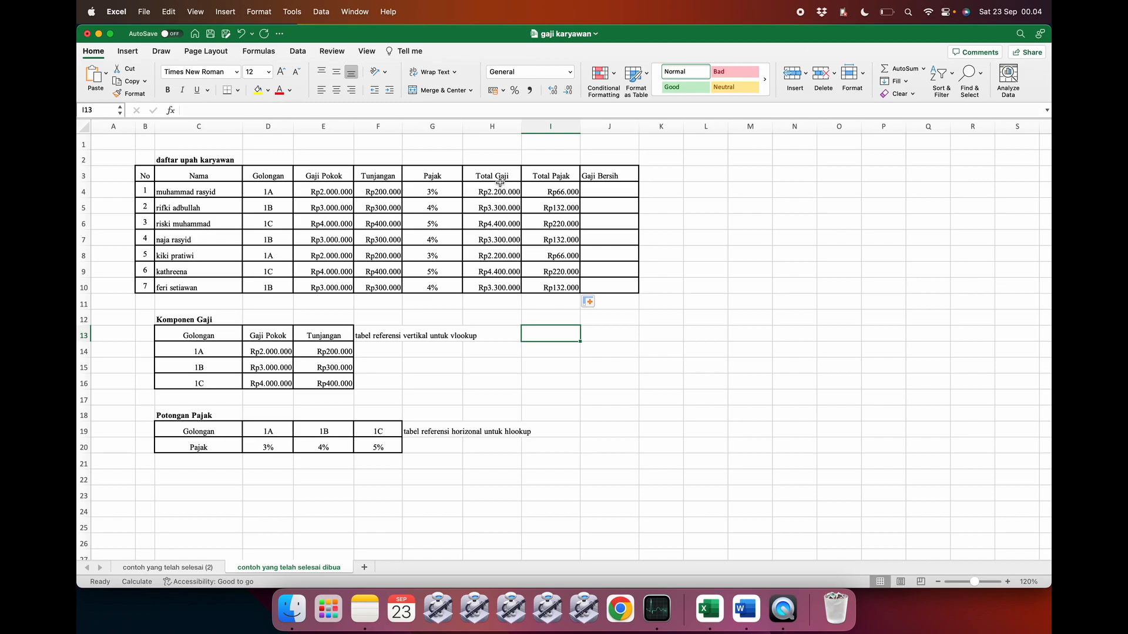
- Enter the Gaji Bersih formula =H4-I4 in J4, subtracting the first employee's Total Pajak from Total Gaji
{"action": "left_click", "coordinate": [590, 192]}
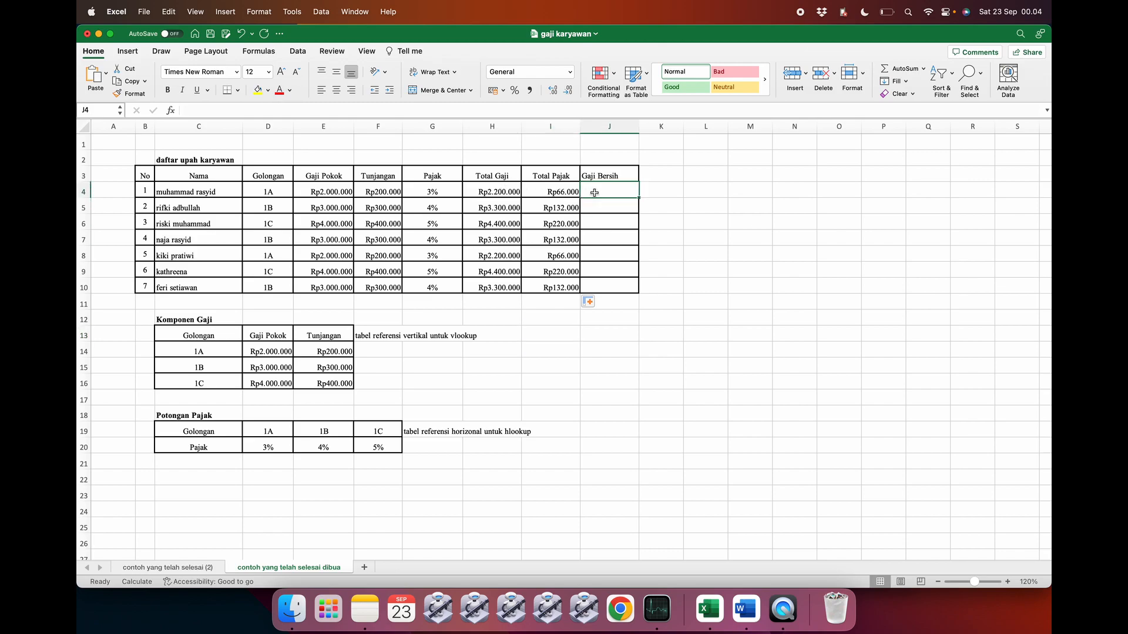
{"action": "type", "text": "="}
{"action": "left_click", "coordinate": [502, 188]}
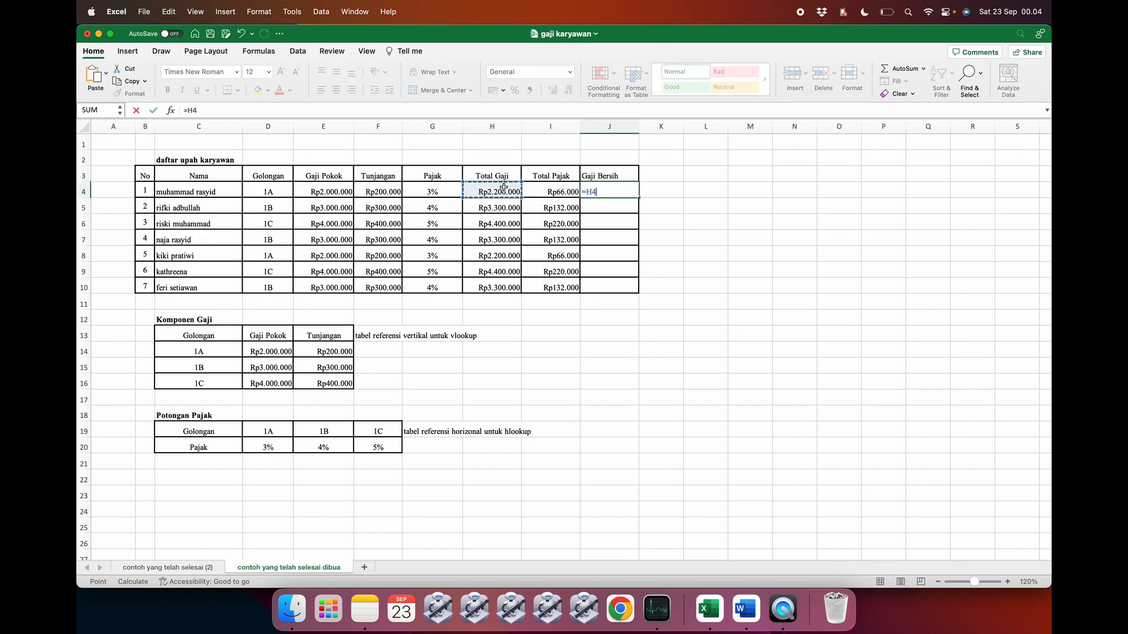
{"action": "type", "text": "-"}
{"action": "left_click", "coordinate": [545, 185]}
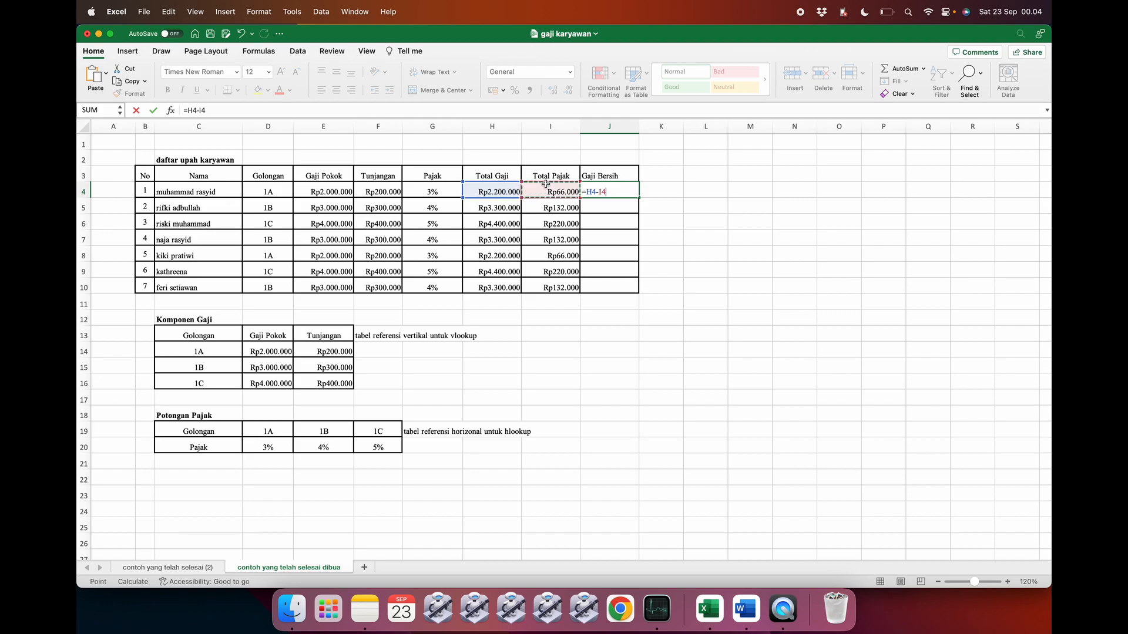
{"action": "key", "text": "Return"}
- Fill the Gaji Bersih formula from J4 down through J10
{"action": "left_click", "coordinate": [624, 193]}
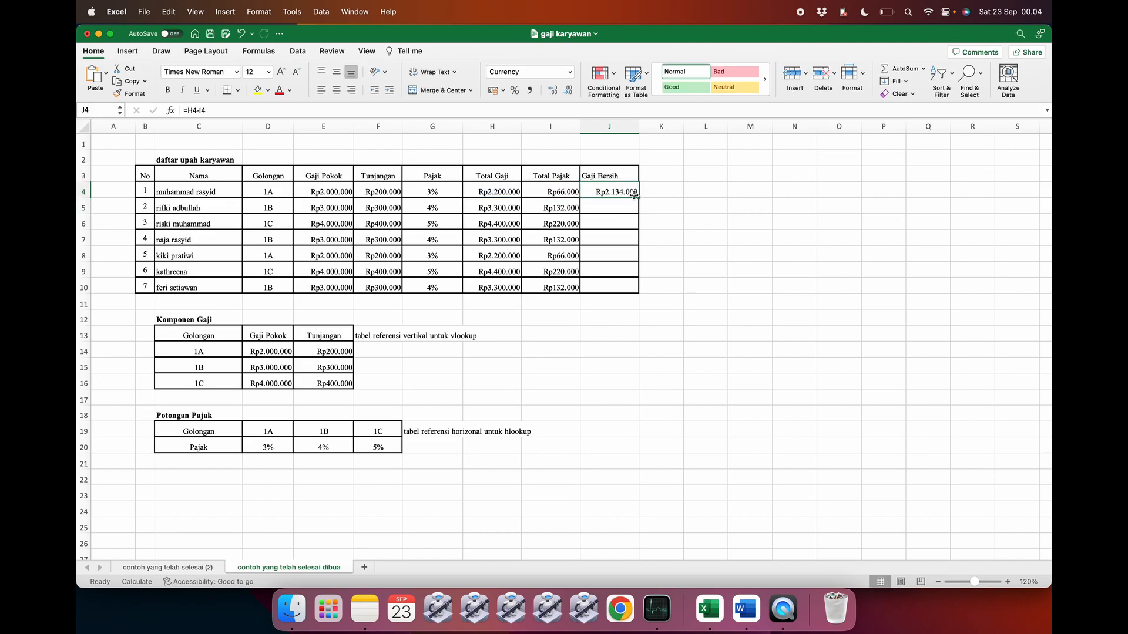
{"action": "left_click_drag", "start_coordinate": [638, 197], "coordinate": [639, 292]}
{"action": "left_click", "coordinate": [714, 286]}
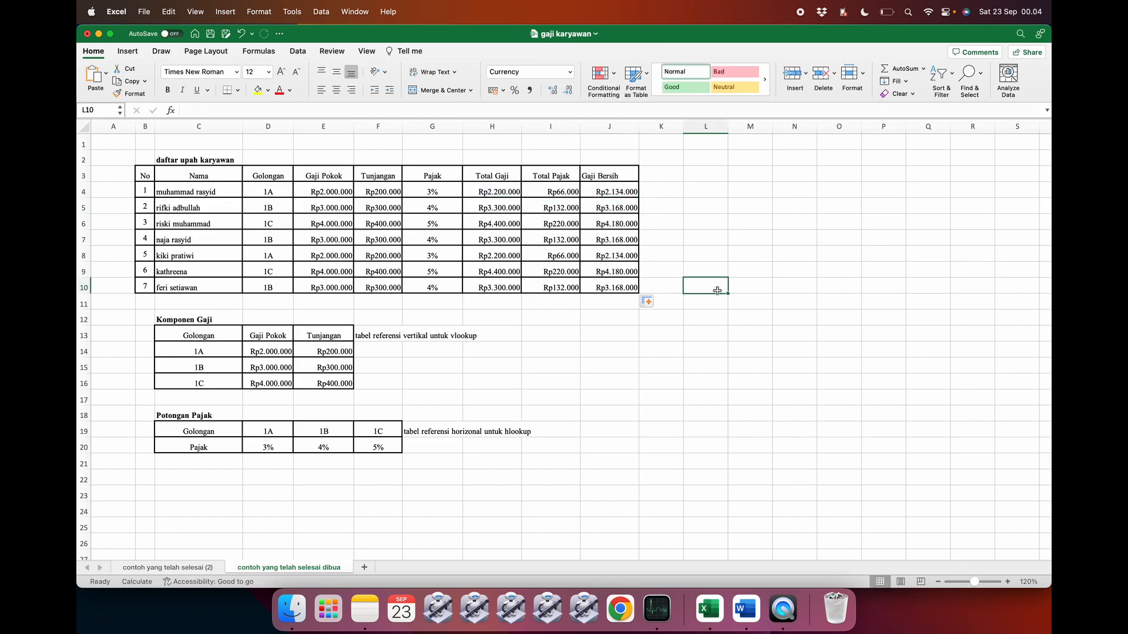
{"action": "left_click", "coordinate": [698, 379]}
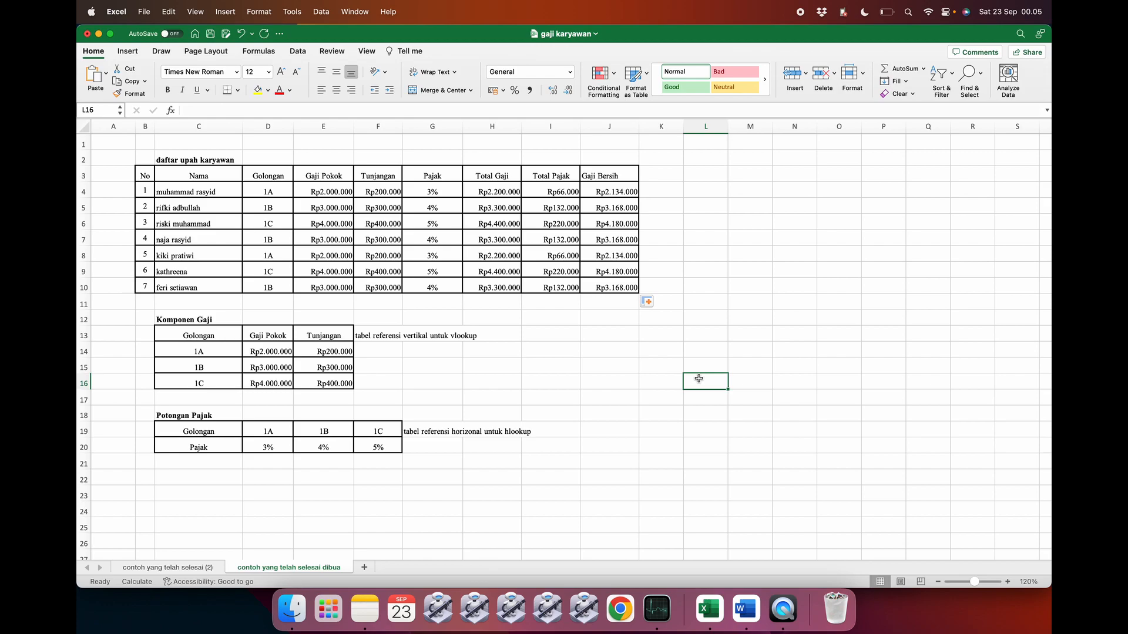
- Compare the filled salary table with the one on the sheet "contoh yang telah selesai (2)"
{"action": "left_click", "coordinate": [184, 568]}
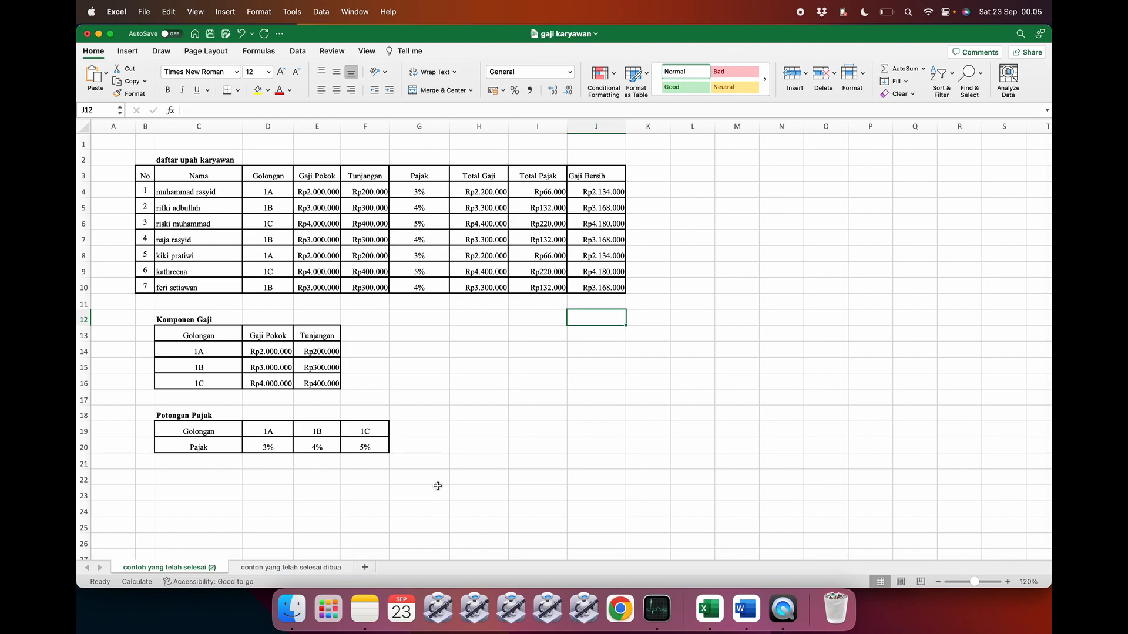
{"action": "left_click", "coordinate": [253, 568]}
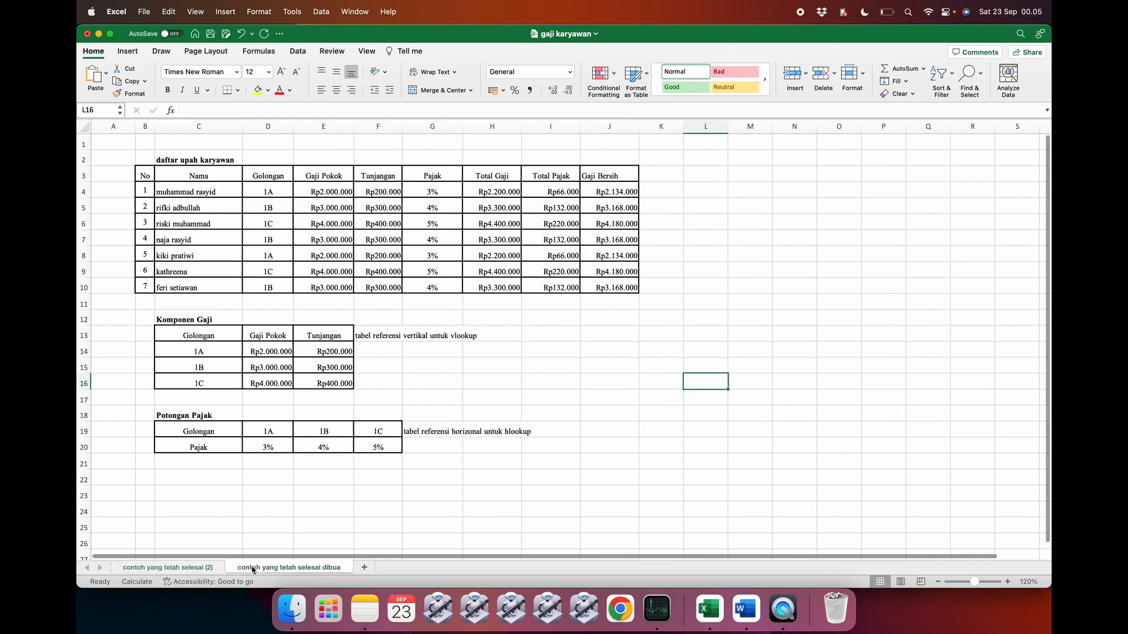
{"action": "left_click", "coordinate": [573, 379]}
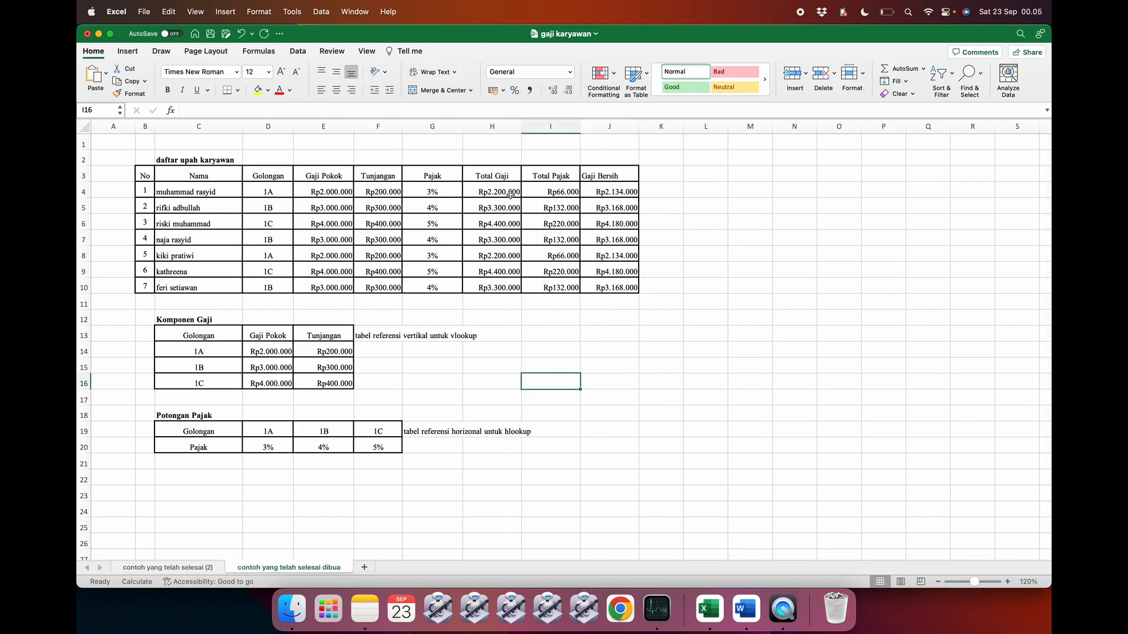
{"action": "left_click", "coordinate": [550, 191]}
{"action": "left_click", "coordinate": [510, 253]}
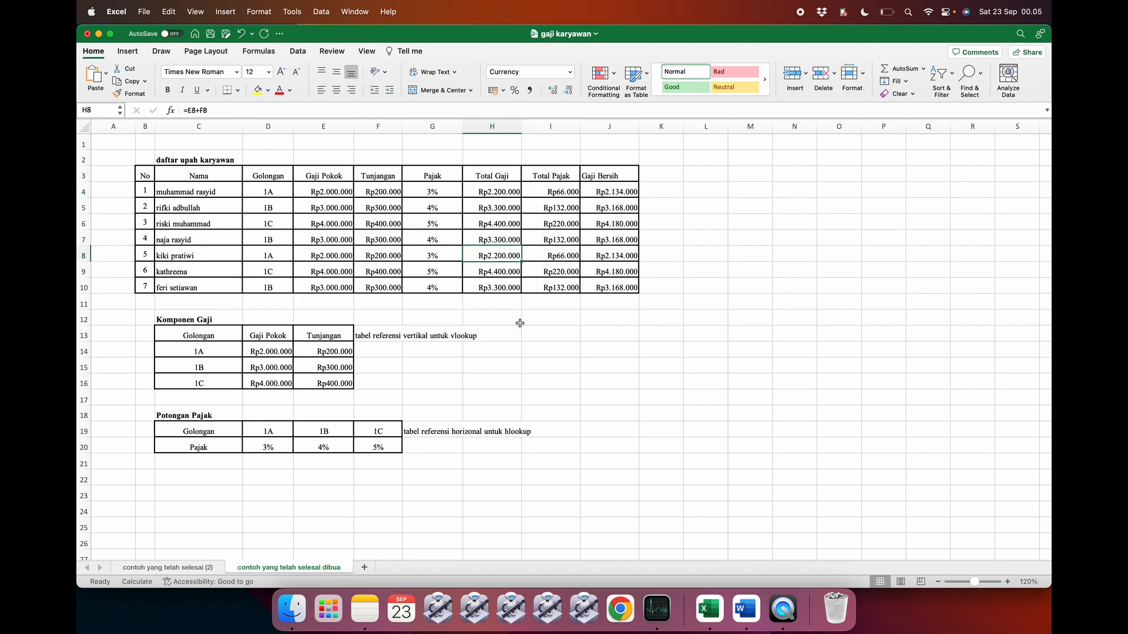
- Apply the Accounting number format with the Rp Indonesian symbol to the Total Gaji, Total Pajak and Gaji Bersih cells H4:J10
{"action": "left_click_drag", "start_coordinate": [502, 193], "coordinate": [599, 286]}
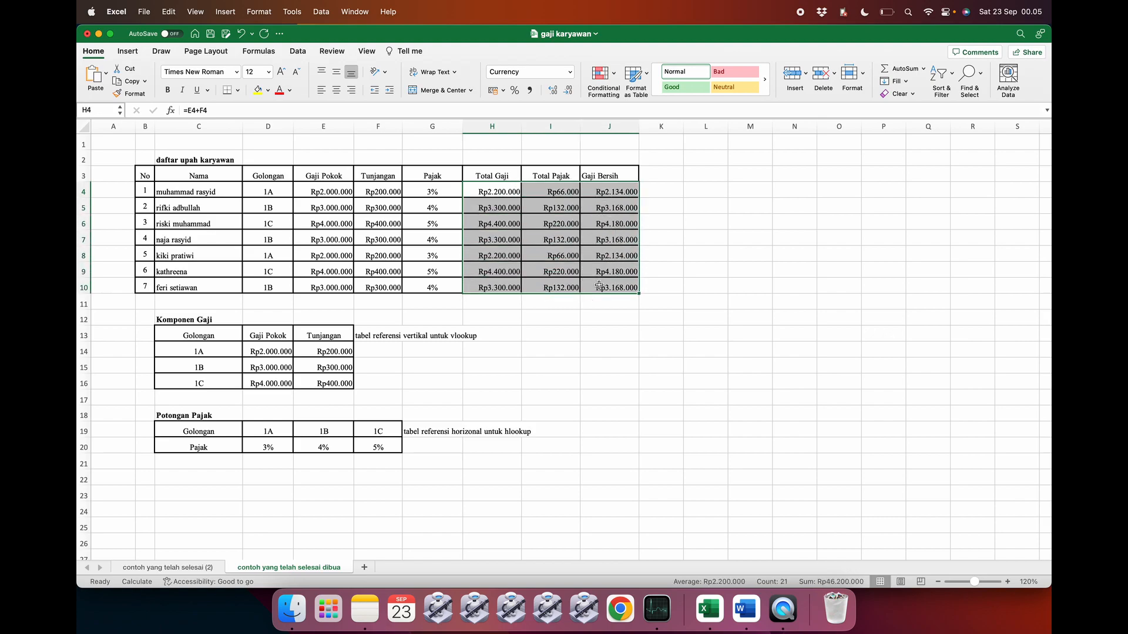
{"action": "right_click", "coordinate": [554, 262]}
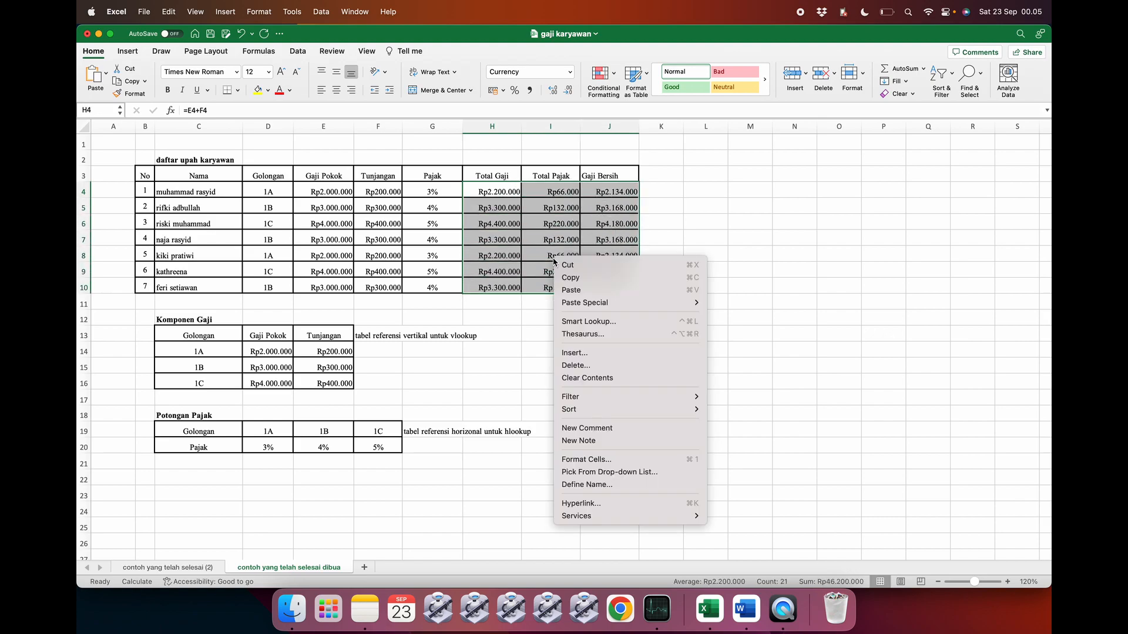
{"action": "left_click", "coordinate": [575, 460]}
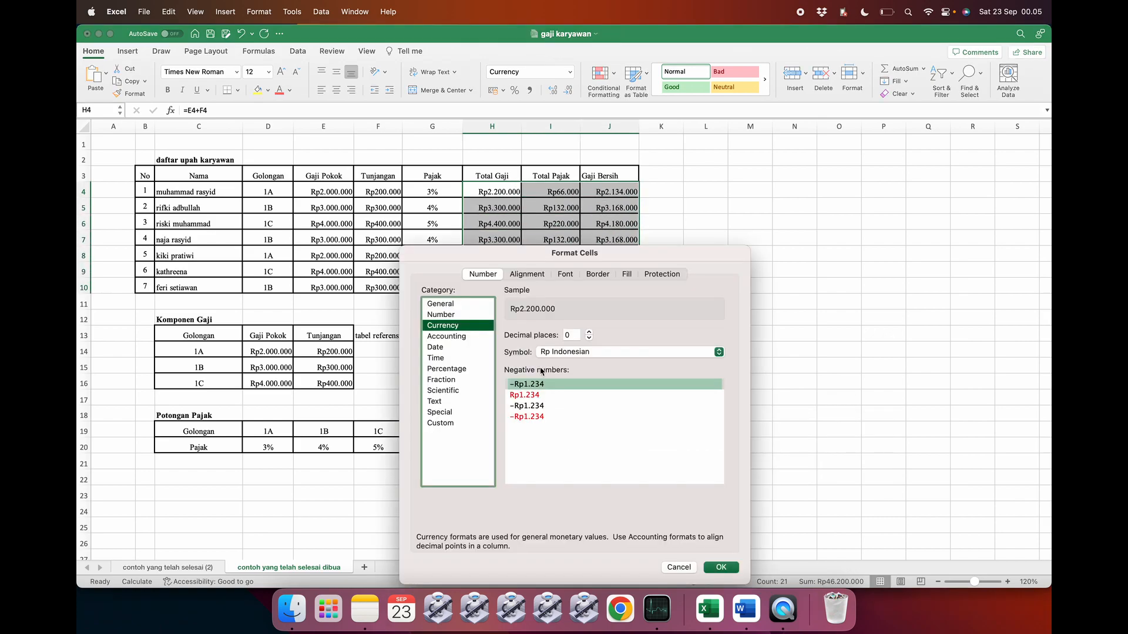
{"action": "left_click", "coordinate": [443, 339]}
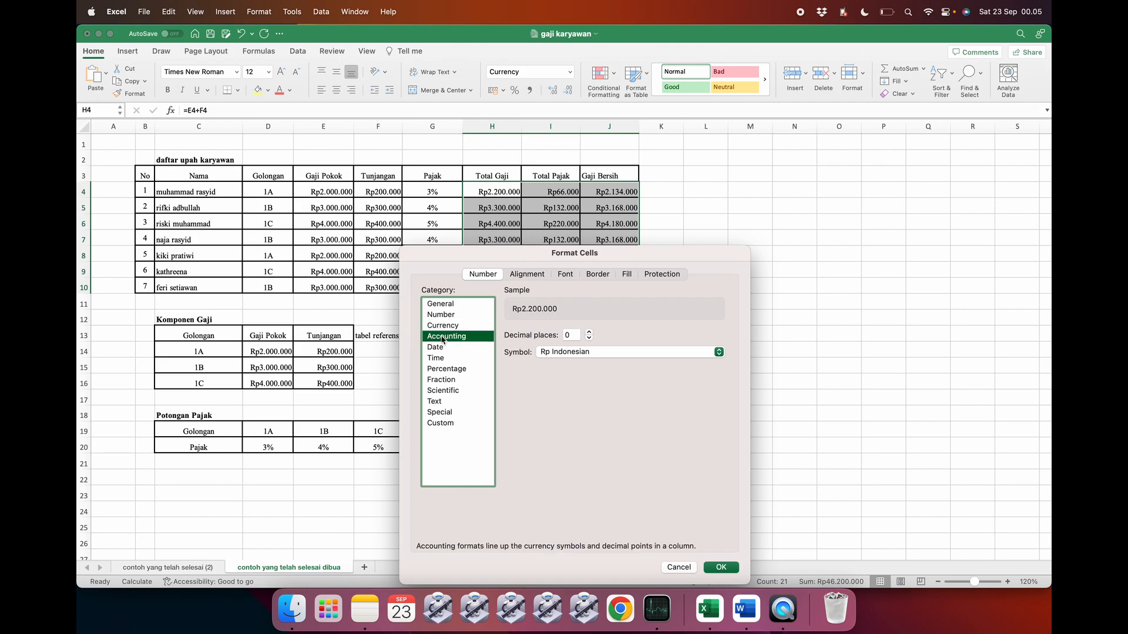
{"action": "left_click", "coordinate": [715, 569]}
{"action": "left_click", "coordinate": [669, 320]}
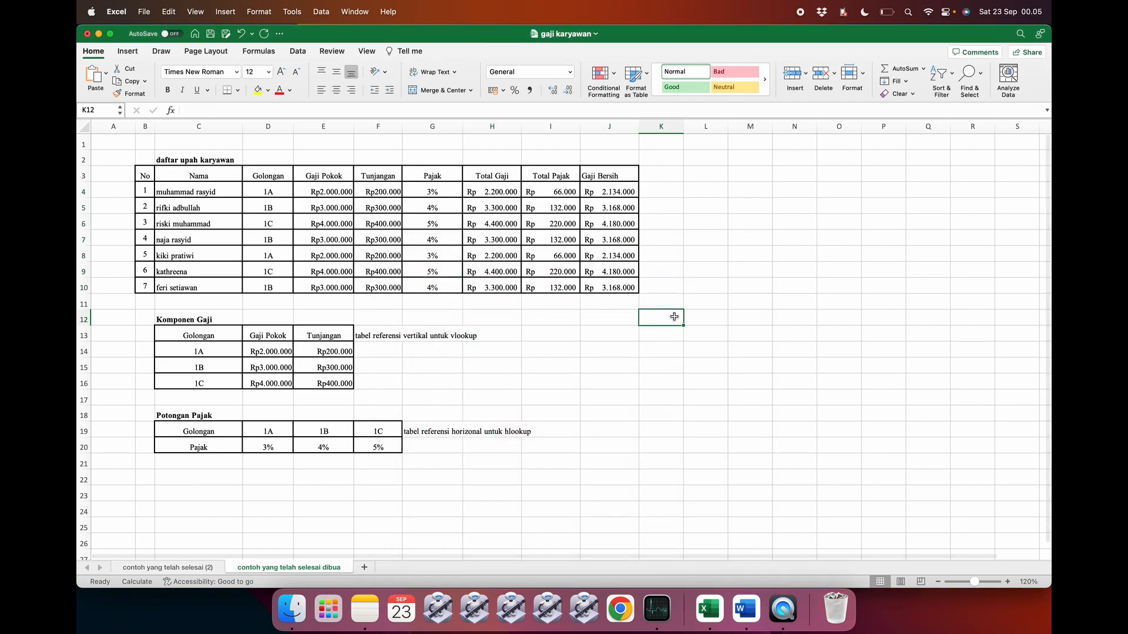
- Preview the Accounting format for the Gaji Pokok and Tunjangan cells E4:F10, but reapply the Currency format
{"action": "left_click", "coordinate": [315, 191]}
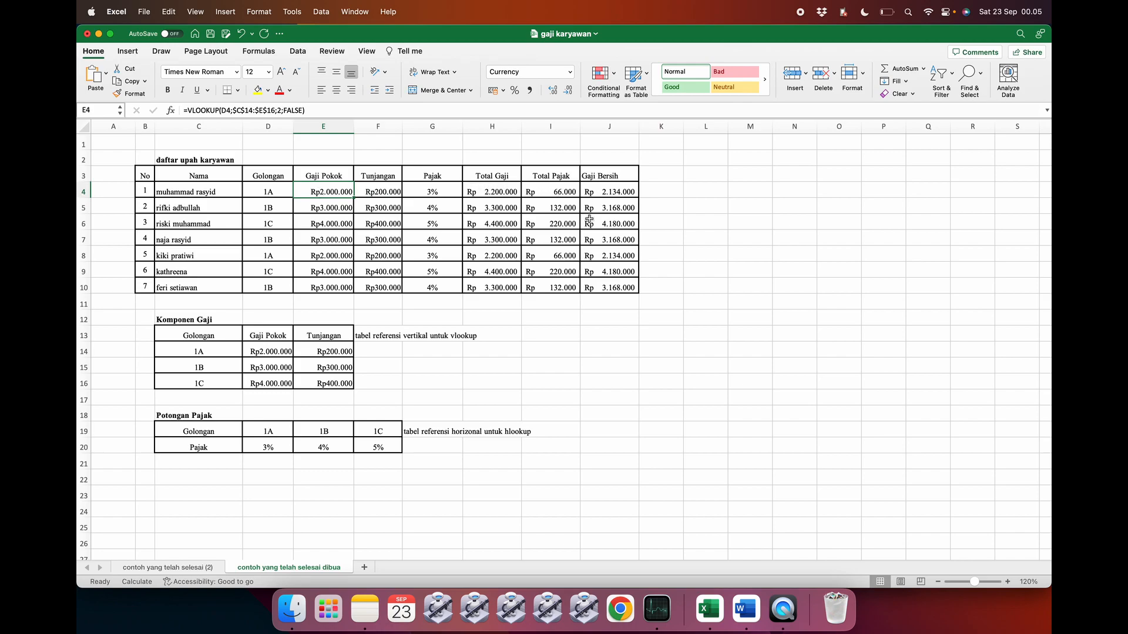
{"action": "scroll", "coordinate": [589, 219], "scroll_direction": "down", "scroll_amount": 1}
{"action": "left_click_drag", "start_coordinate": [336, 195], "coordinate": [351, 276]}
{"action": "left_click", "coordinate": [349, 275]}
{"action": "left_click_drag", "start_coordinate": [322, 192], "coordinate": [368, 289]}
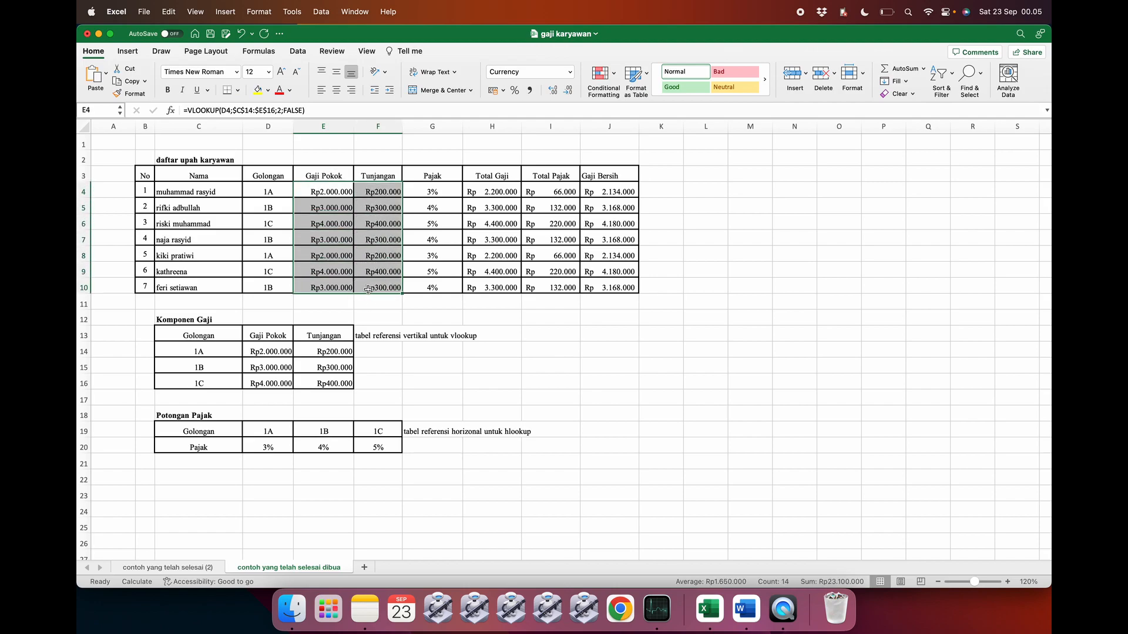
{"action": "right_click", "coordinate": [330, 232]}
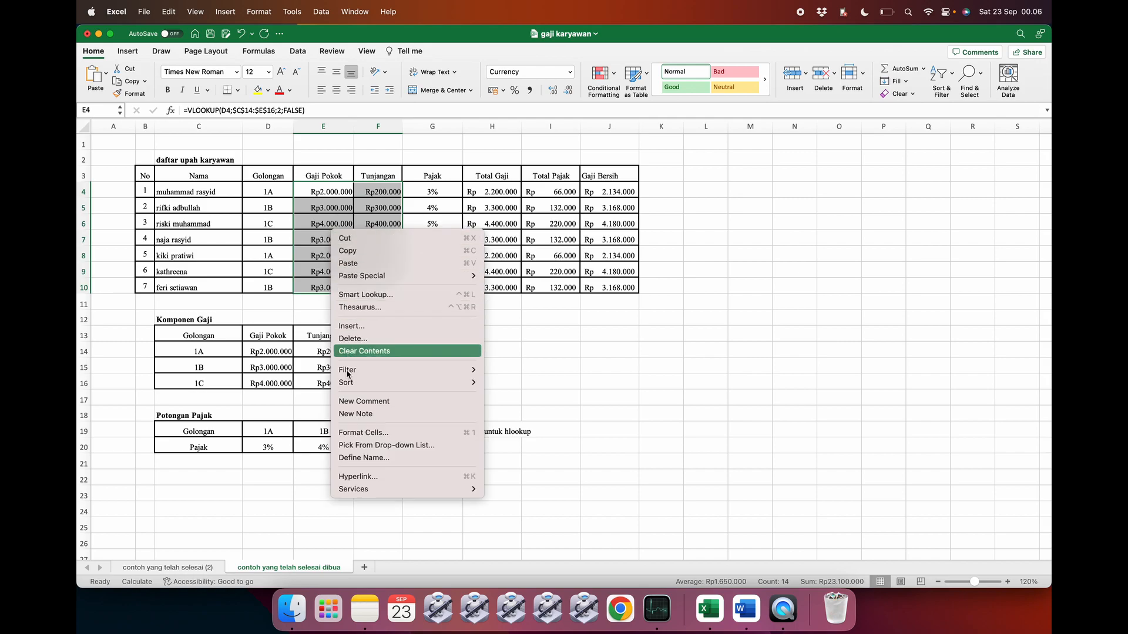
{"action": "left_click", "coordinate": [355, 433]}
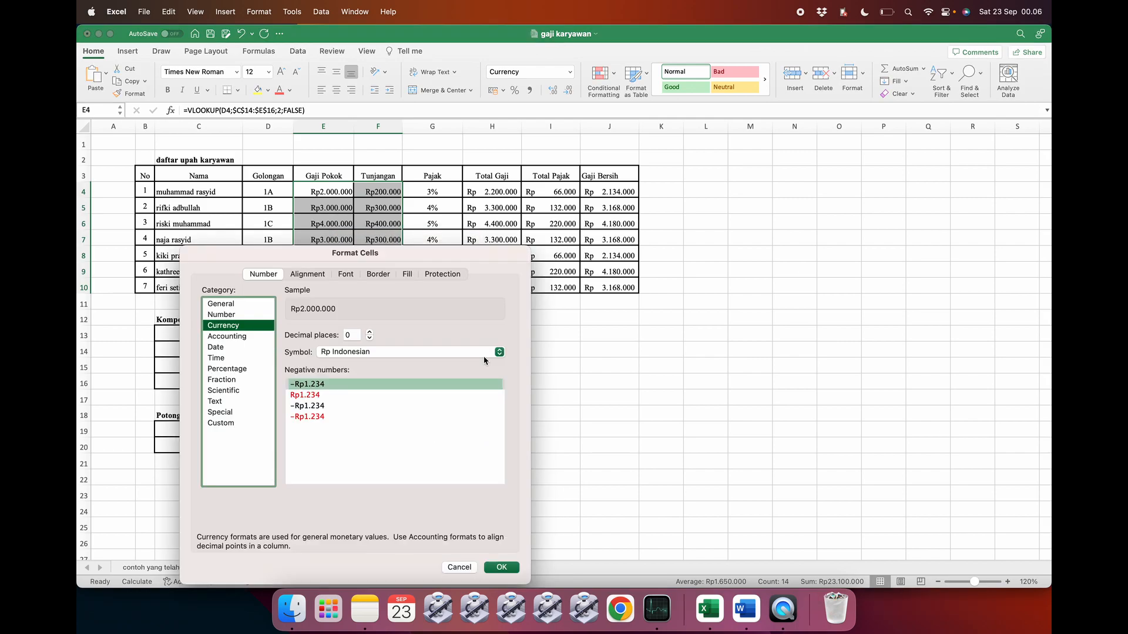
{"action": "left_click", "coordinate": [247, 335]}
{"action": "left_click", "coordinate": [248, 327]}
{"action": "left_click", "coordinate": [500, 568]}
{"action": "left_click", "coordinate": [609, 382]}
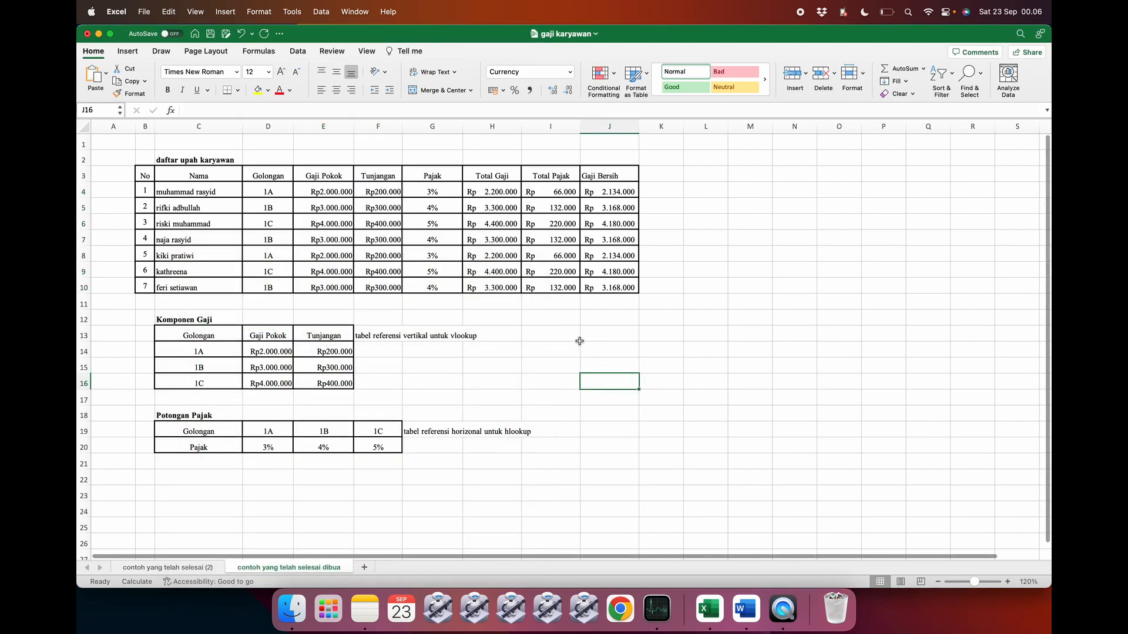
- Set cells H4:J10 to the Currency number format with the Rp Indonesian symbol and zero decimal places
{"action": "left_click_drag", "start_coordinate": [492, 191], "coordinate": [610, 288]}
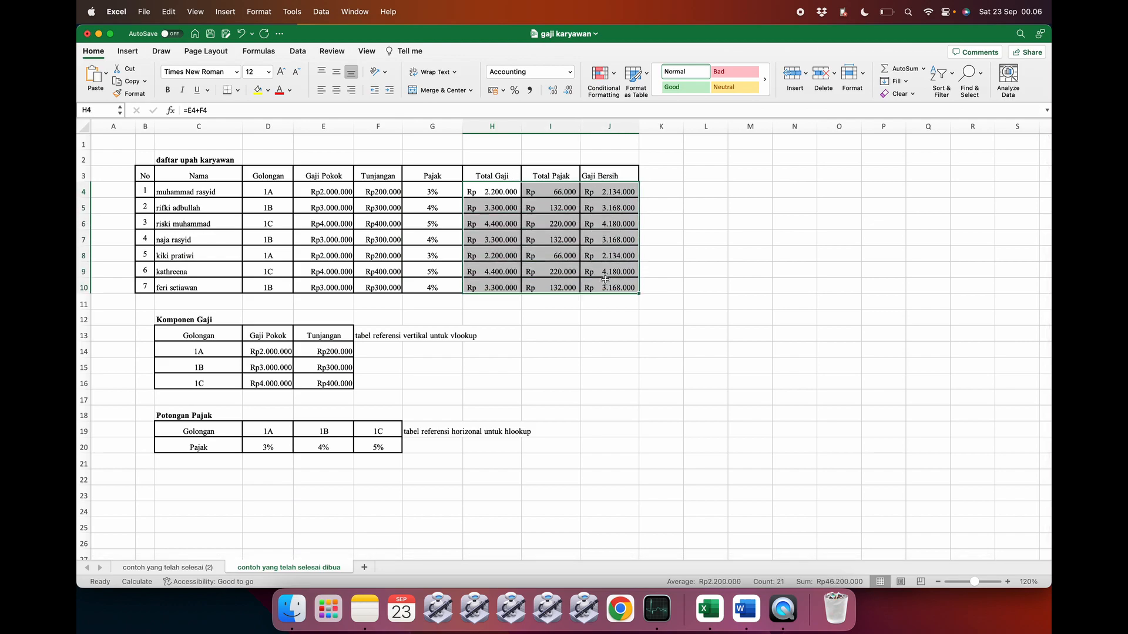
{"action": "right_click", "coordinate": [572, 260]}
{"action": "left_click", "coordinate": [607, 463]}
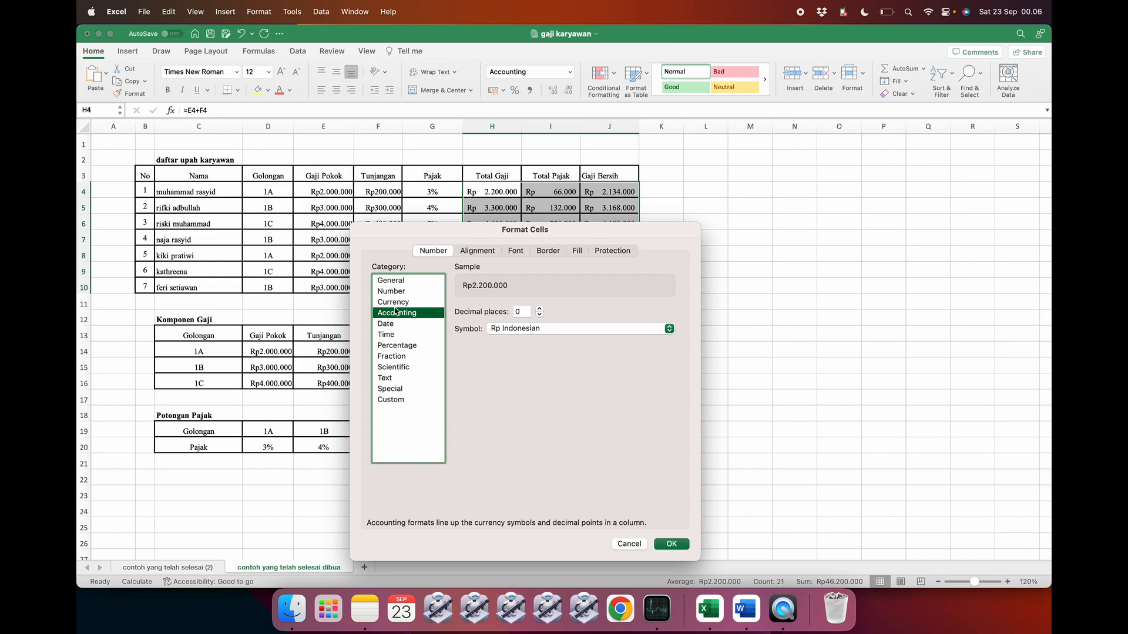
{"action": "left_click", "coordinate": [397, 302]}
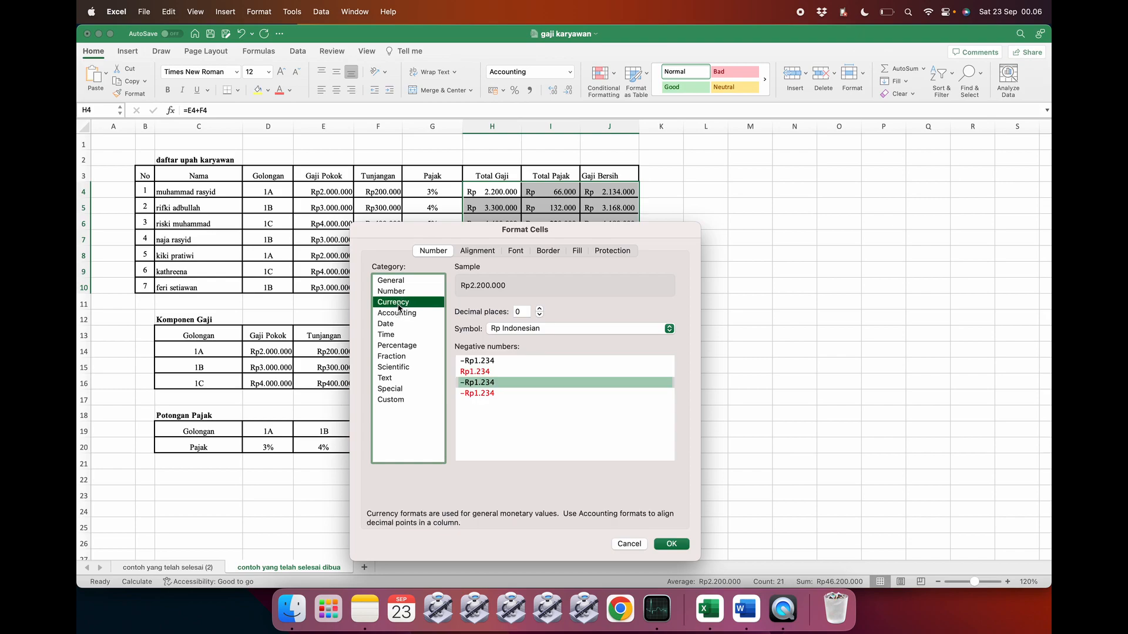
{"action": "left_click_drag", "start_coordinate": [578, 242], "coordinate": [892, 199]}
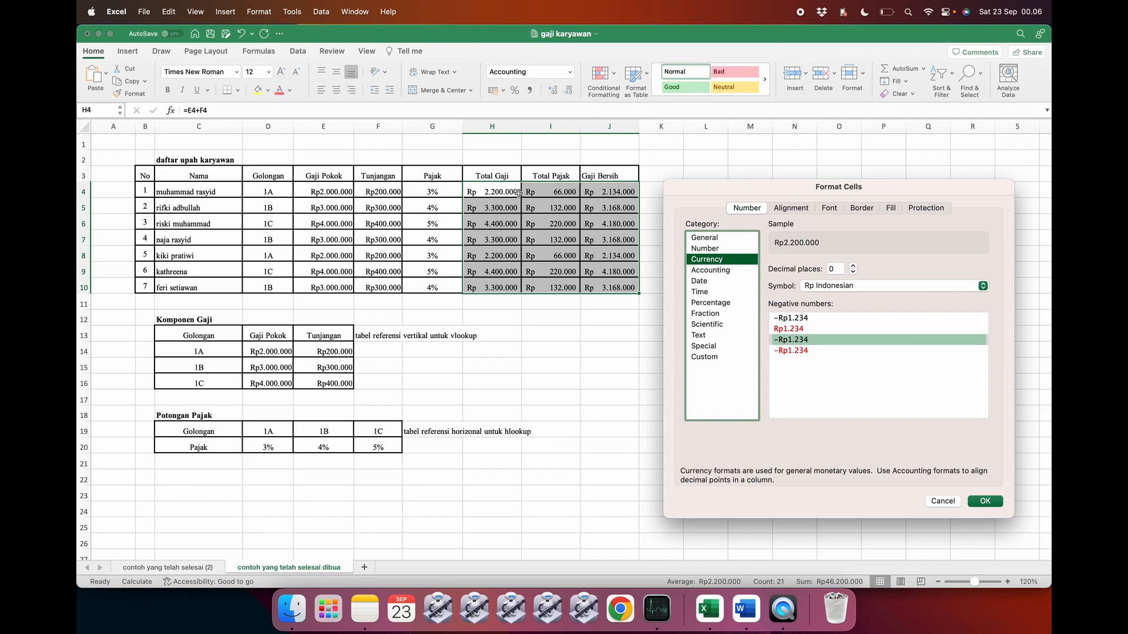
{"action": "left_click", "coordinate": [981, 502]}
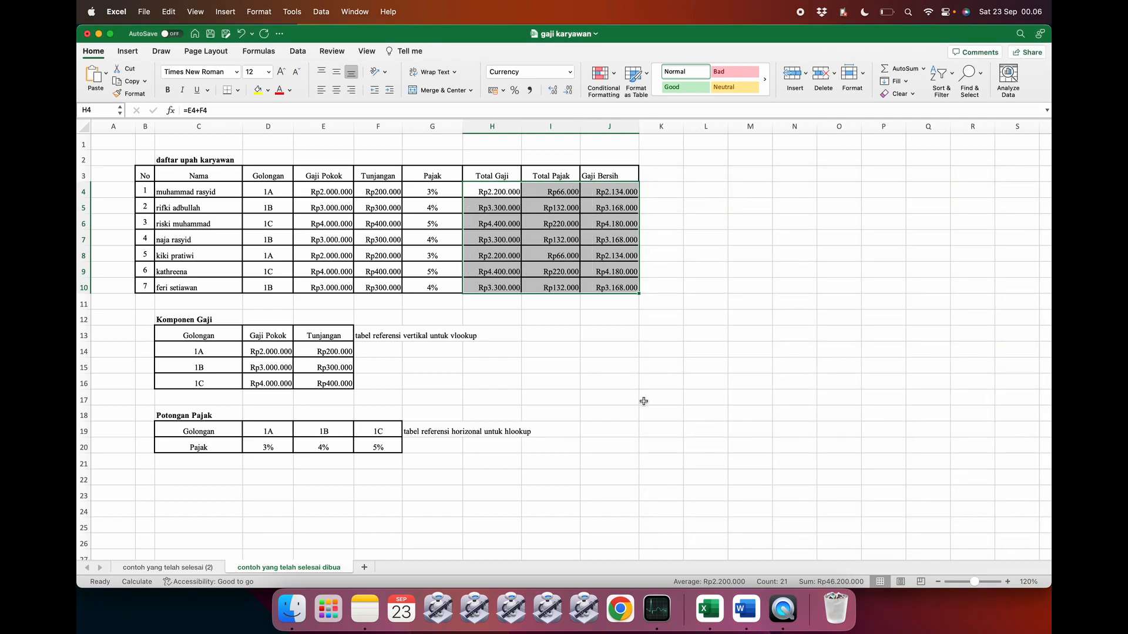
{"action": "left_click", "coordinate": [635, 399]}
- Delete the vlookup and hlookup reference notes beside the Komponen Gaji and Potongan Pajak tables, in F13 and G19
{"action": "left_click", "coordinate": [380, 339]}
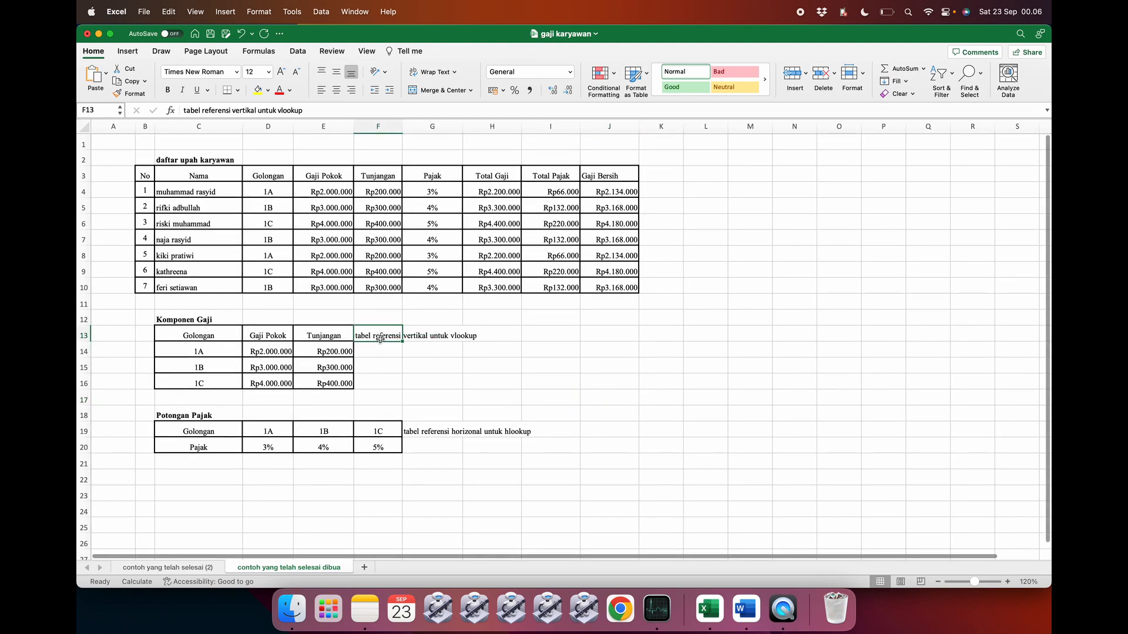
{"action": "left_click", "coordinate": [421, 432]}
{"action": "left_click", "coordinate": [557, 404]}
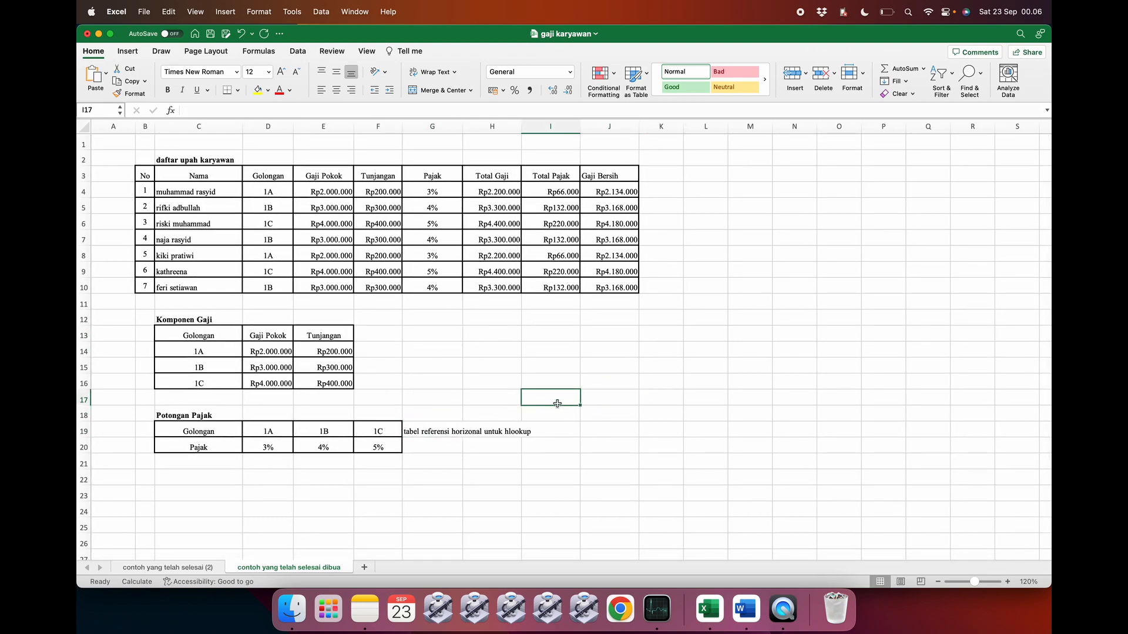
{"action": "left_click", "coordinate": [447, 428]}
{"action": "key", "text": "Delete"}
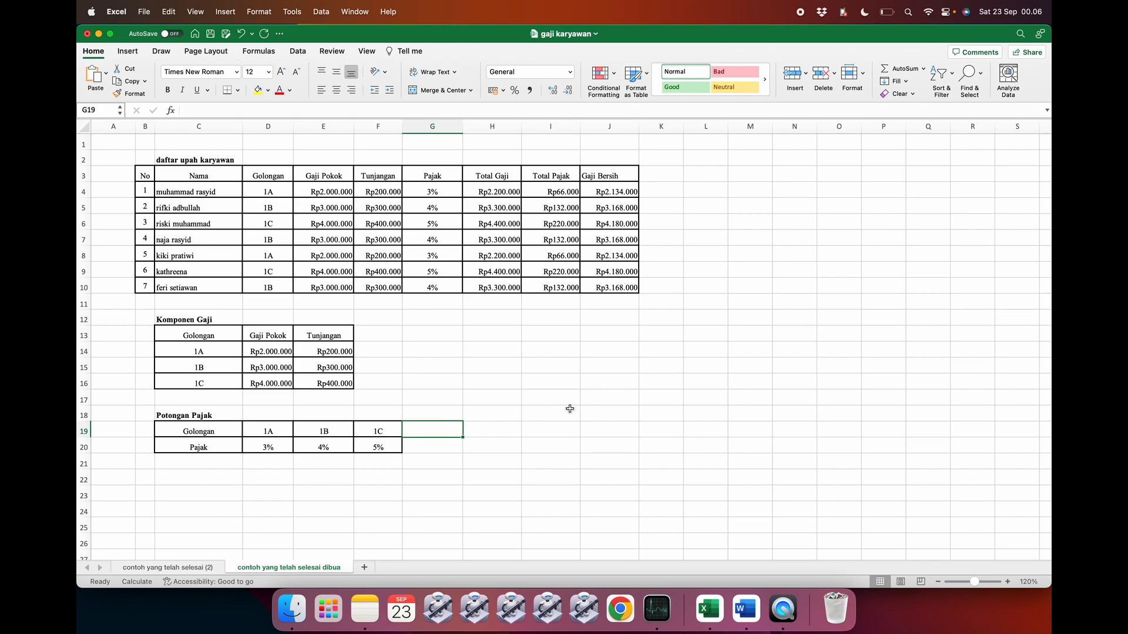
{"action": "left_click", "coordinate": [570, 410]}
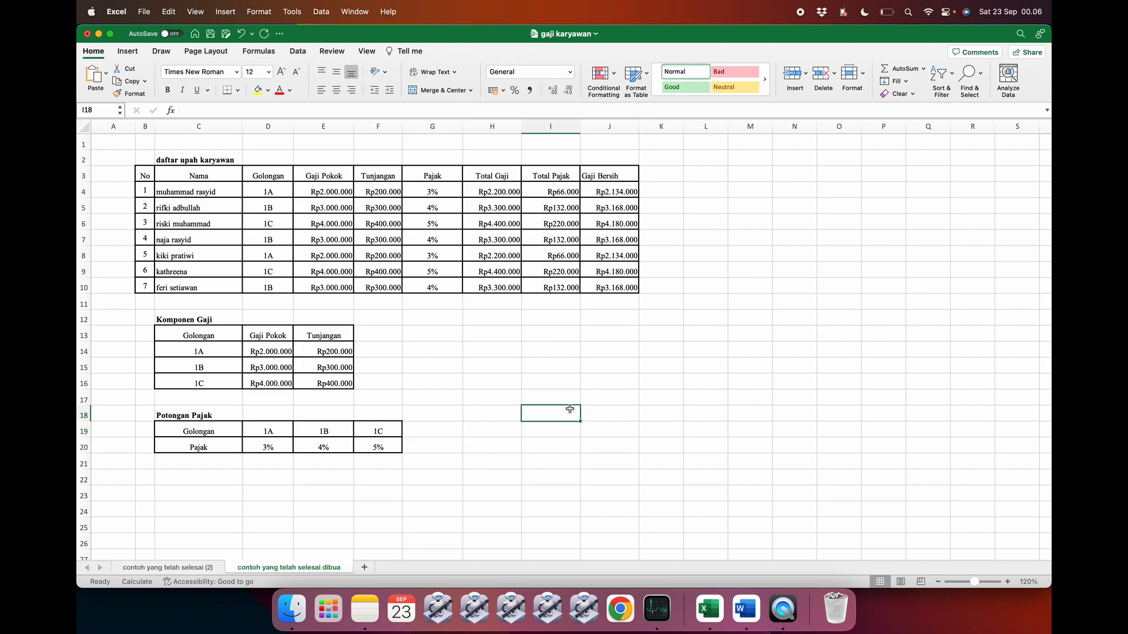